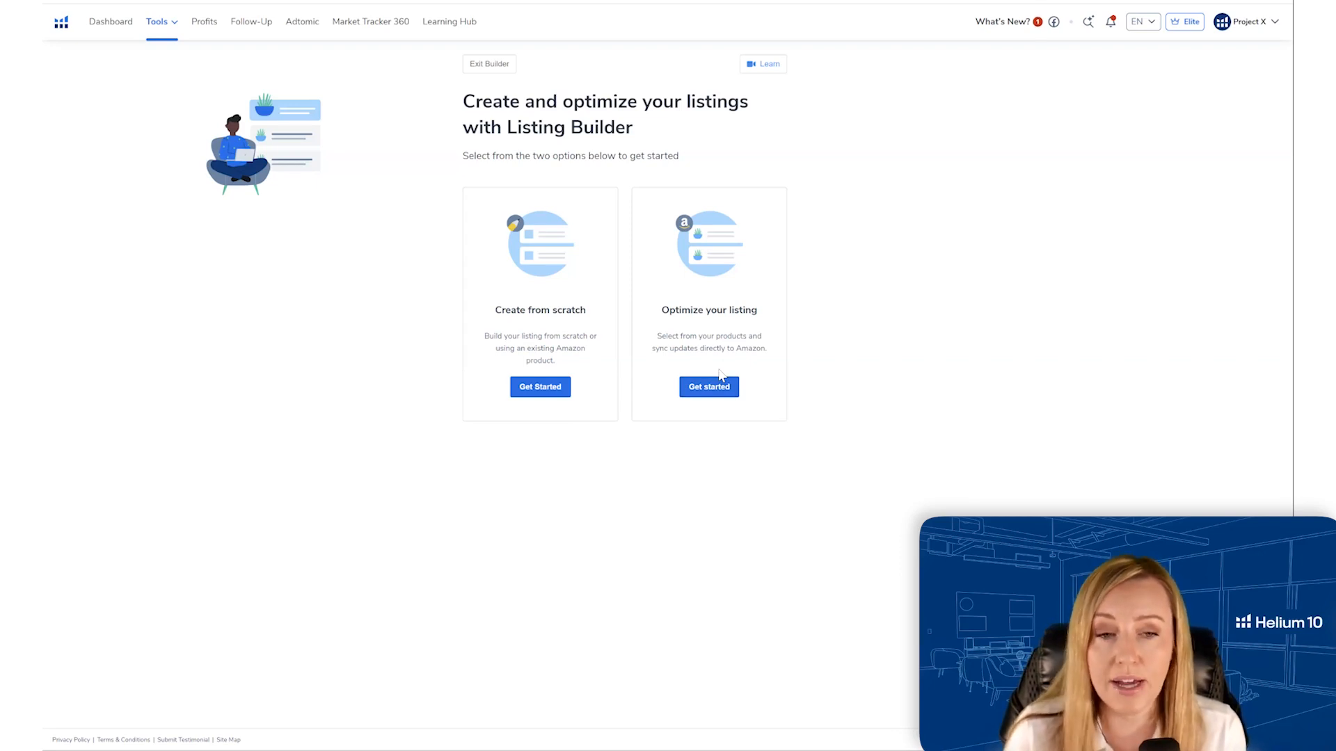
- Start building a new listing from scratch for the amazon.com marketplace without an ASIN
click(539, 390)
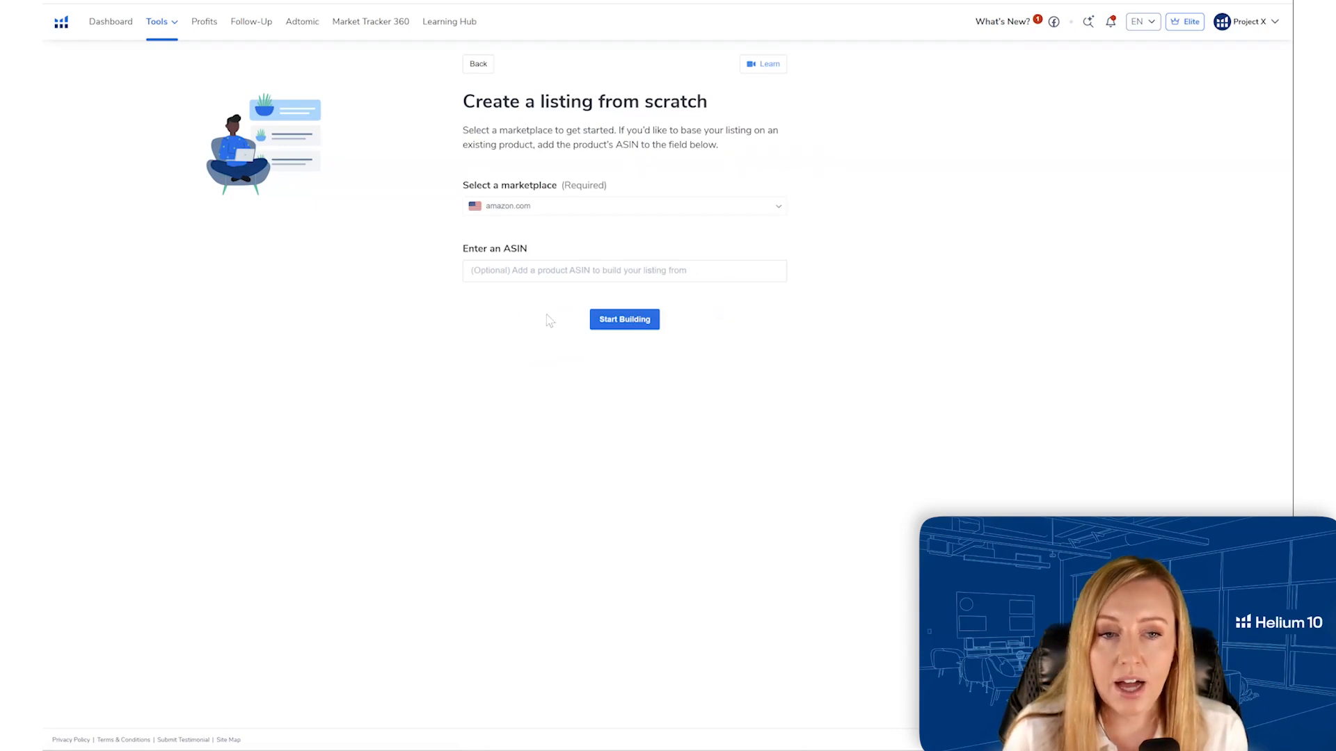
click(602, 321)
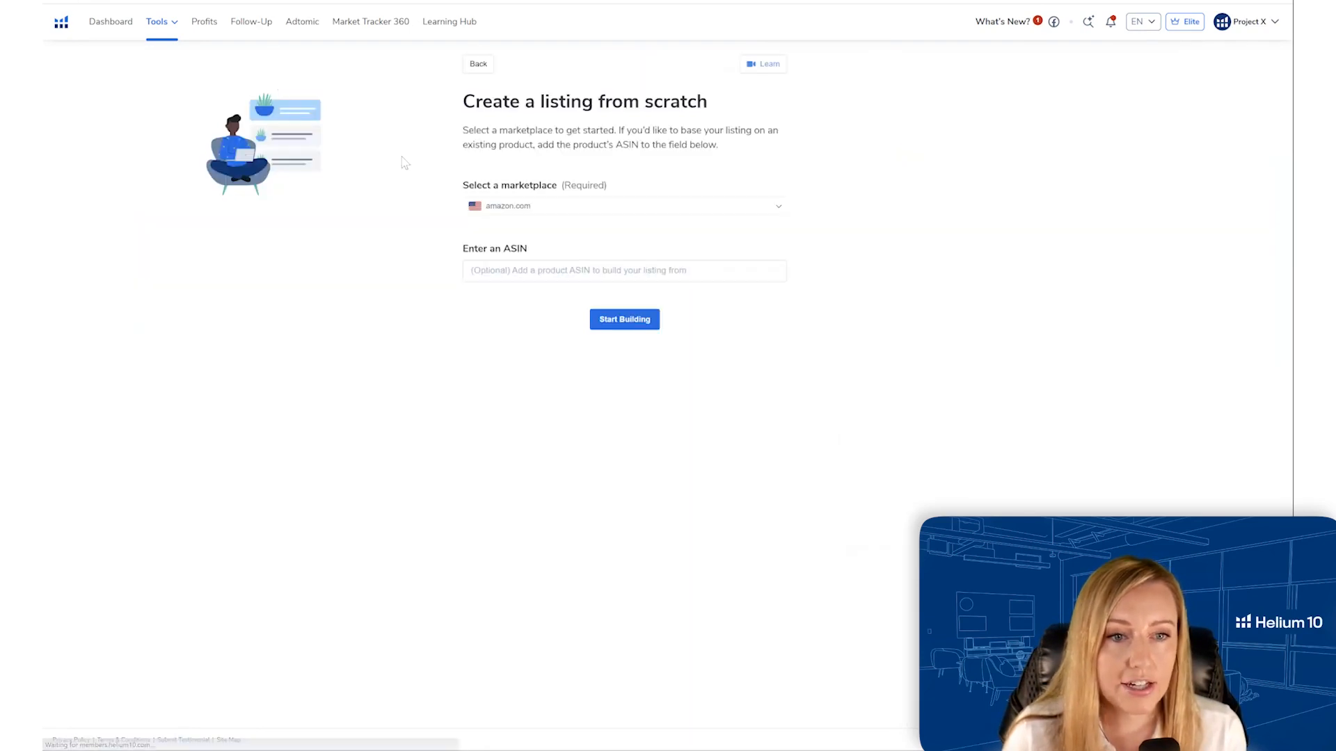
click(639, 206)
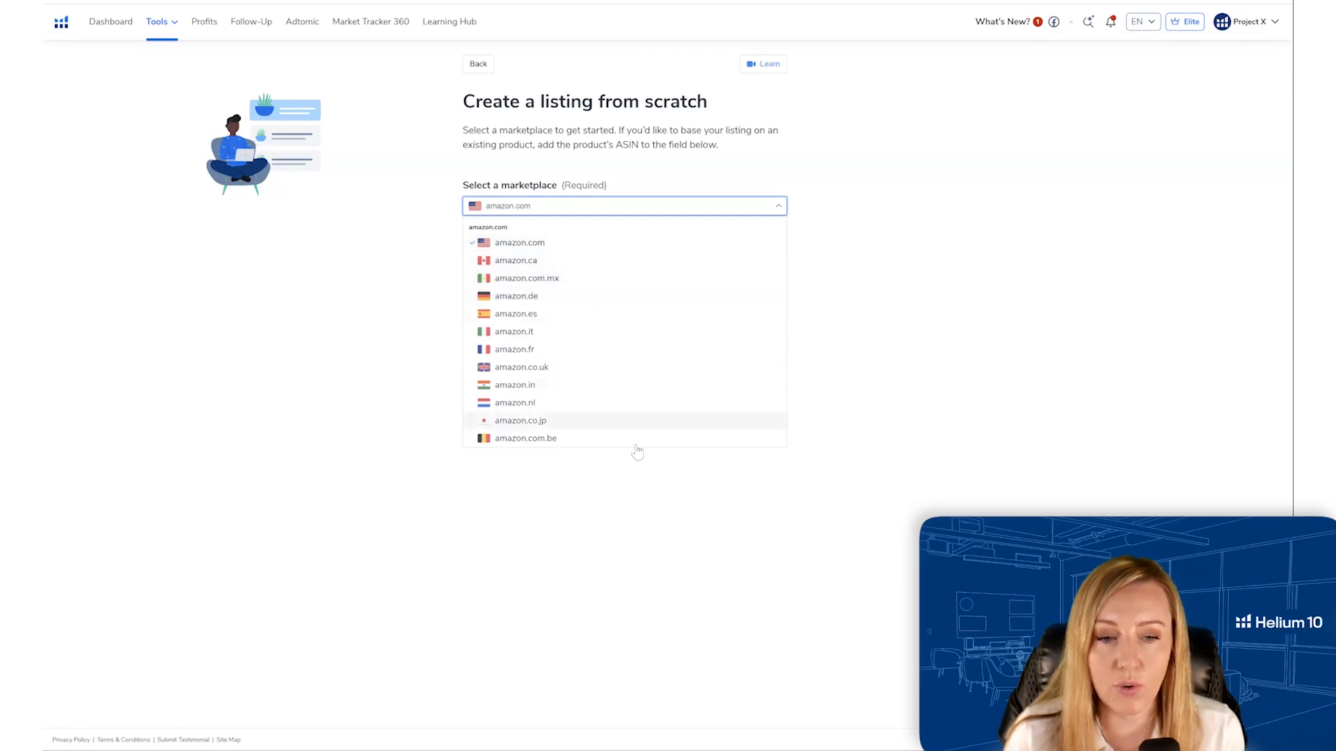
click(828, 292)
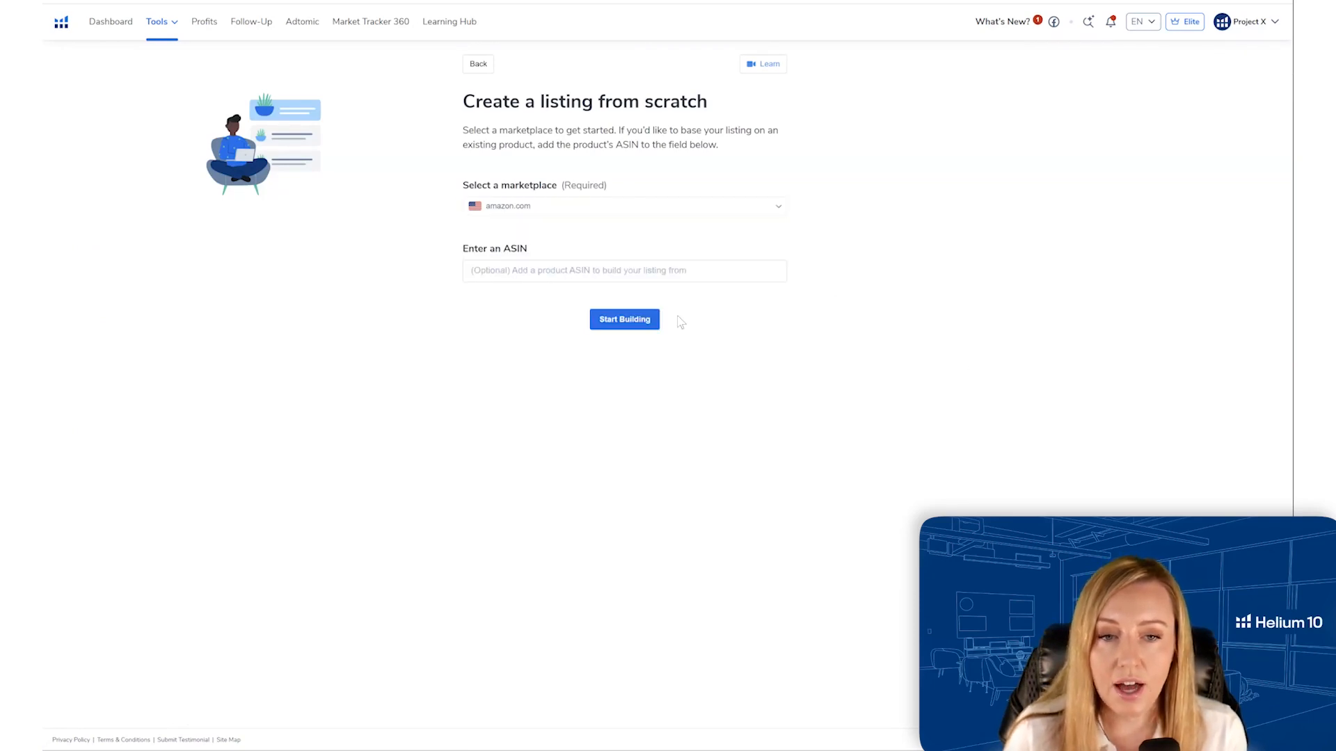
click(654, 320)
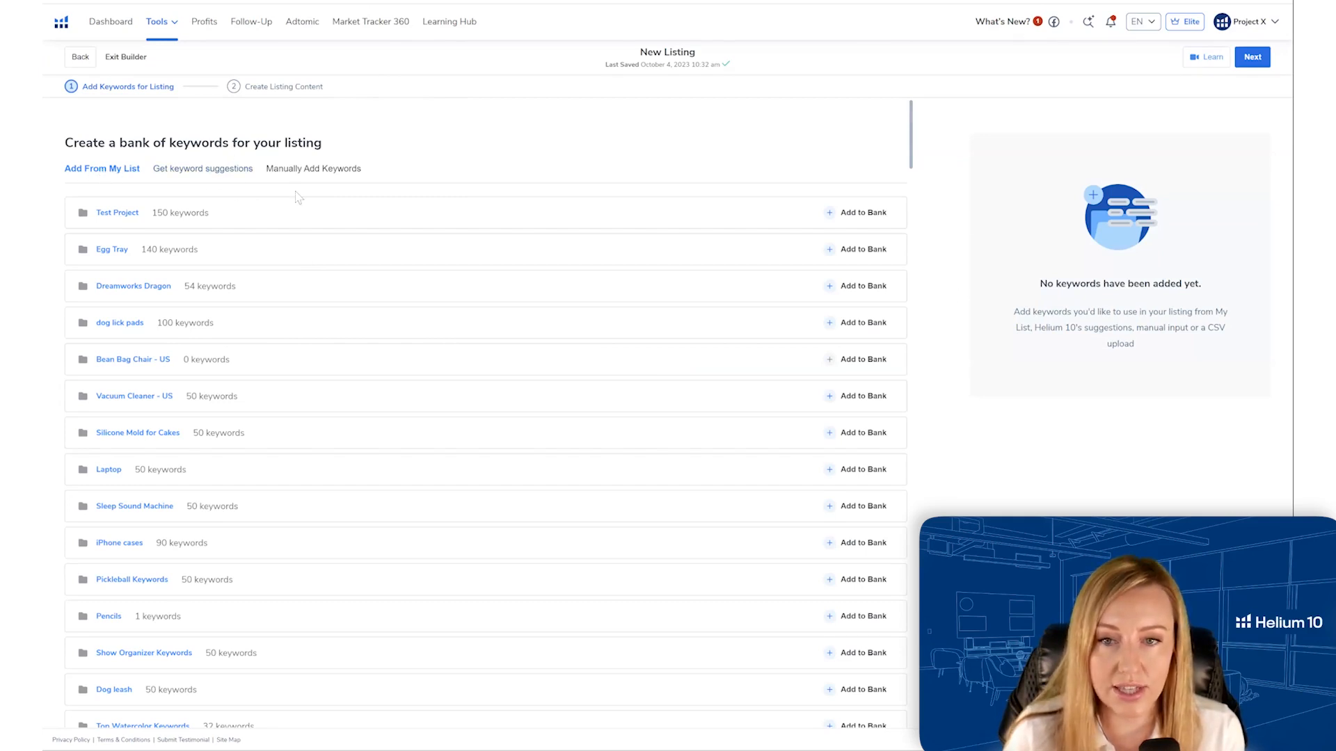
click(213, 176)
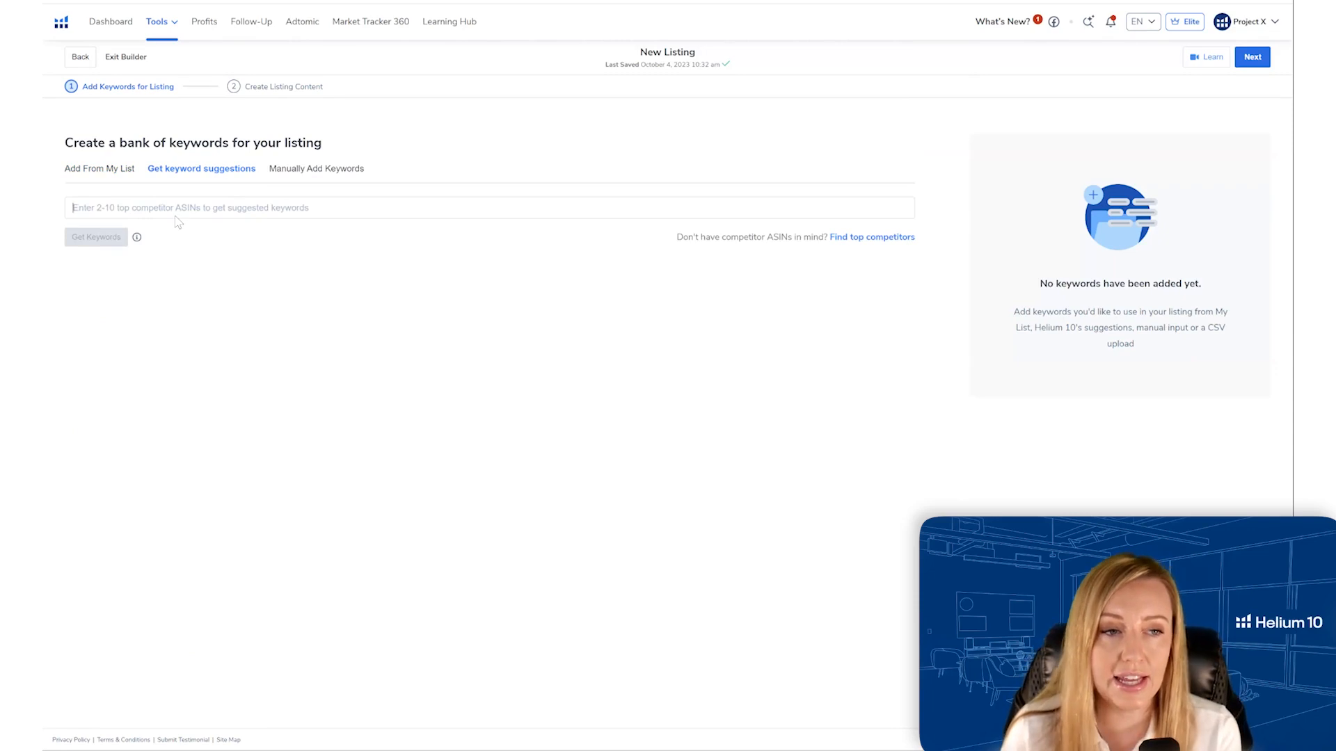
click(329, 179)
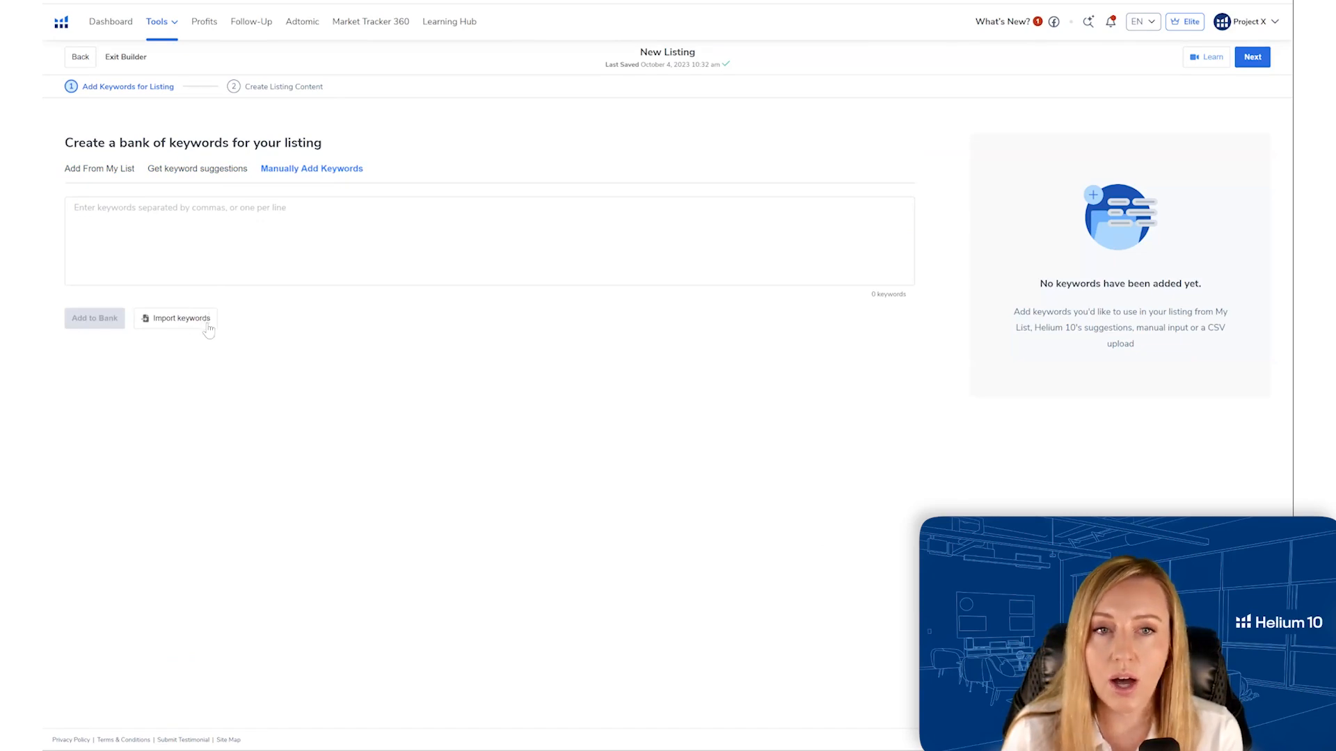
click(102, 169)
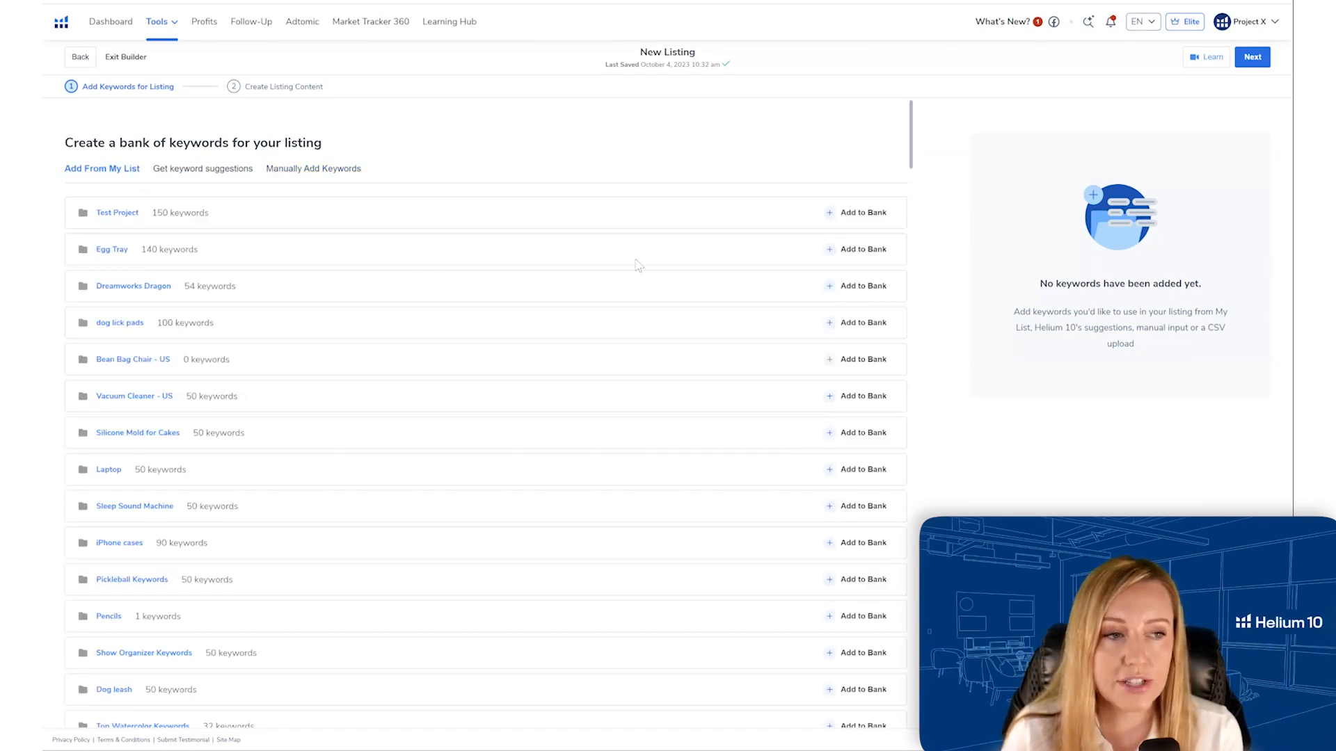
- Find the saved list "AI Coffin Shelf Main Keywords" and add its keywords to the keyword bank
scroll(760, 283, down, 10)
drag(918, 217, 898, 564)
scroll(897, 565, down, 10)
scroll(537, 397, down, 5)
scroll(537, 397, down, 3)
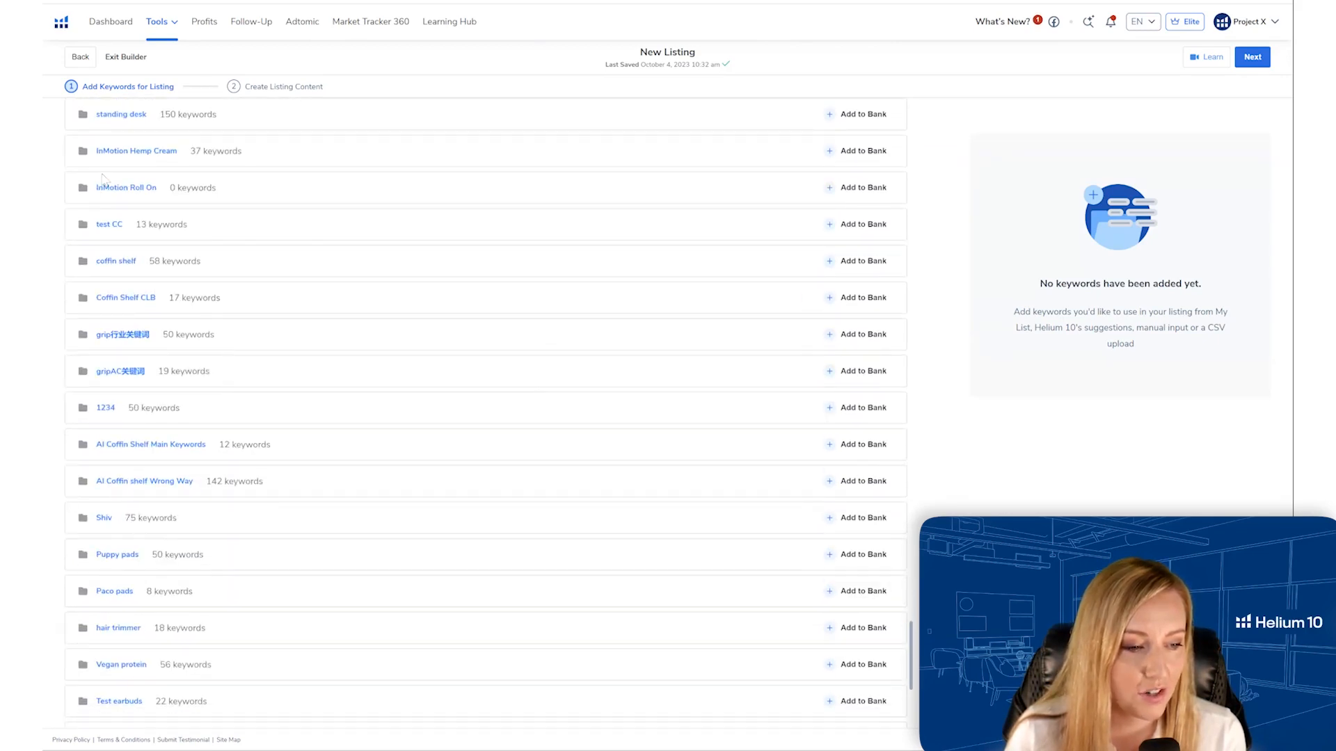
click(863, 445)
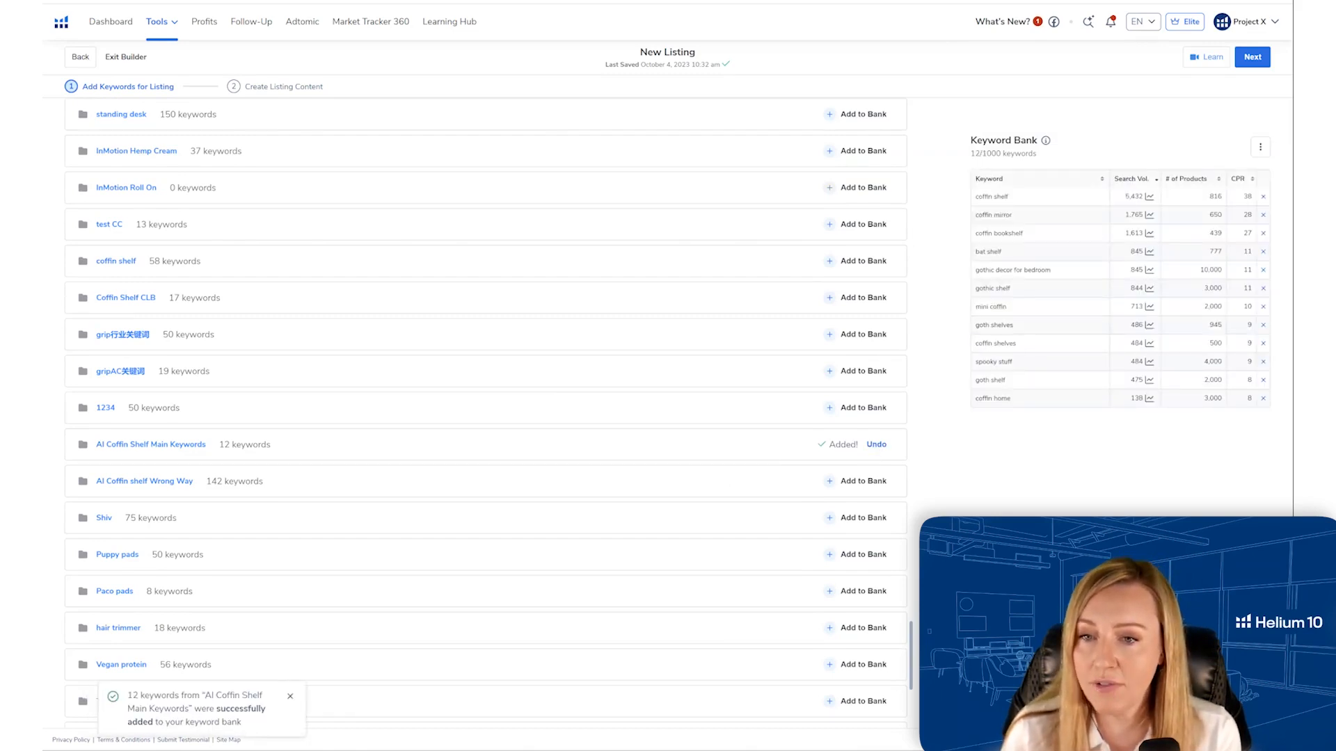
- Remove "bat shelf" and "coffin mirror" from the keyword bank and proceed to creating the listing content
click(1263, 252)
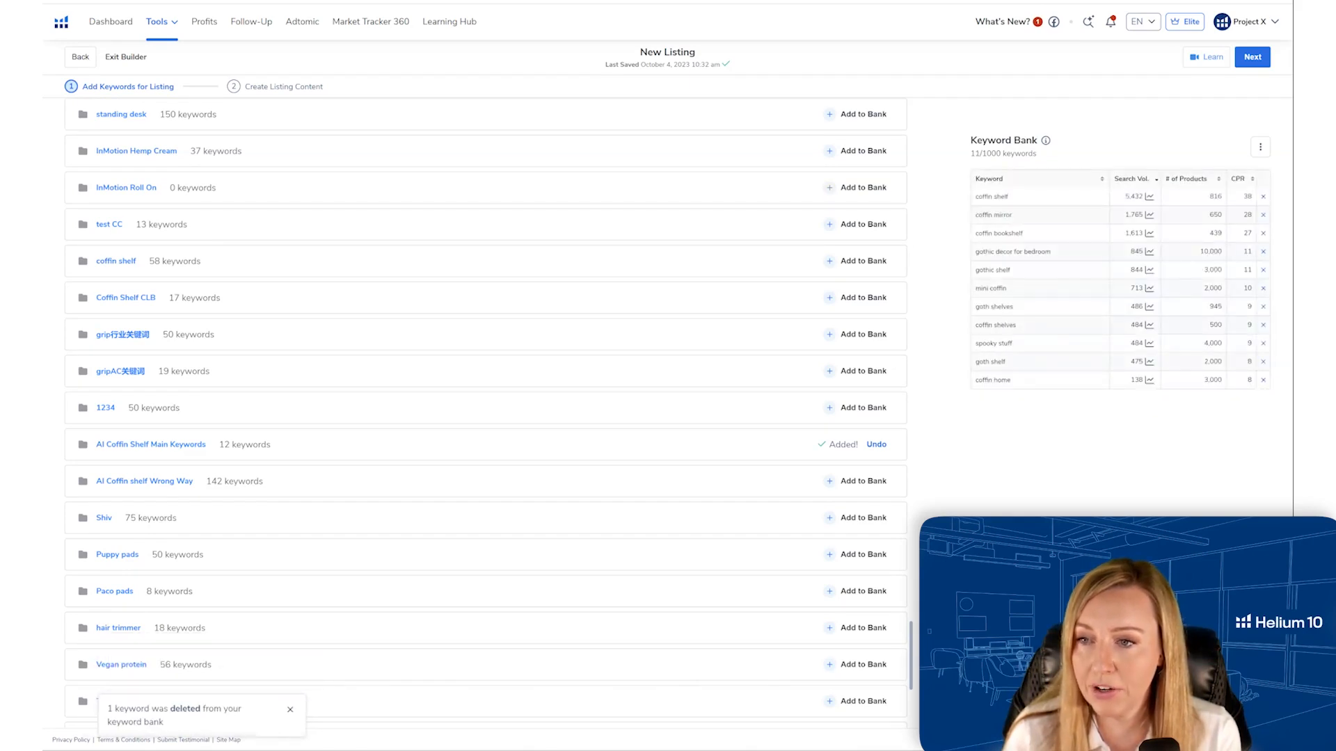
click(1263, 215)
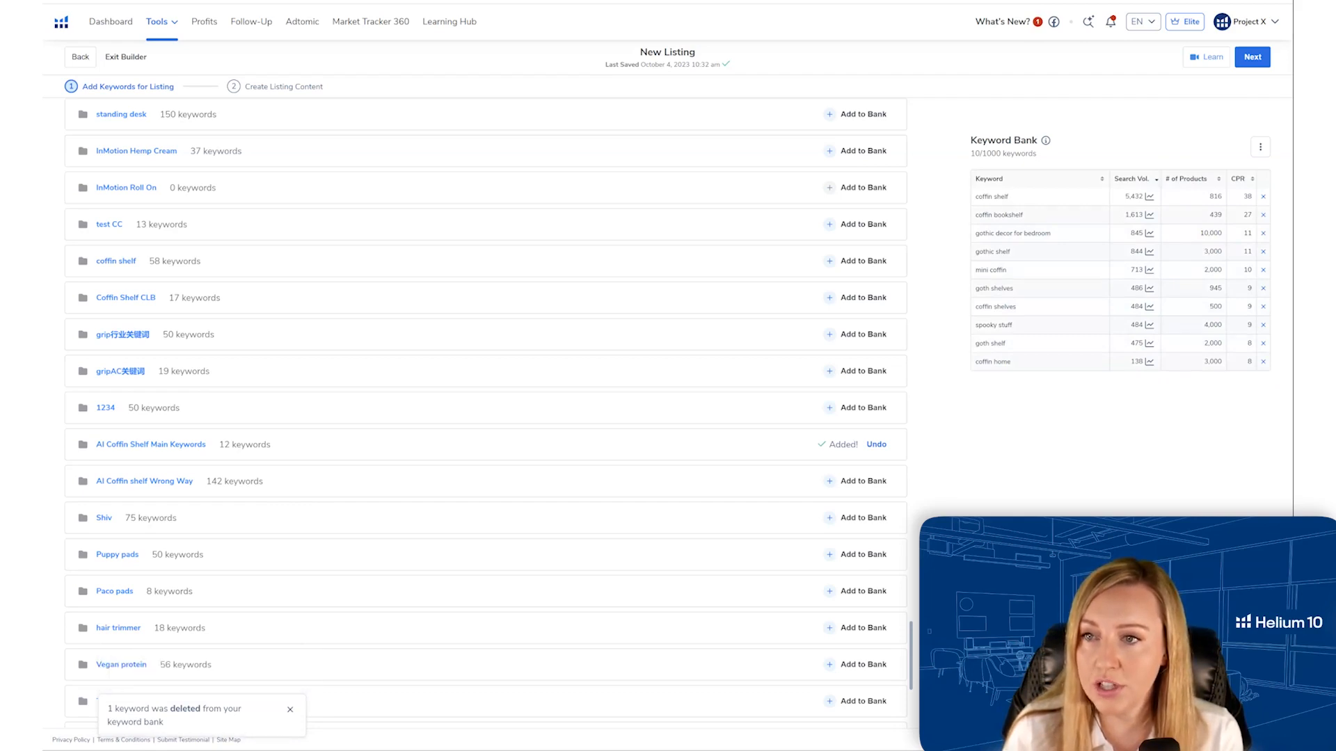
click(1252, 57)
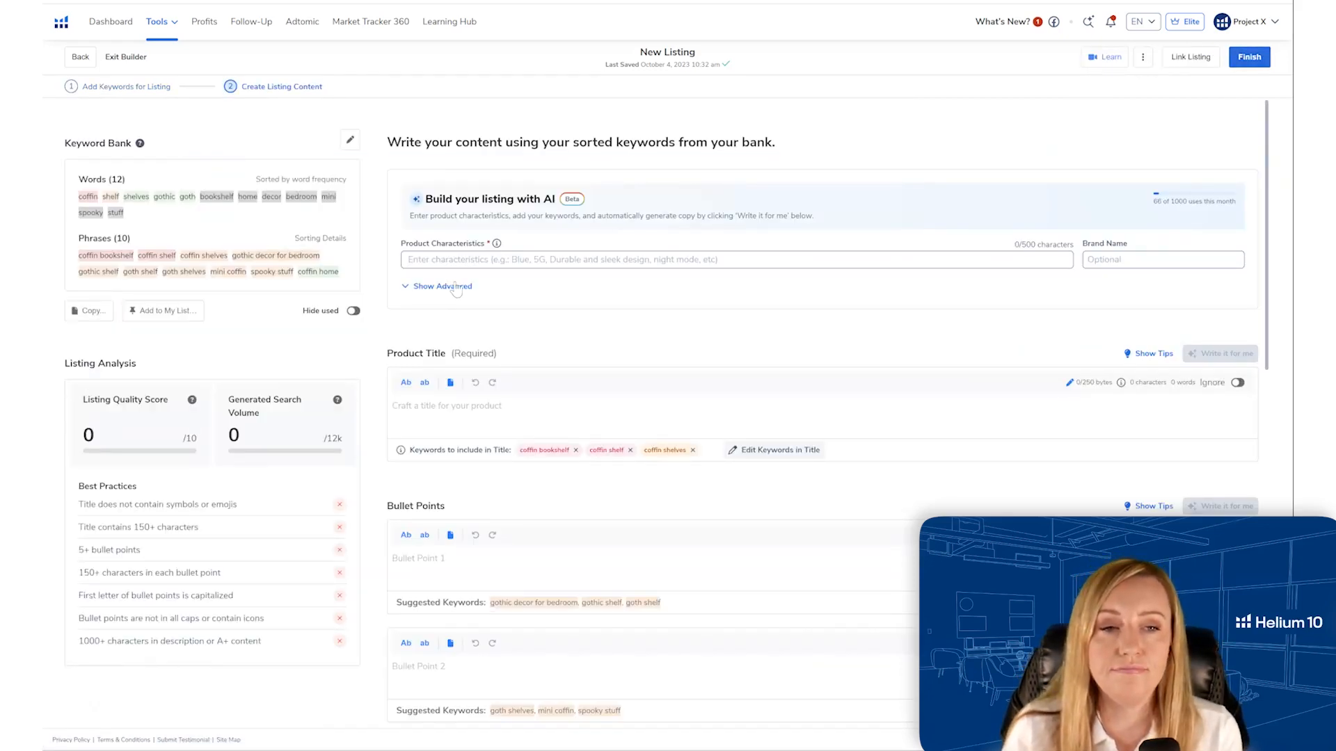
- Expand the advanced AI options and enter the product characteristics Black, coffin, shelf, spooky decor, gothic decor and goth
click(456, 287)
click(472, 264)
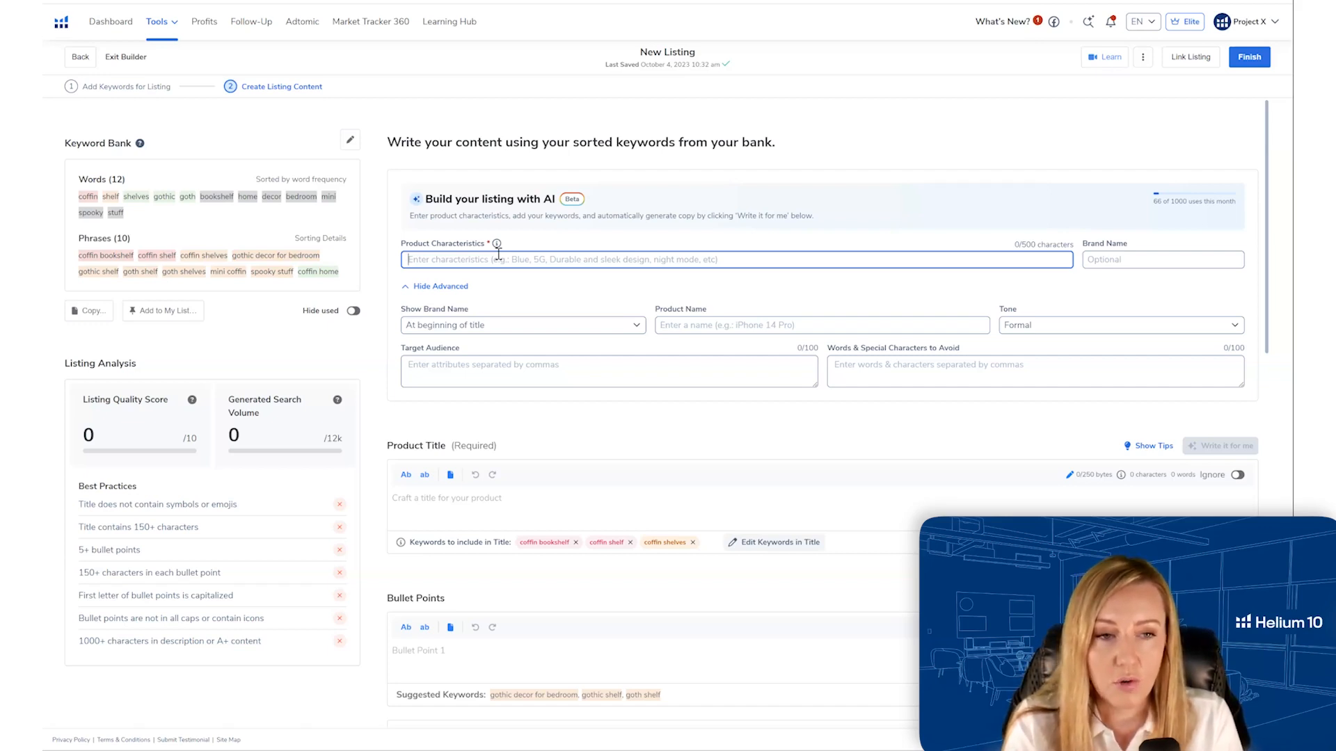
text(Blac)
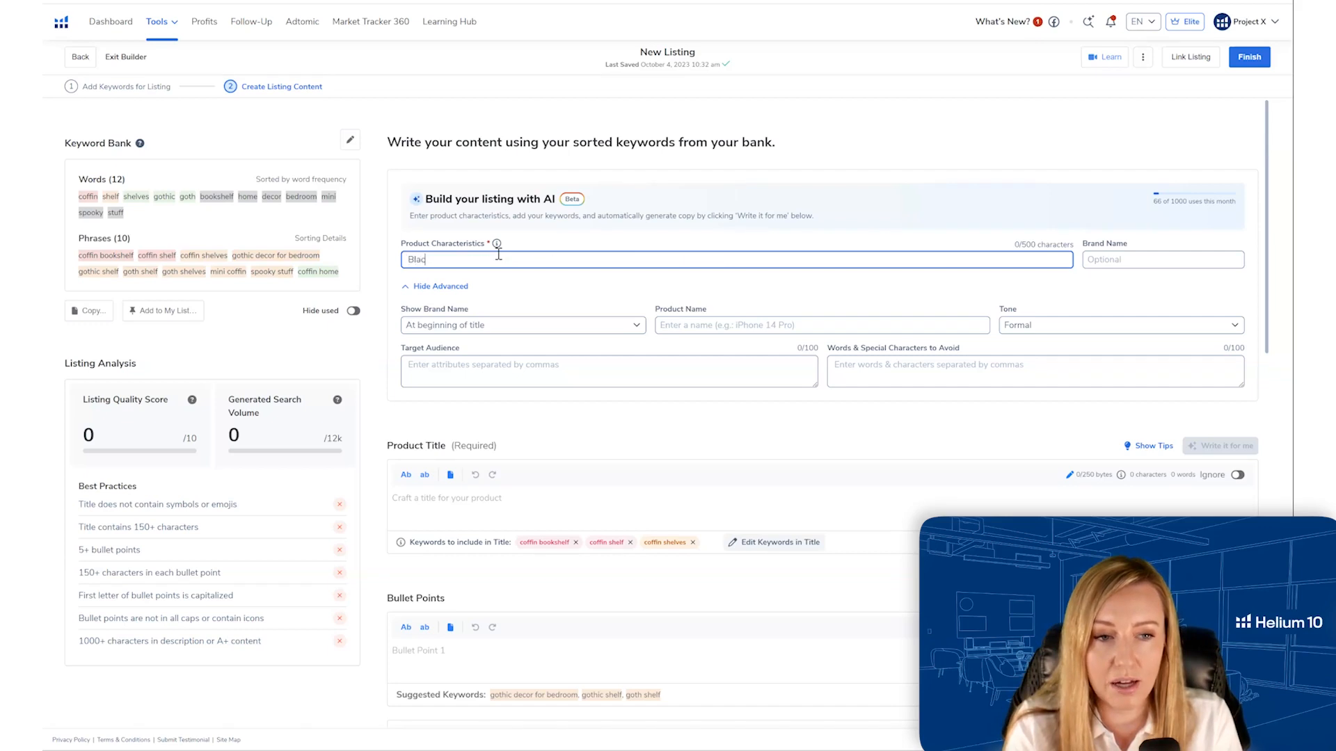
text(k,coffin,shel)
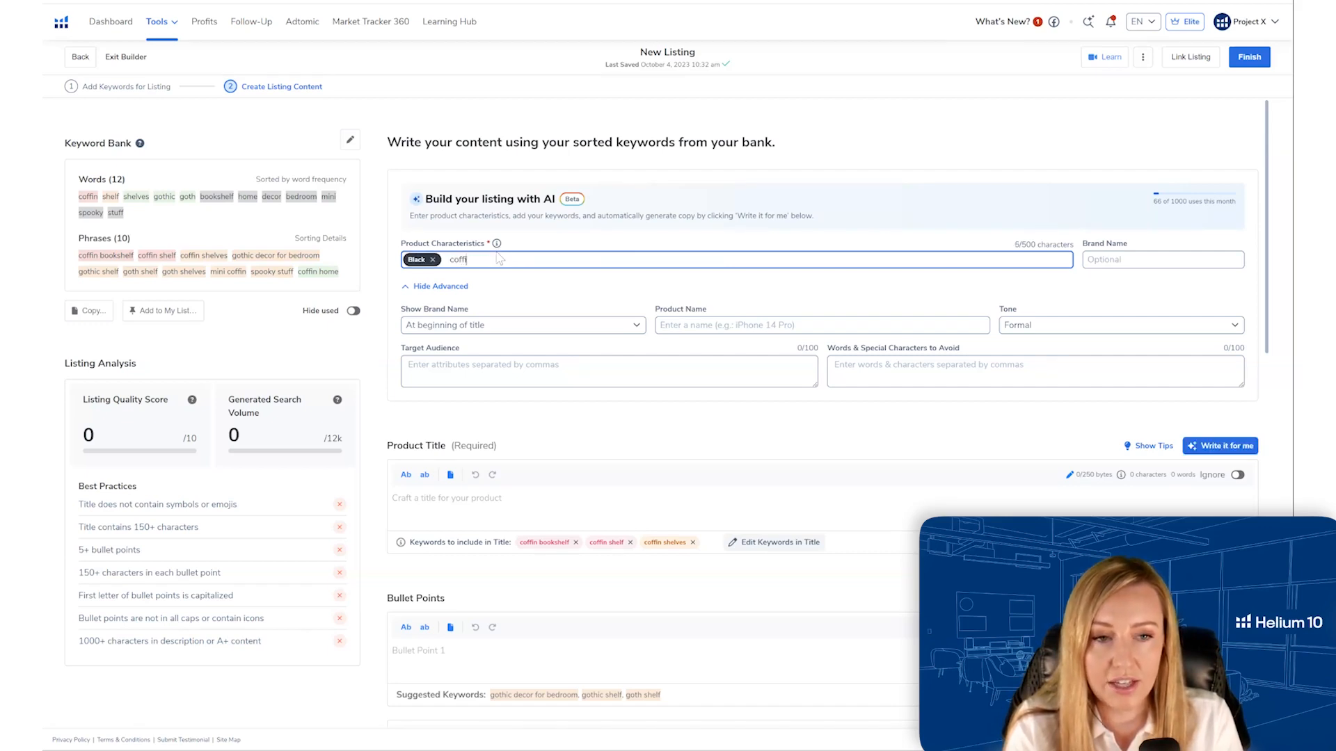
text(f,)
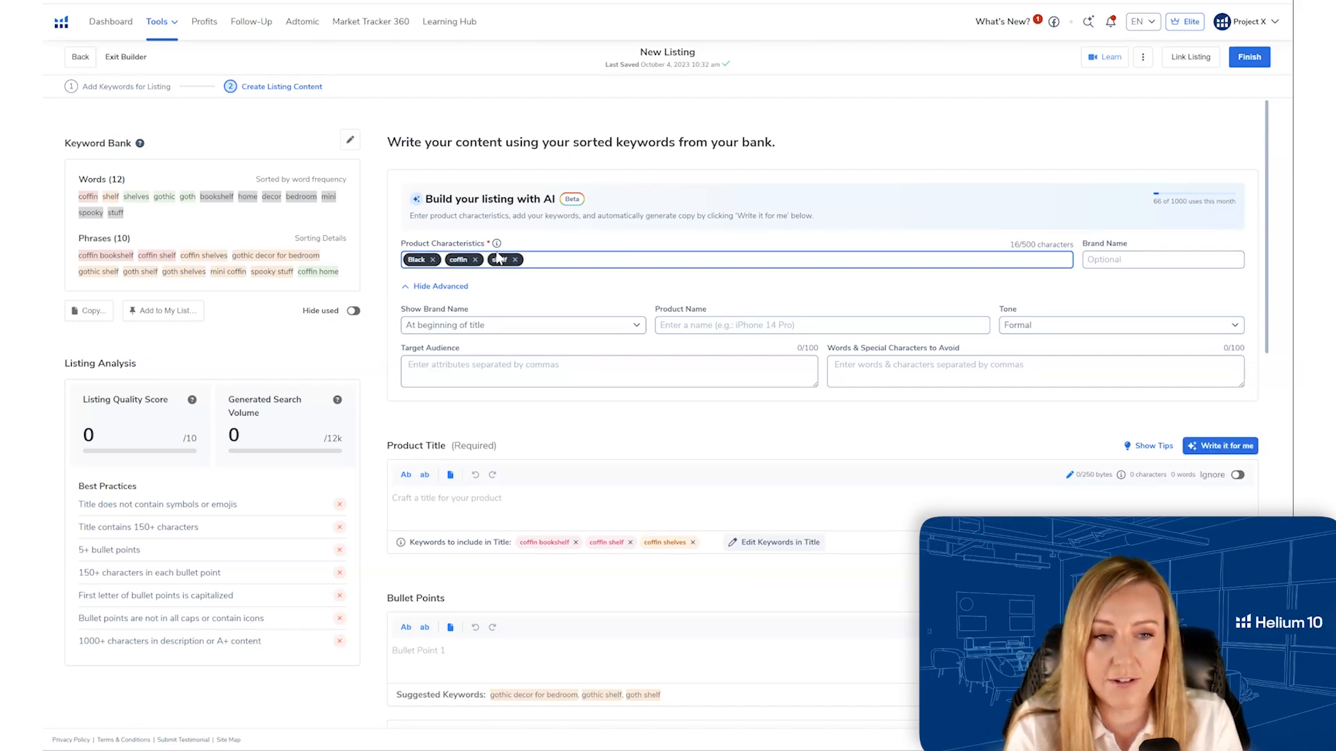
text(spooky decor)
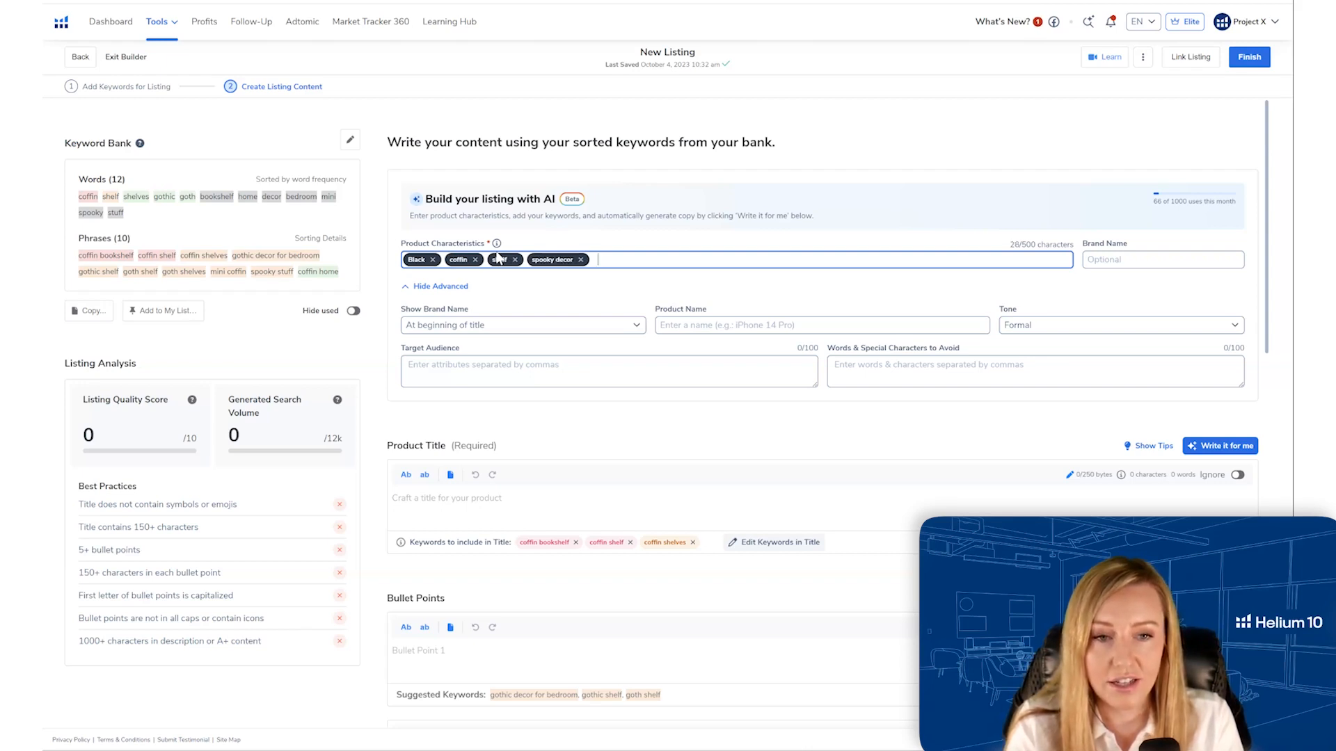
text(,gothic)
text( deco)
text(r,)
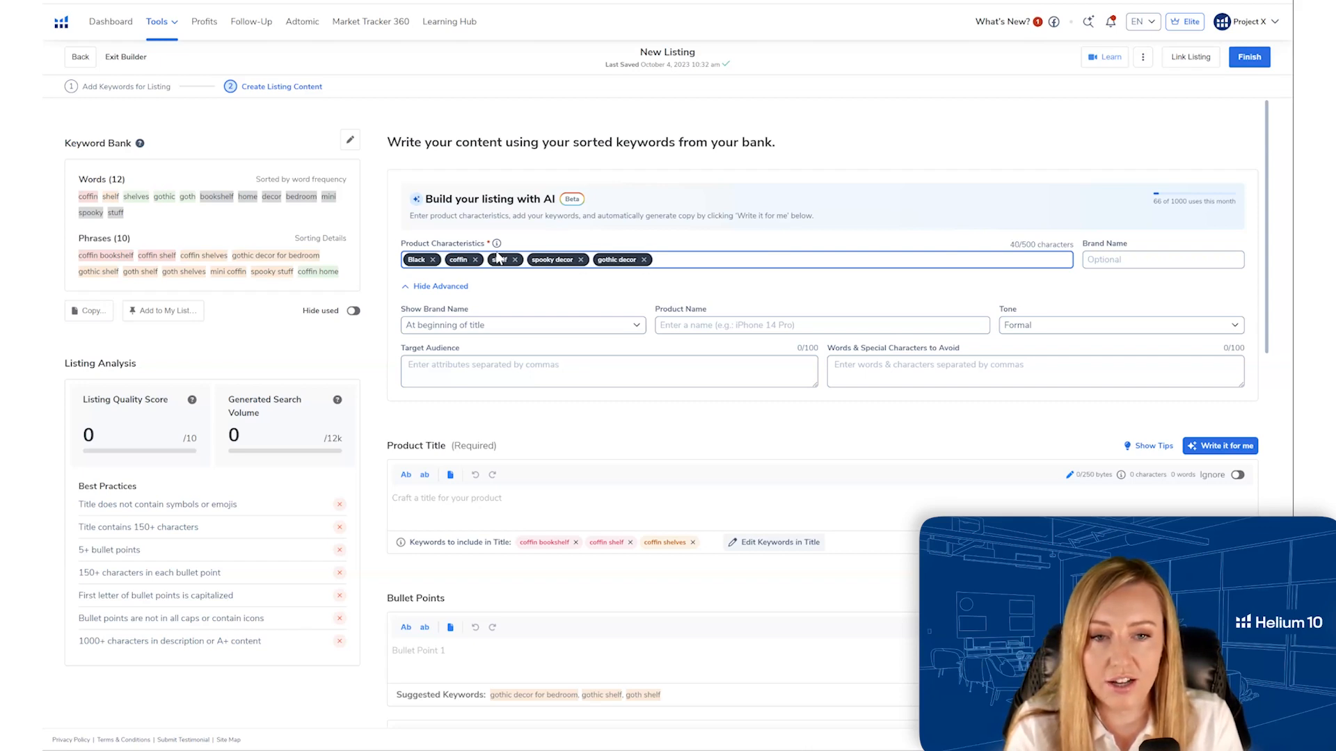
text(goth,)
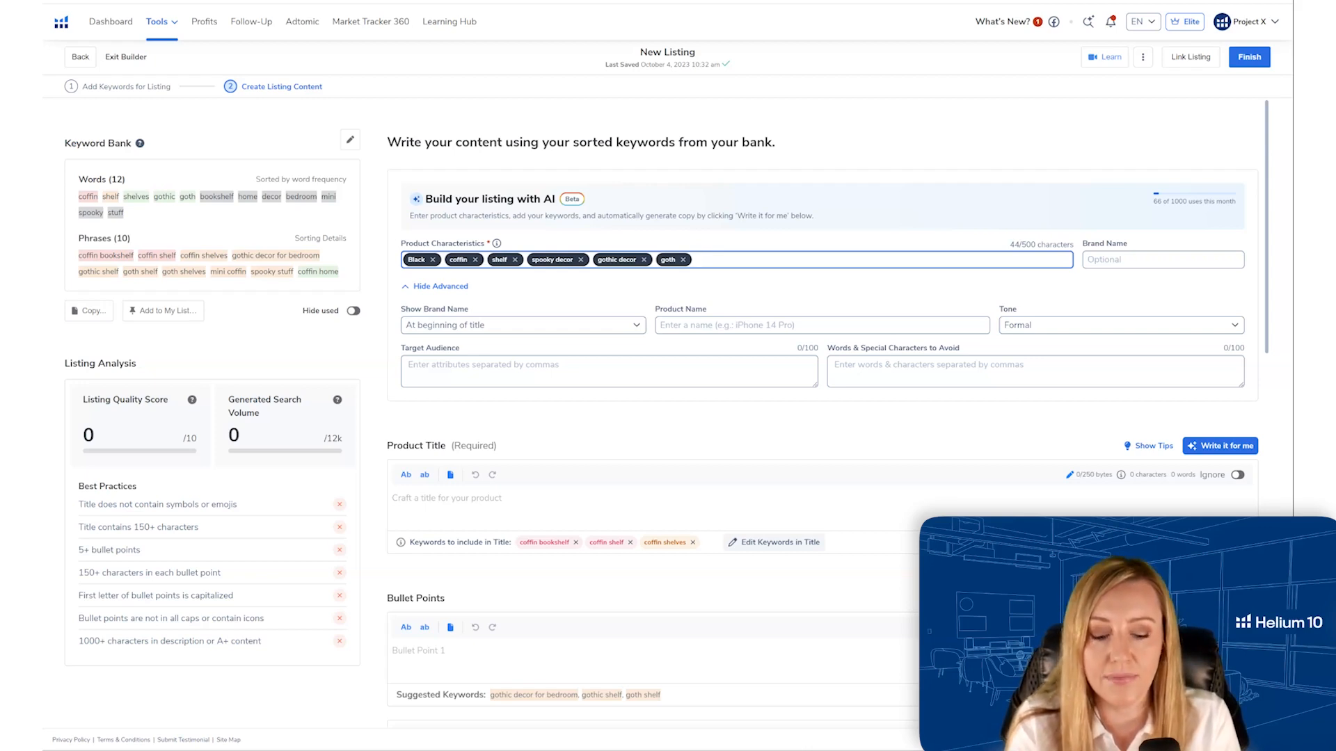
- Add "perfect for Halloween", "gift for goths" and "witchy decor" to the product characteristics
text(fec)
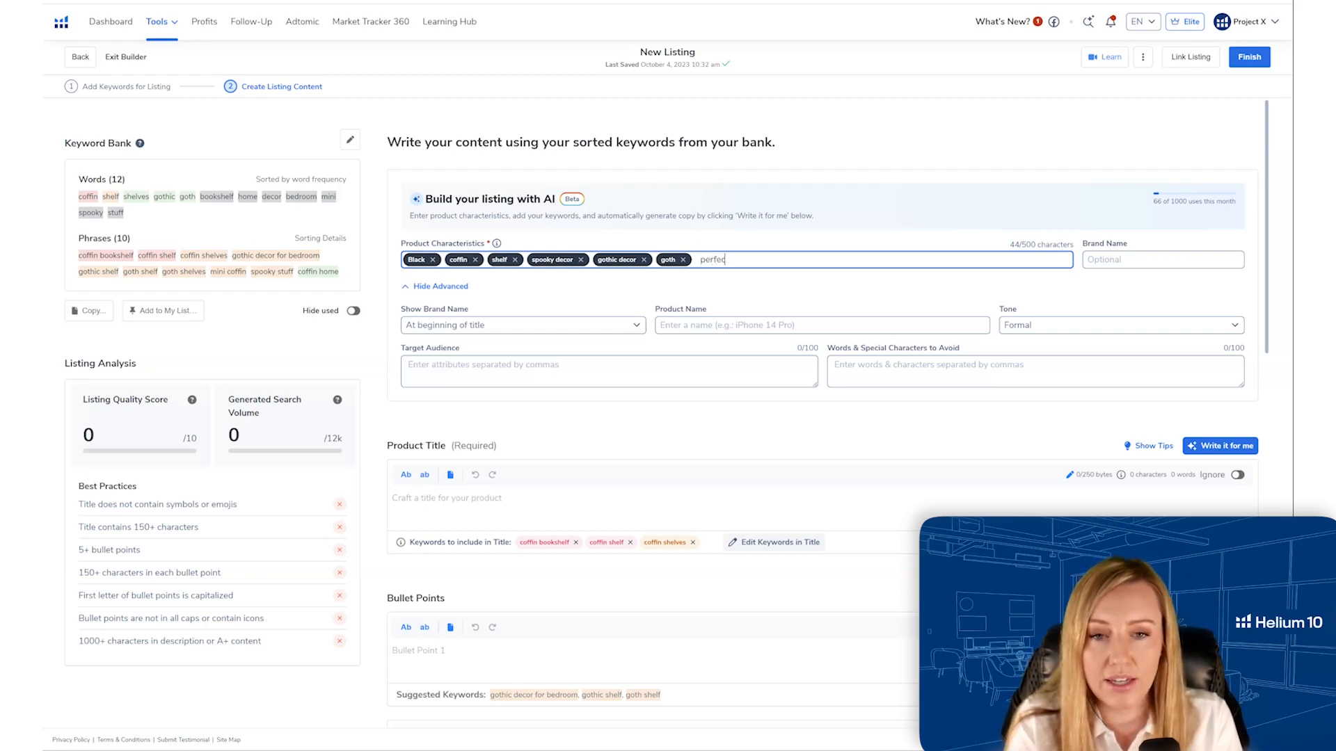
text(t for Halloween)
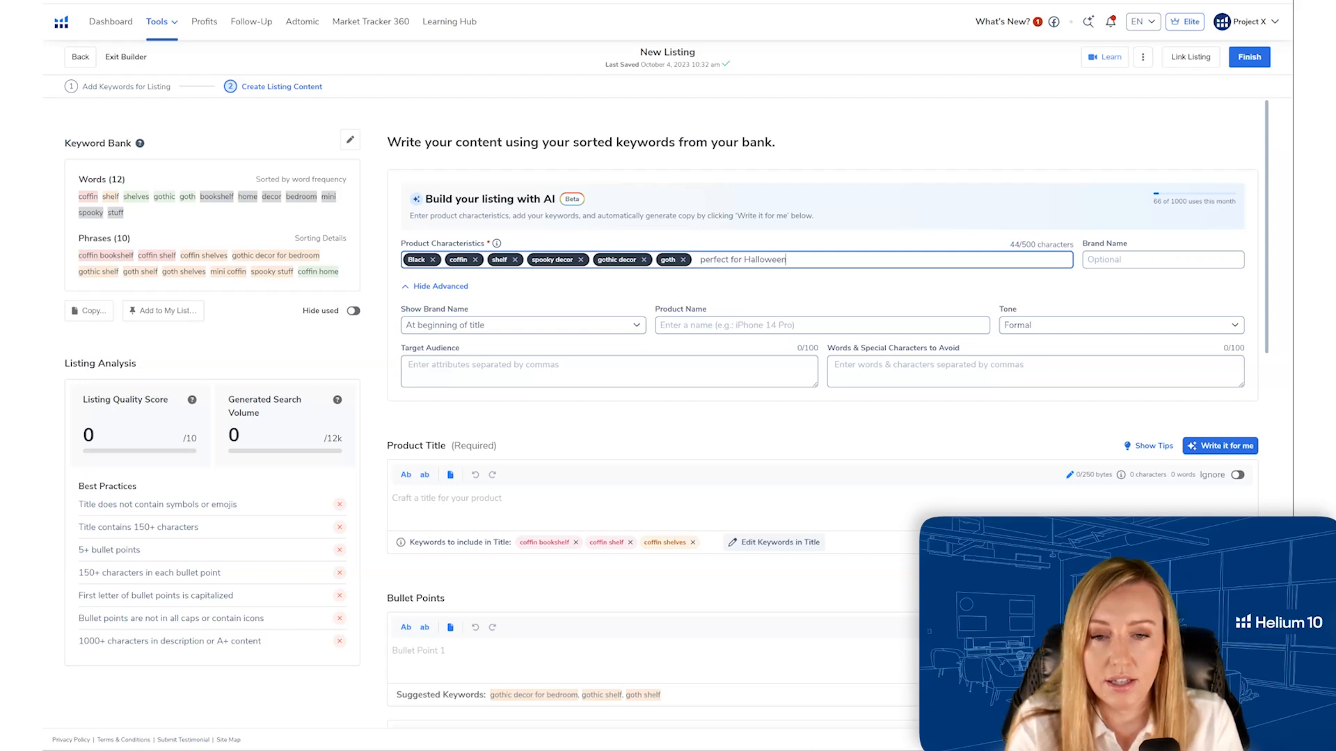
key(Return)
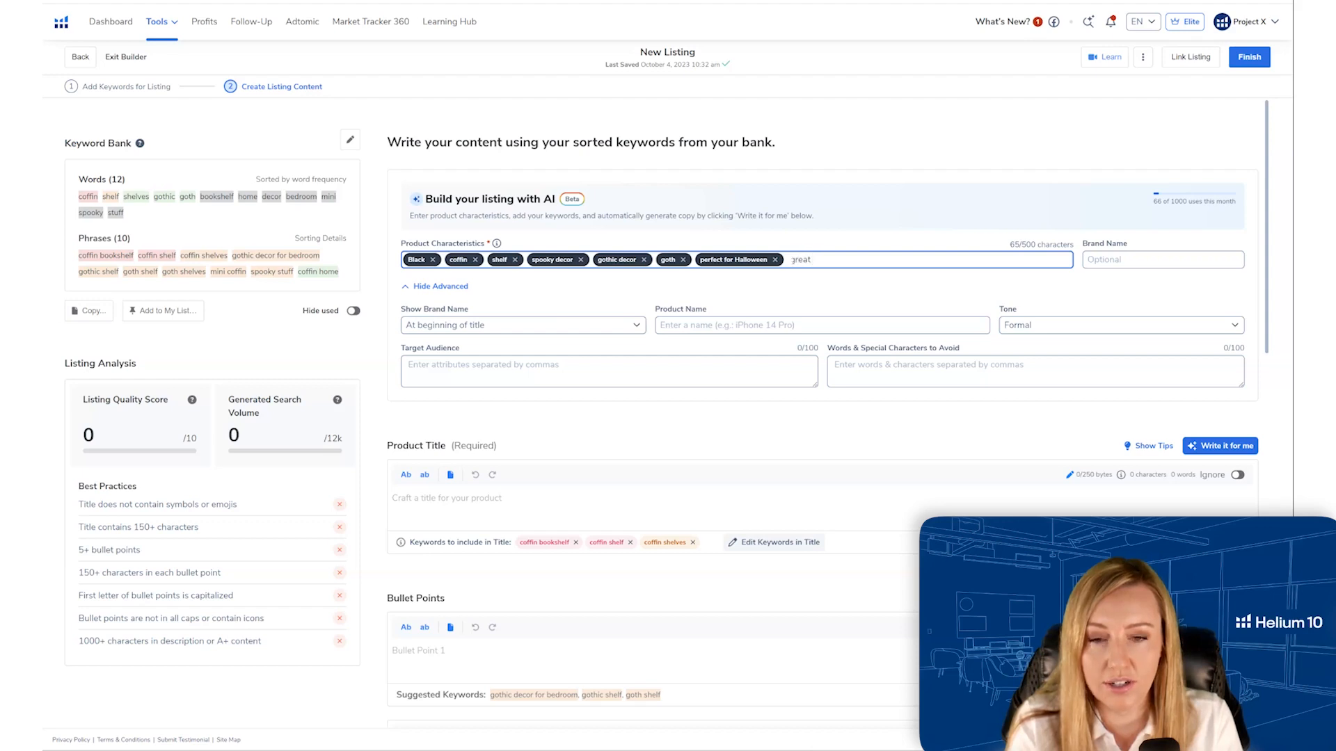
key(BackSpace)
text(ift for goths)
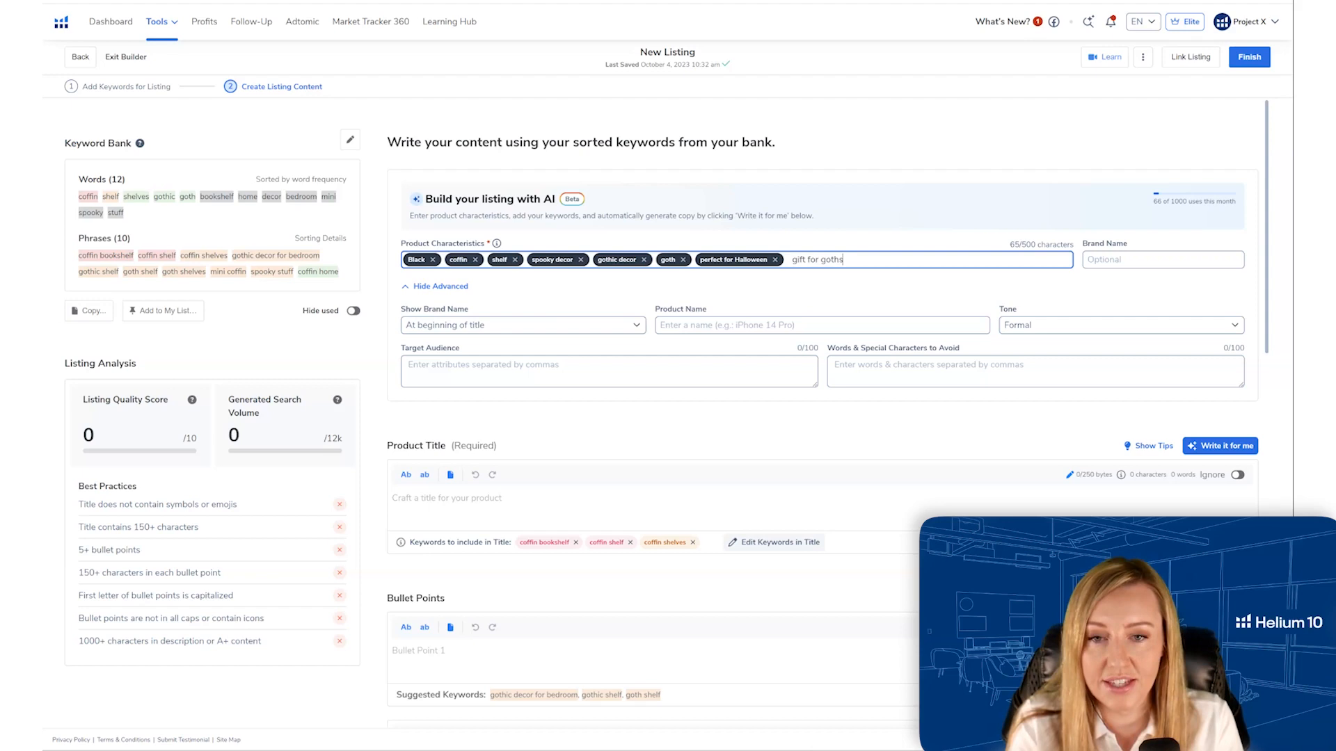
key(Return)
text(witchy decor)
key(Return)
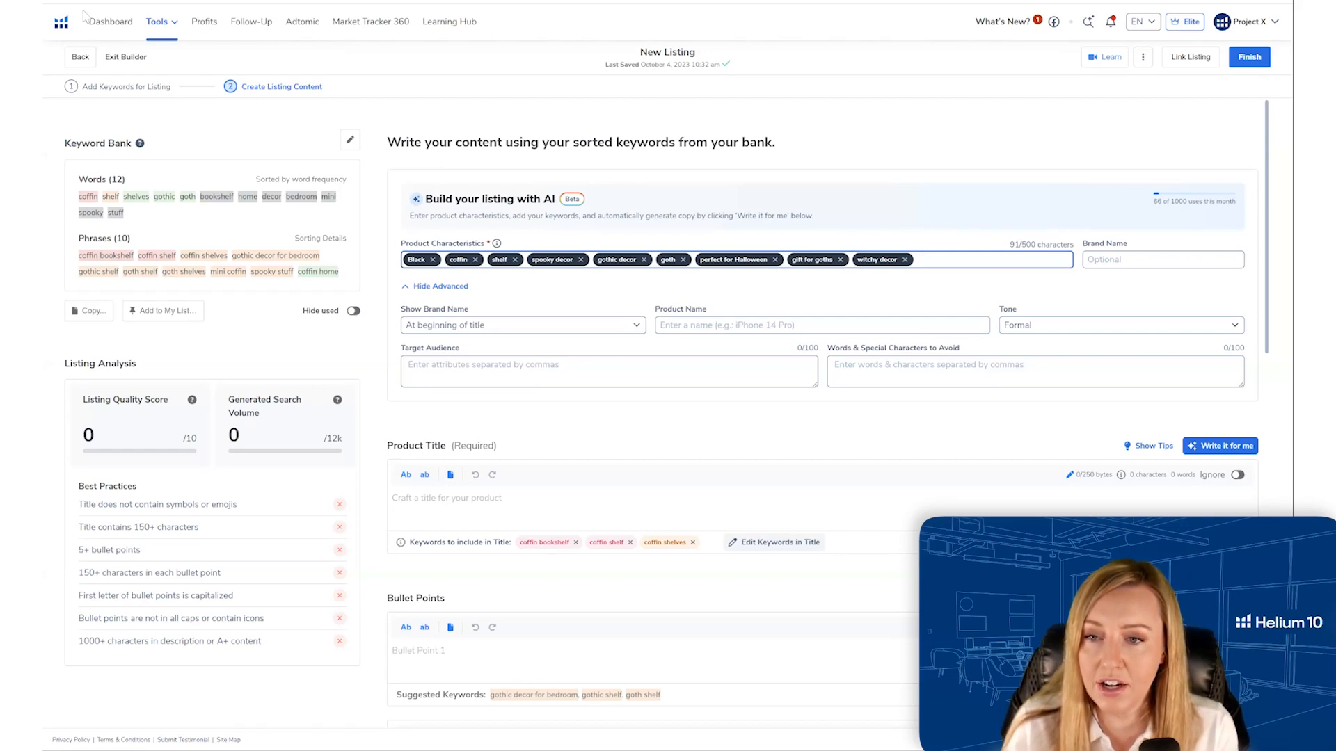
click(418, 63)
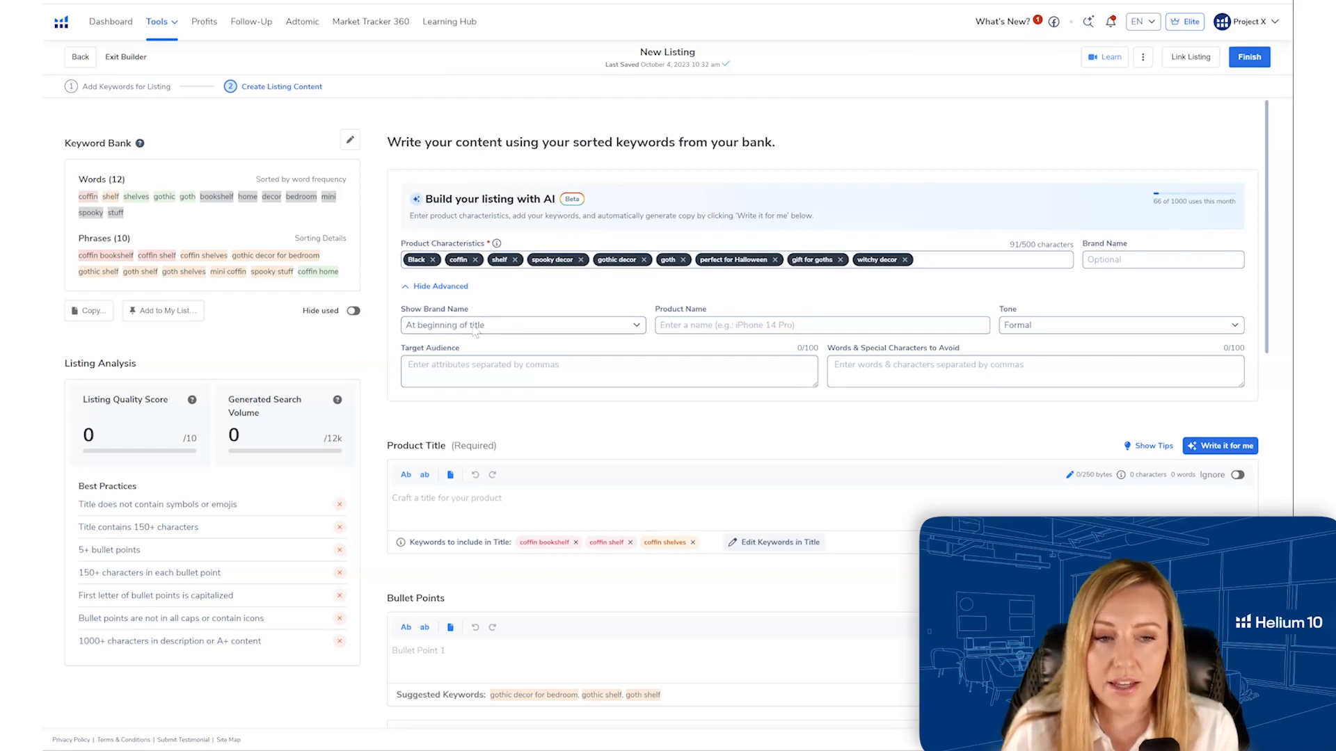
- Set the product name to "Manny's Mysterious Oddities Coffin Shelf" and the tone to Humorous
click(582, 330)
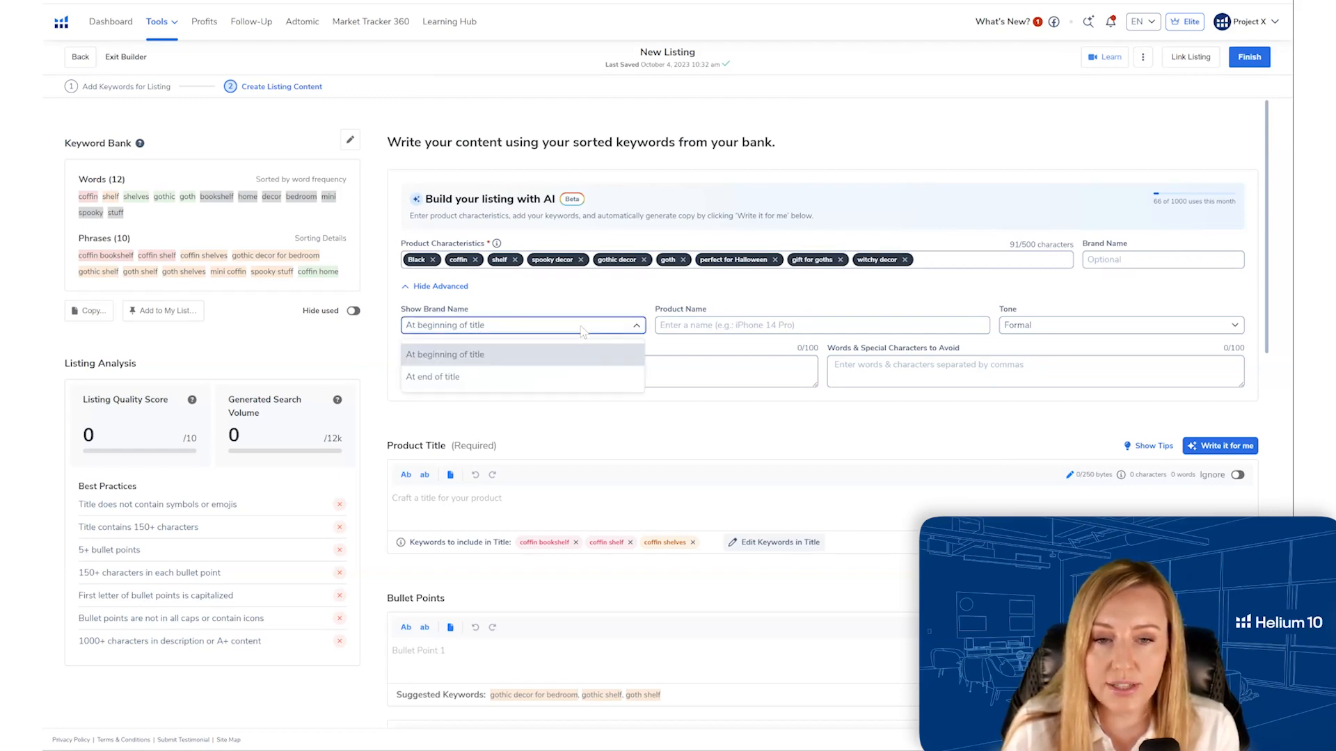
click(692, 338)
click(718, 325)
text(Manny's mysterious Oddities Coffin Shelf)
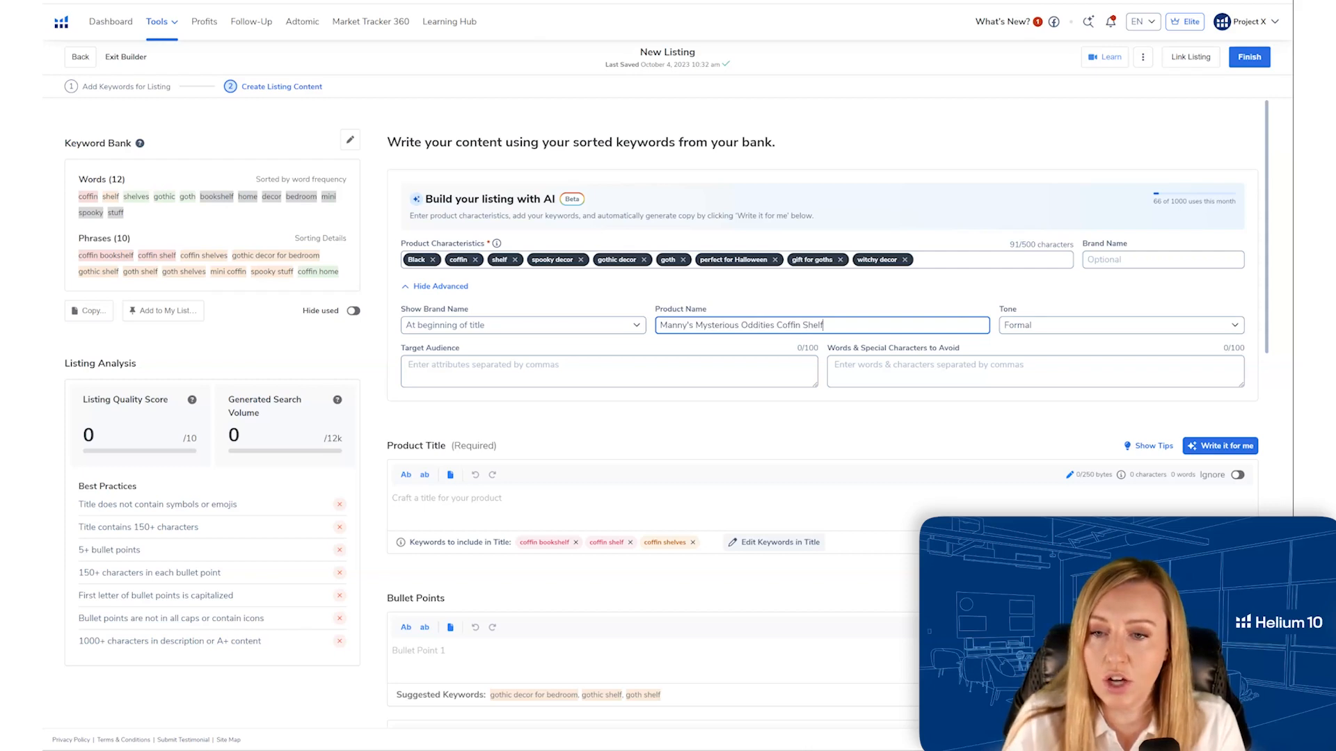
click(1113, 325)
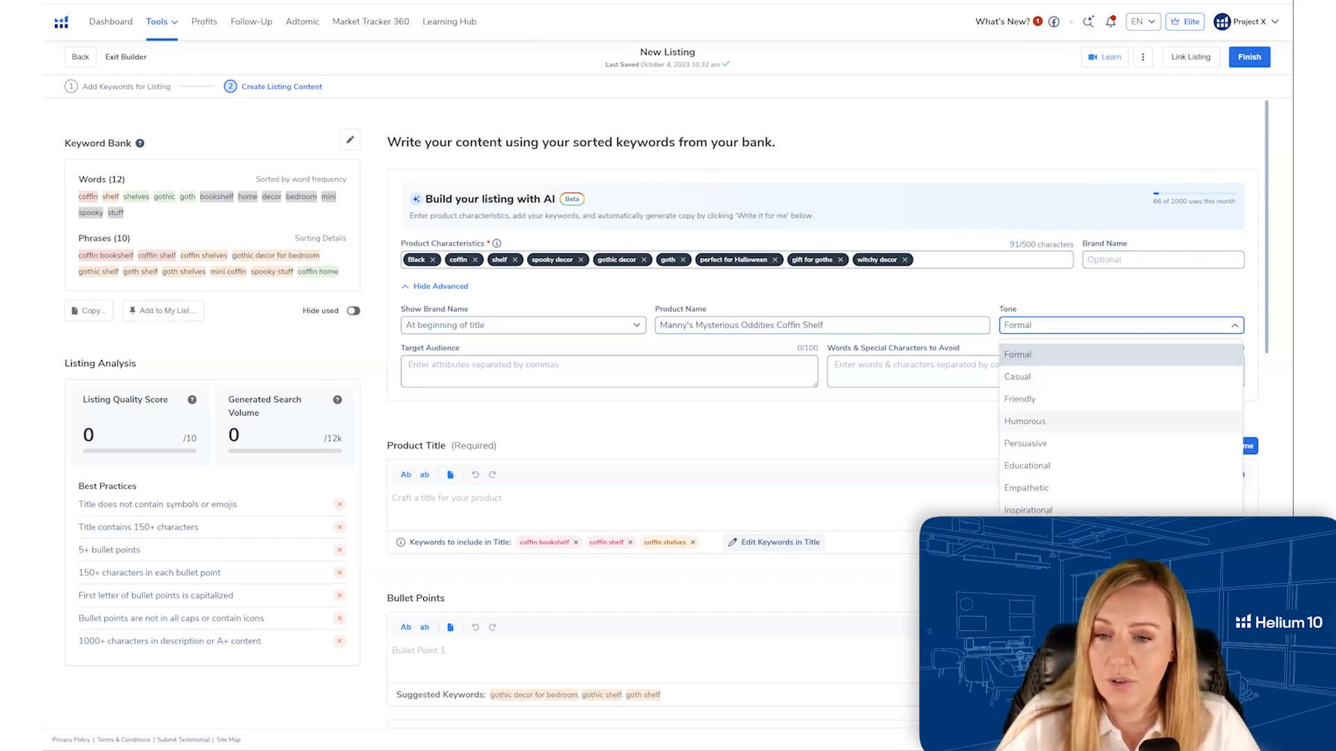
click(1024, 421)
- Enter "goth, halloween fans," as the target audience
click(540, 378)
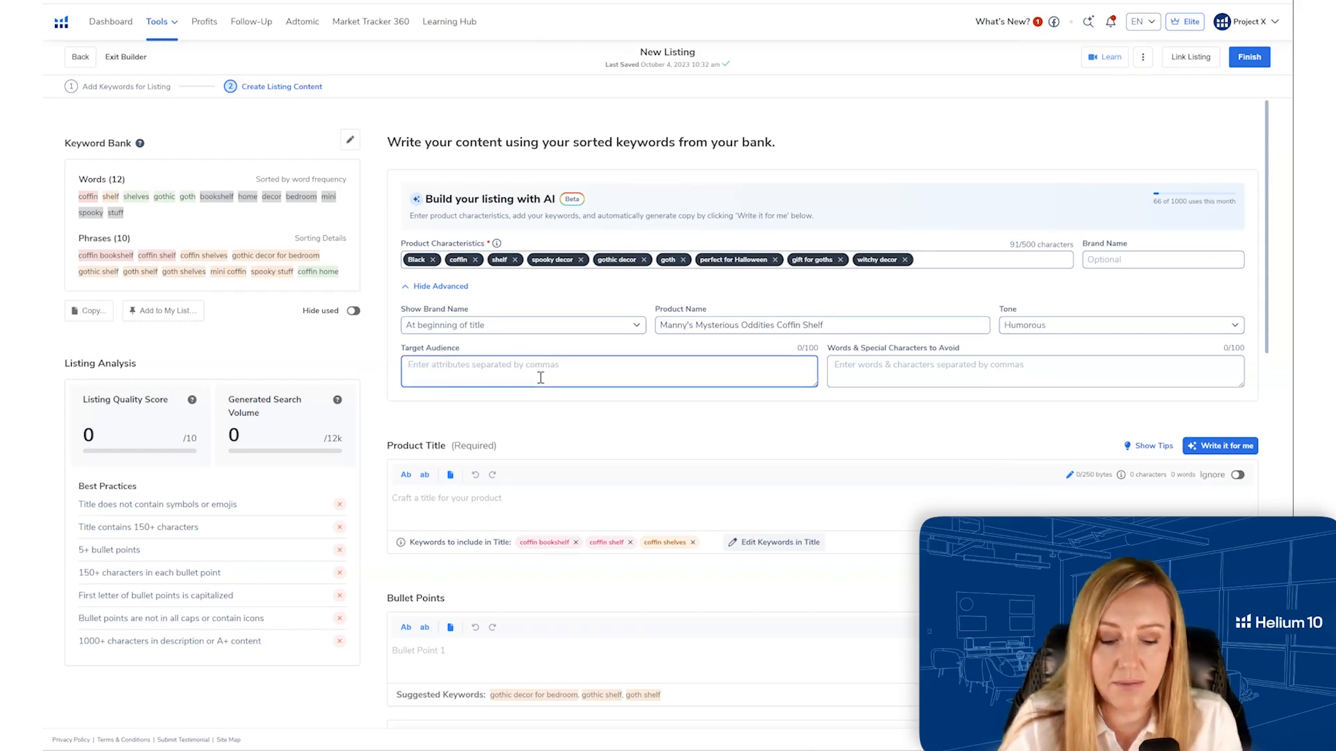
text(gotch)
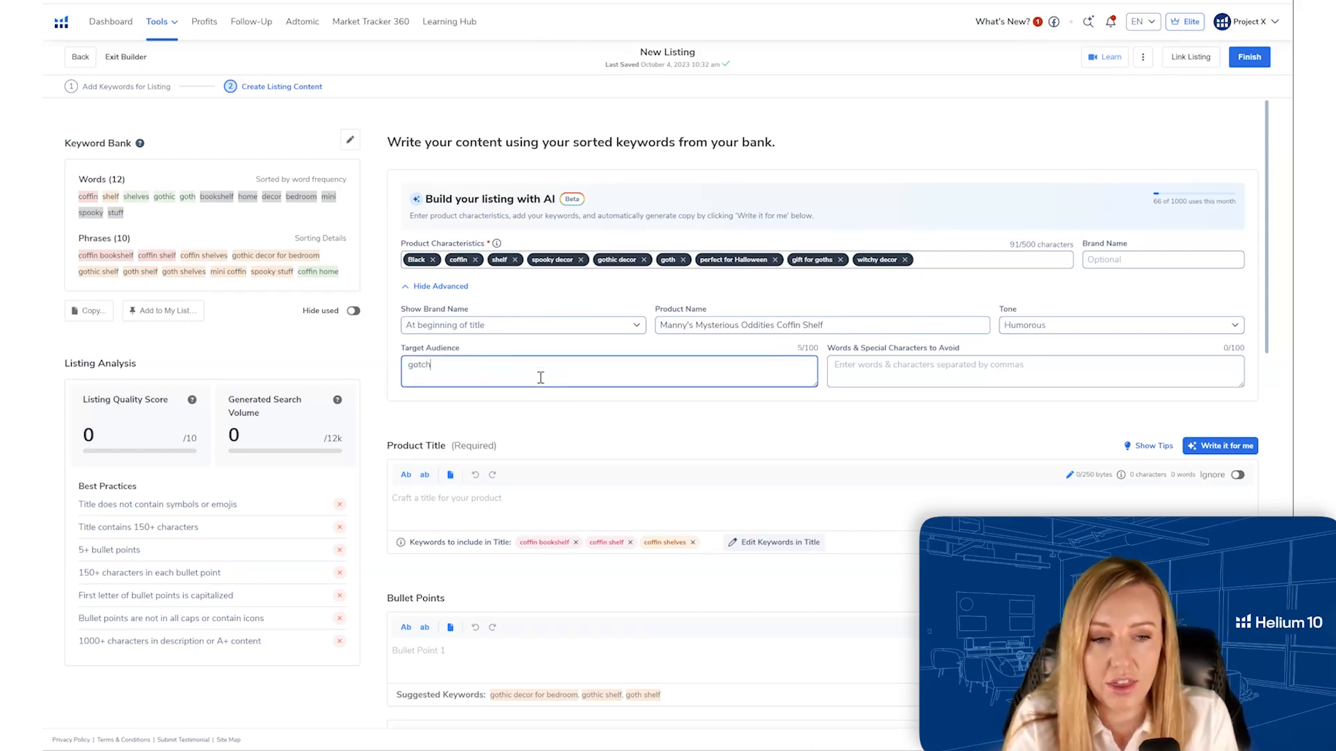
key(BackSpace)
key(BackSpace)
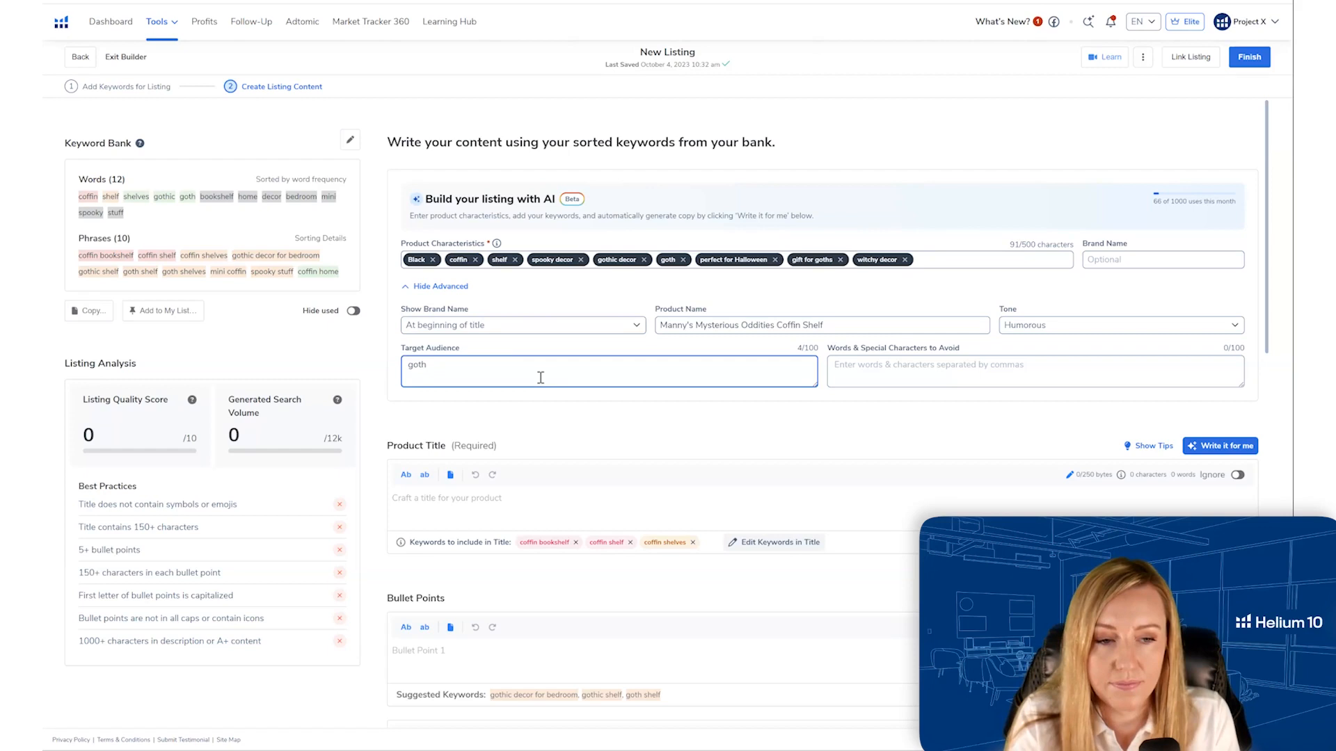
text(h)
key(BackSpace)
text(, )
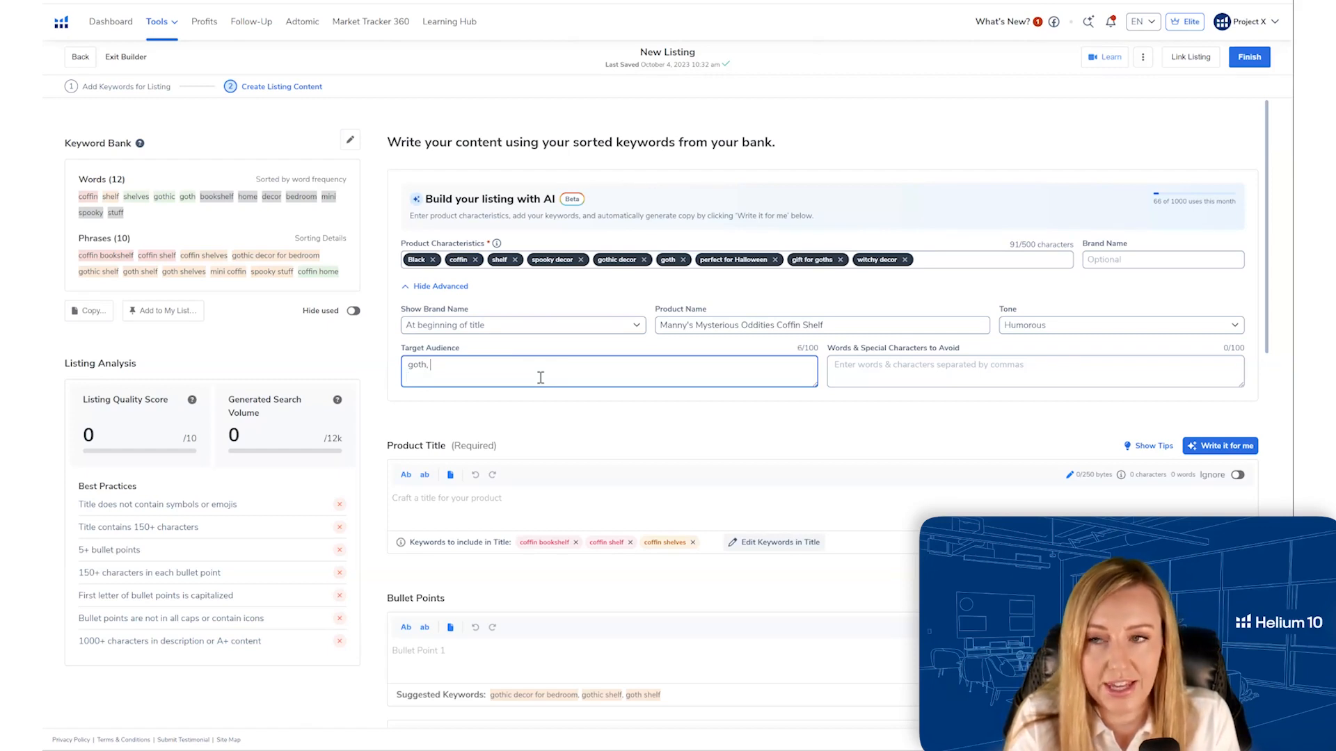
text(halloween fans,)
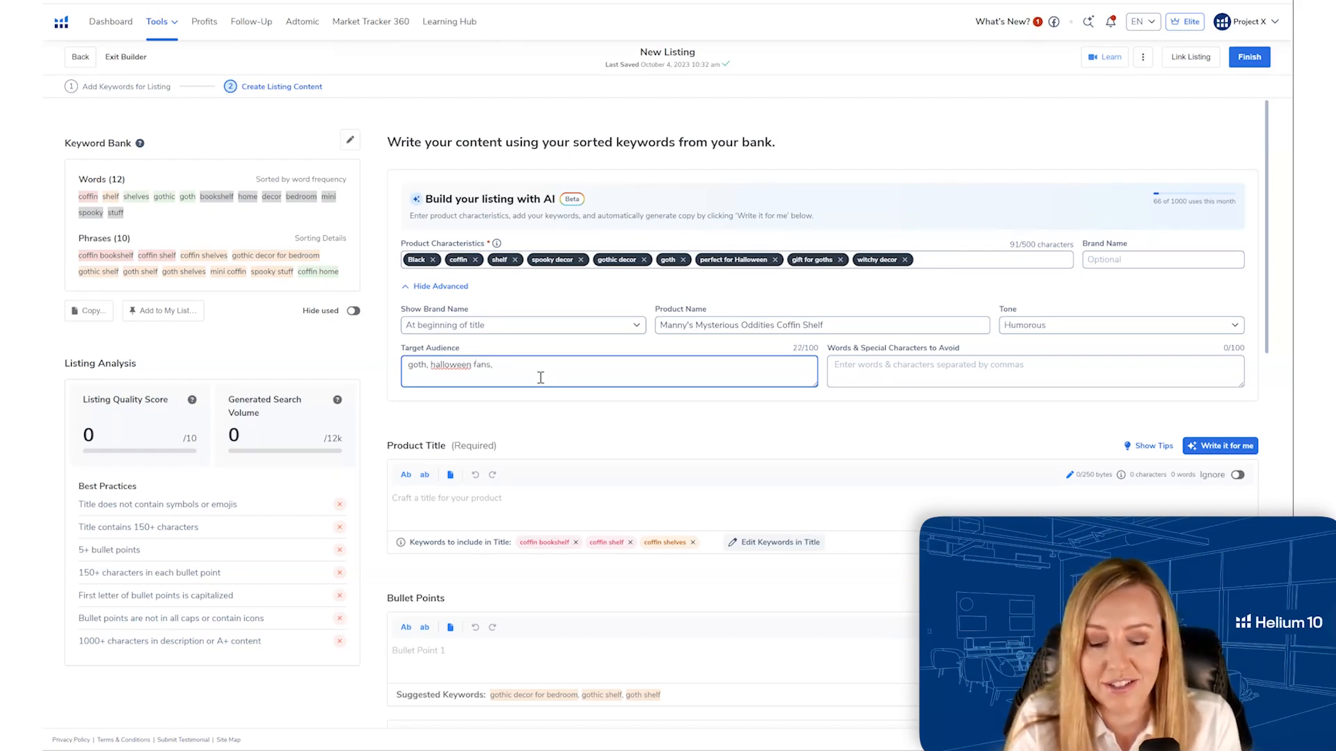
text(witche)
key(BackSpace)
key(BackSpace)
key(BackSpace)
key(BackSpace)
key(BackSpace)
key(BackSpace)
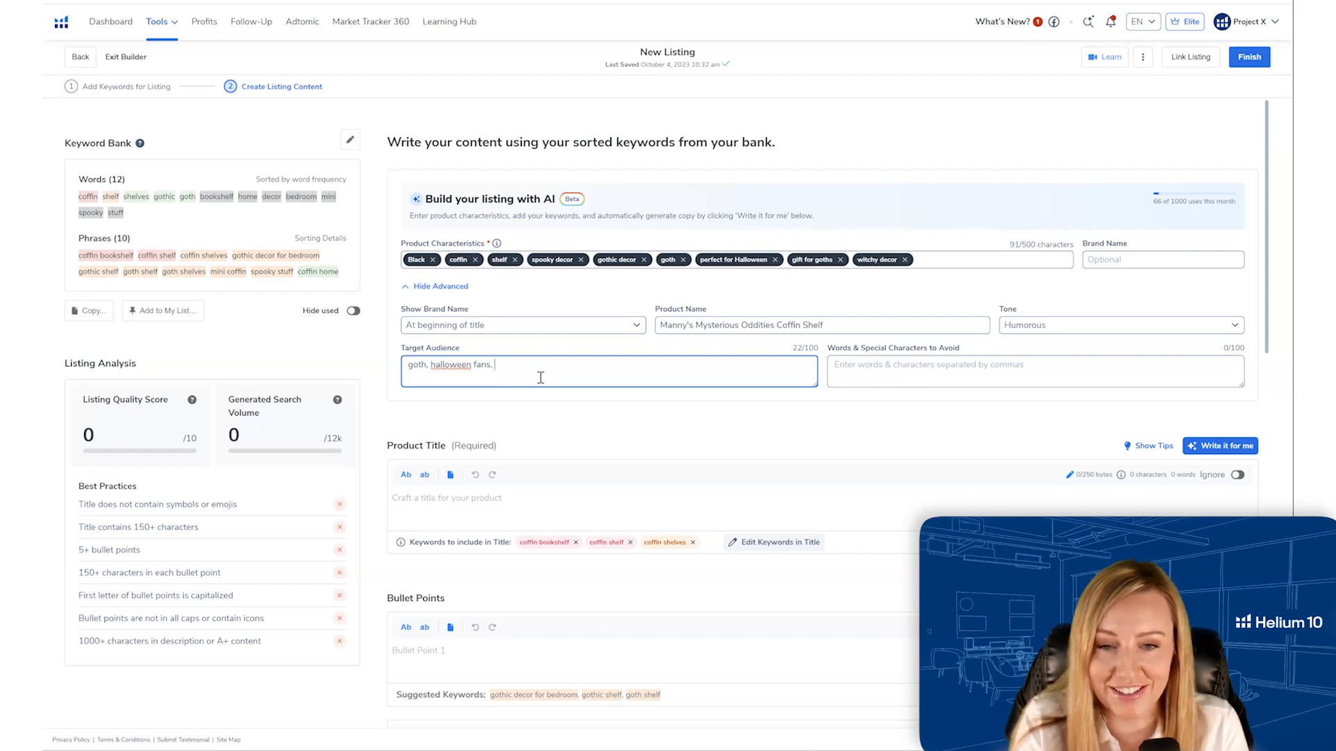
- Finish the target audience entry as "goth, halloween fans" without a trailing comma
text(oky)
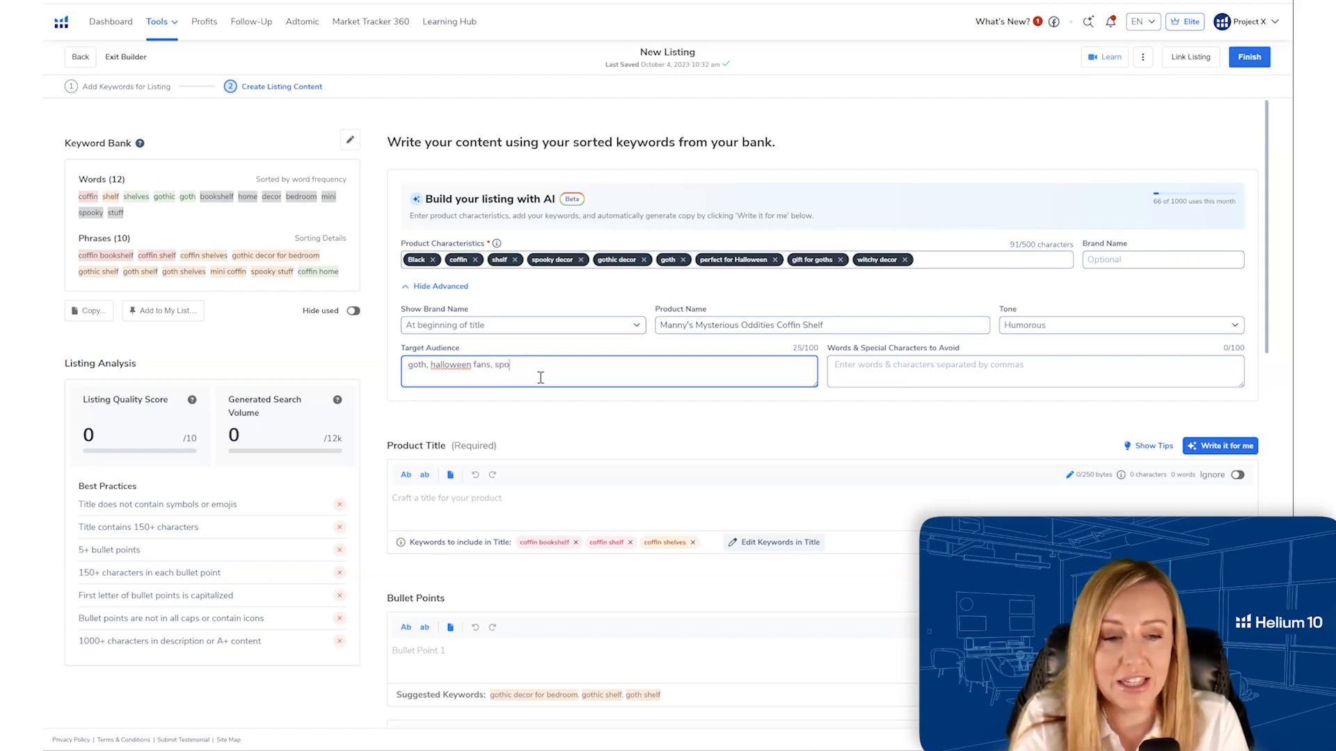
key(BackSpace)
key(BackSpace)
key(BackSpace)
key(BackSpace)
key(BackSpace)
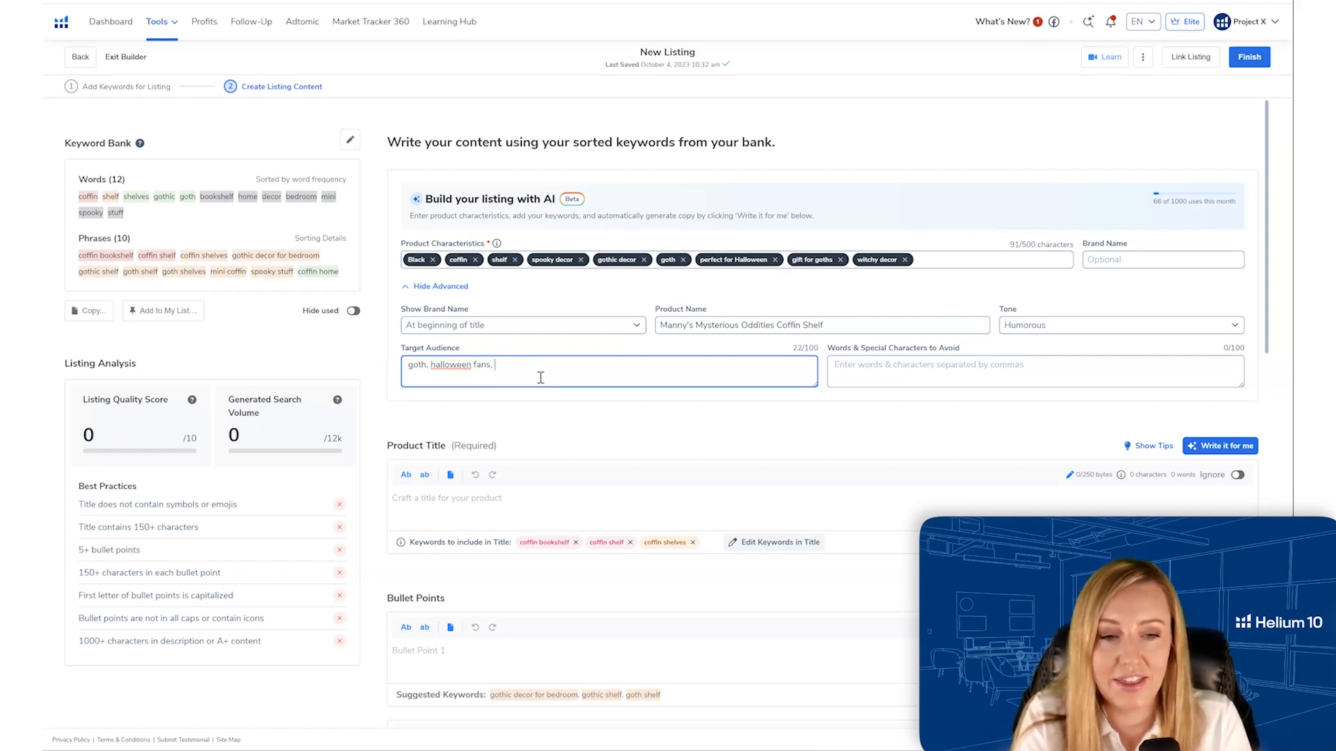
click(971, 375)
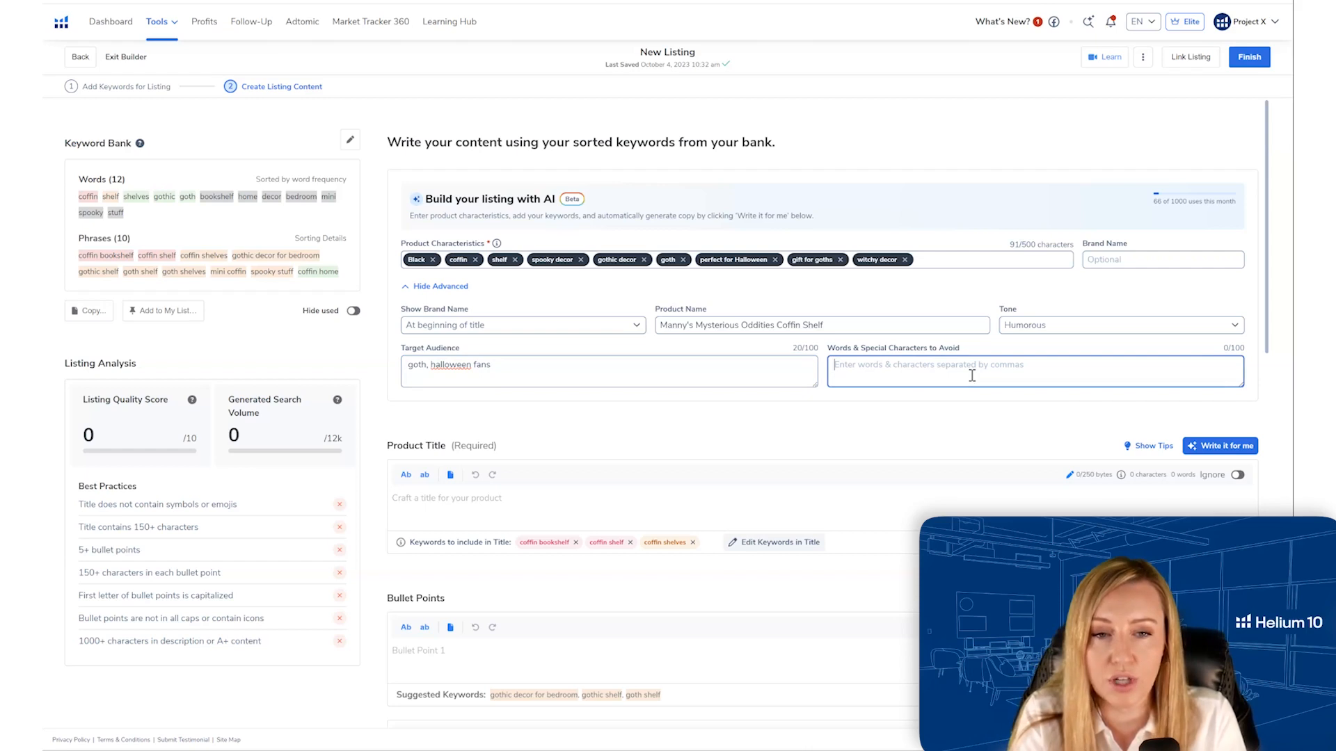
- Add "wooden" to the product characteristics and enter "plastic" as a word to avoid
click(978, 260)
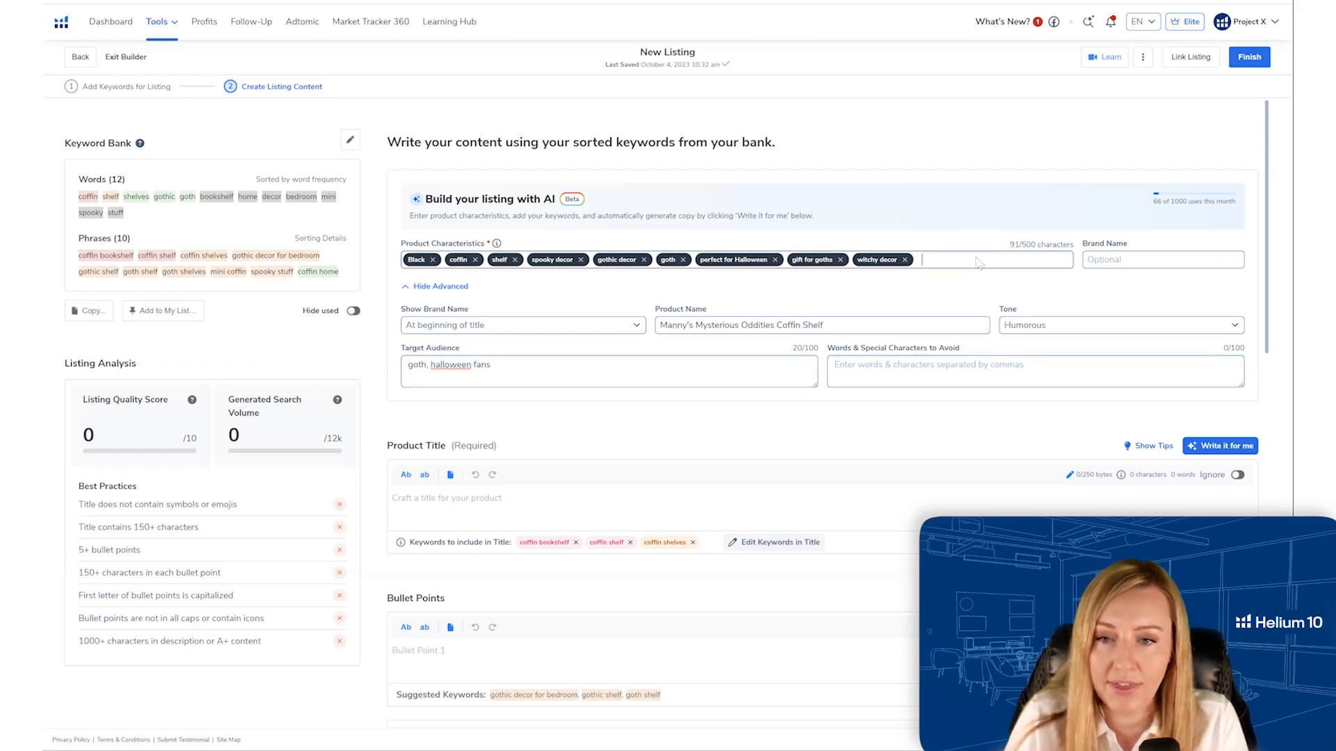
text(wooden)
key(Return)
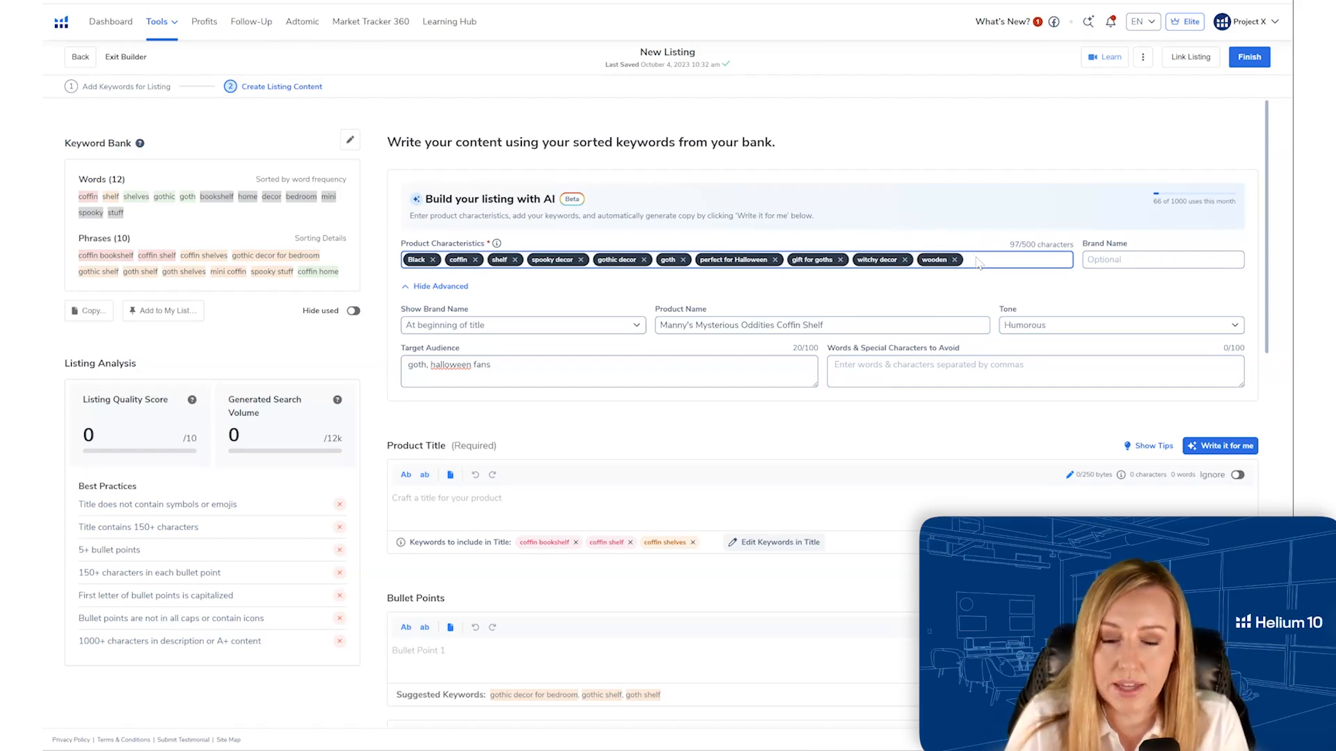
click(914, 371)
text(plastic)
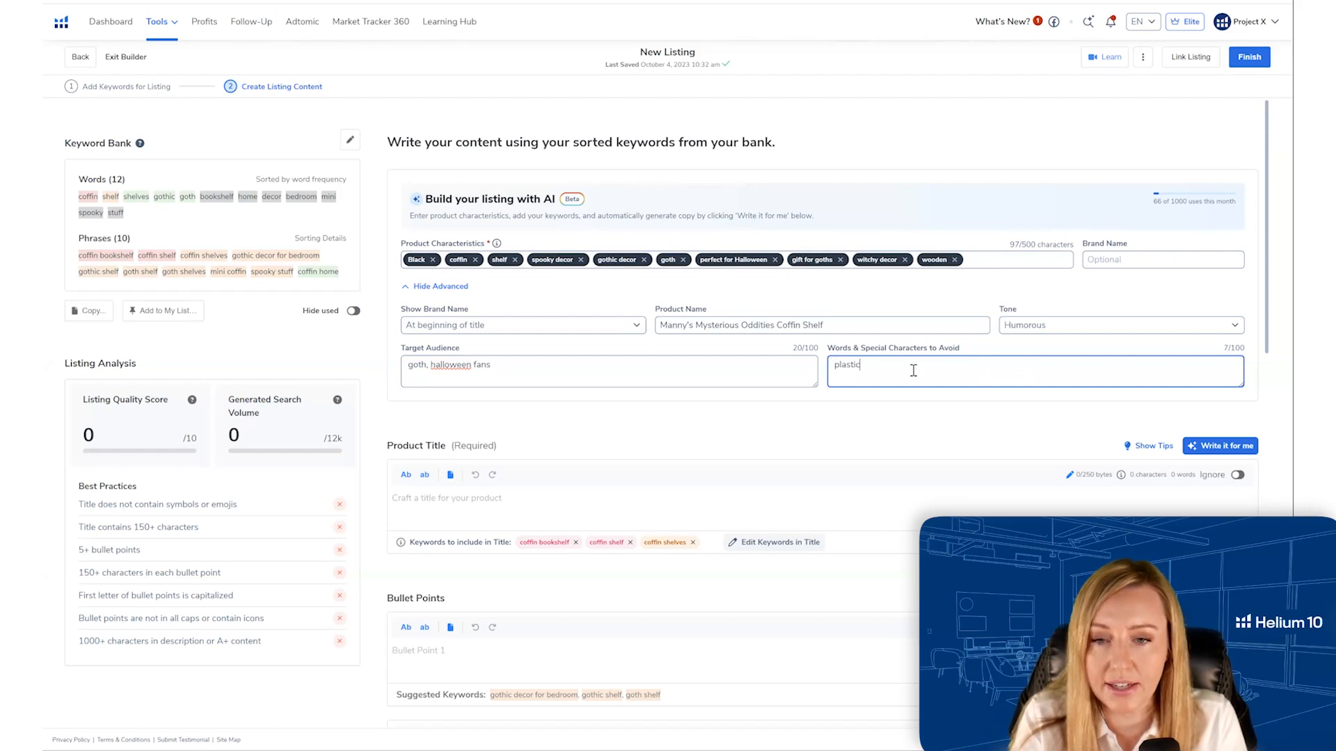
click(967, 258)
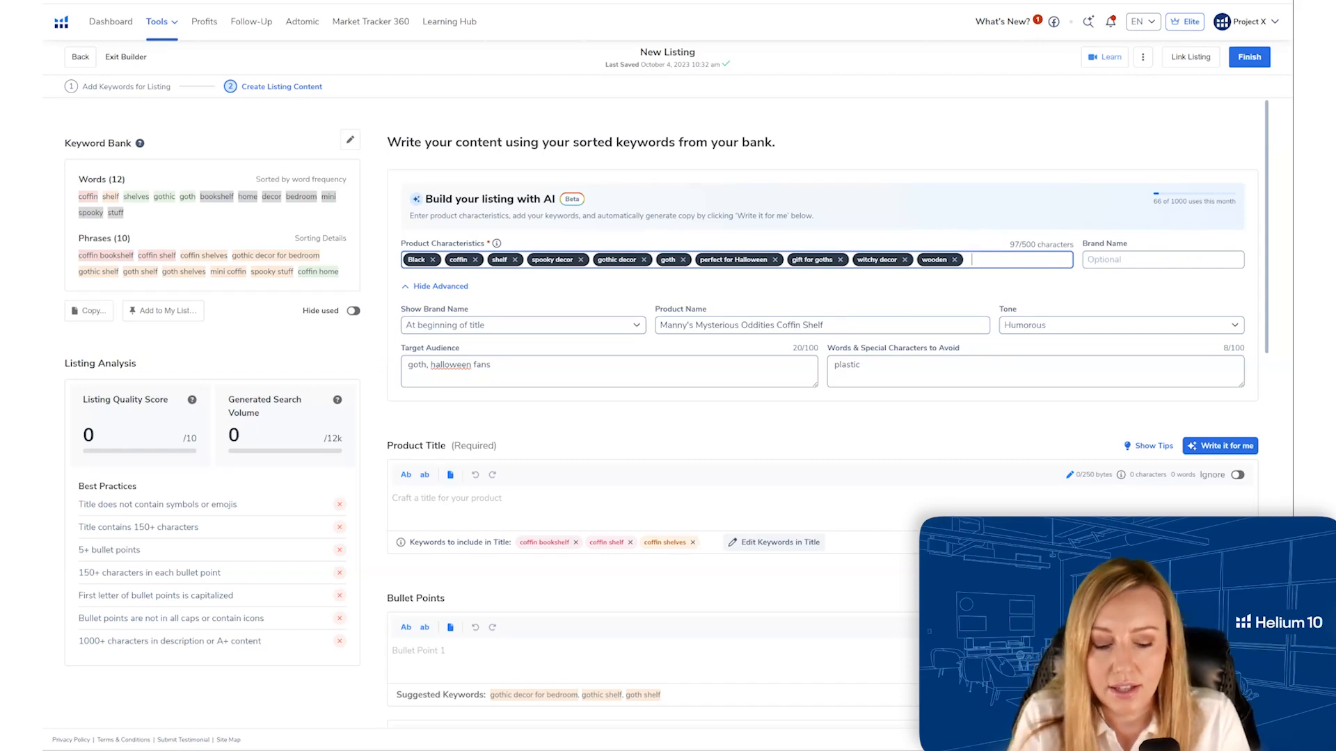
text(storey)
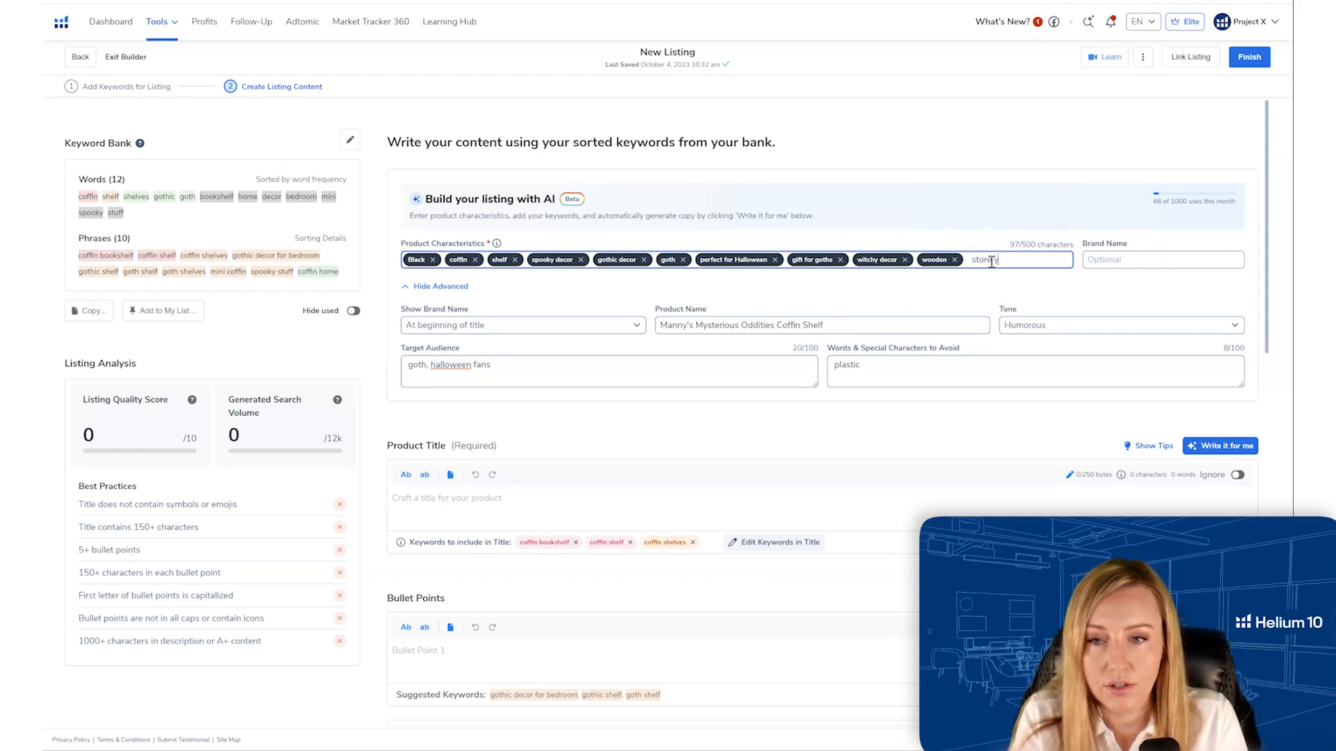
key(BackSpace)
key(BackSpace)
key(BackSpace)
key(BackSpace)
key(BackSpace)
key(BackSpace)
key(BackSpace)
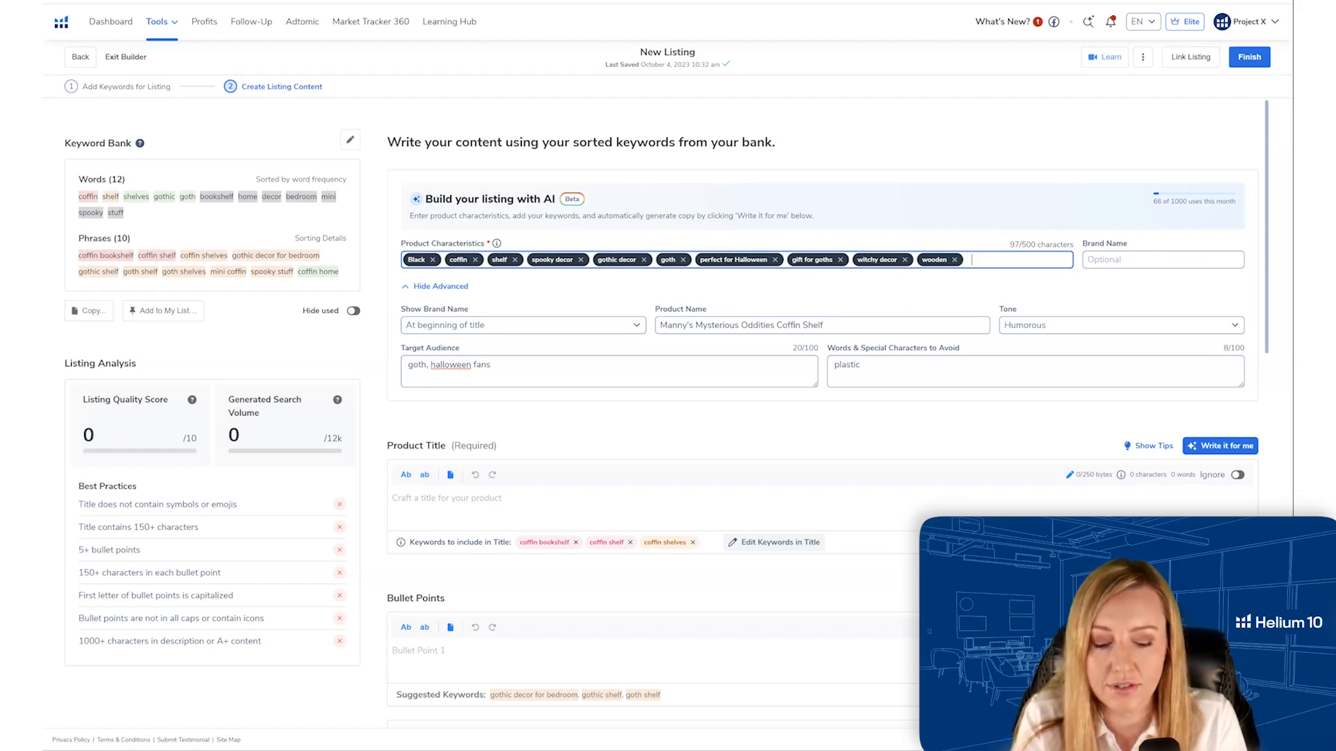
- Add "display your crystals" to the product characteristics
text(di)
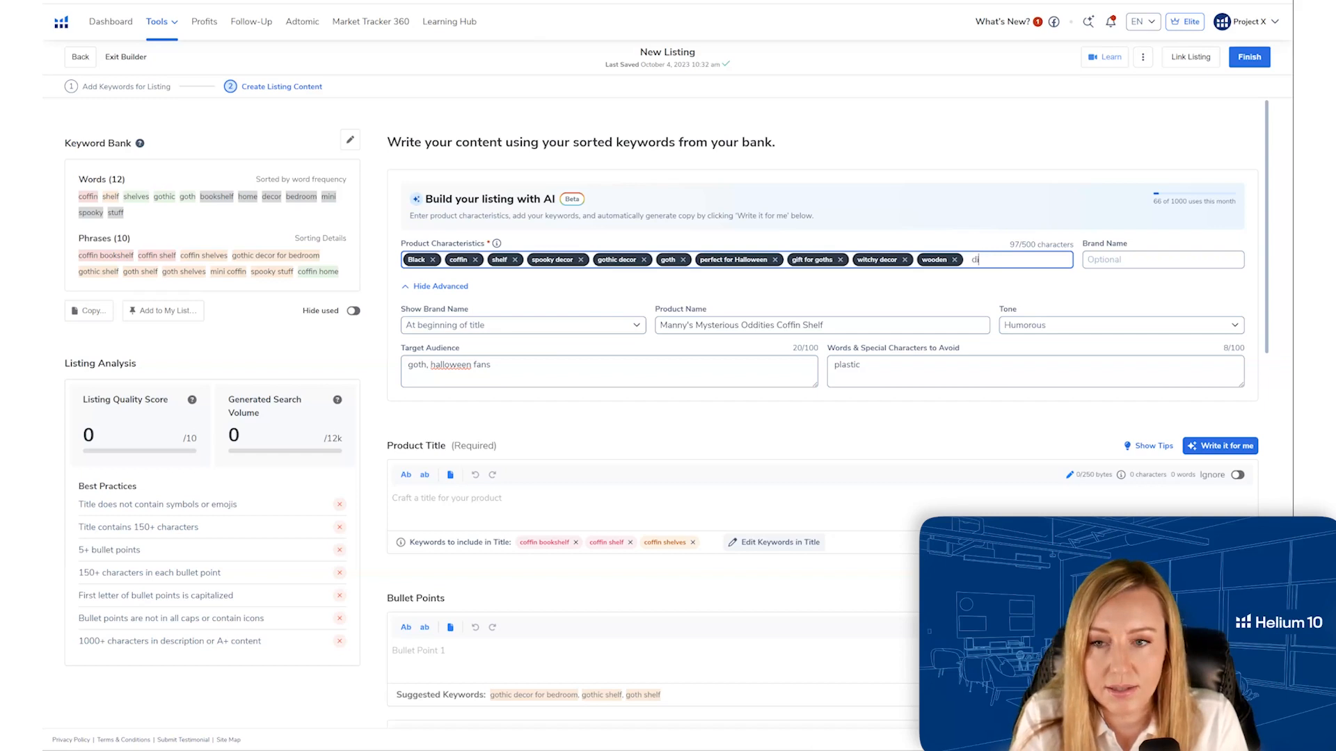
text(splay your crystals)
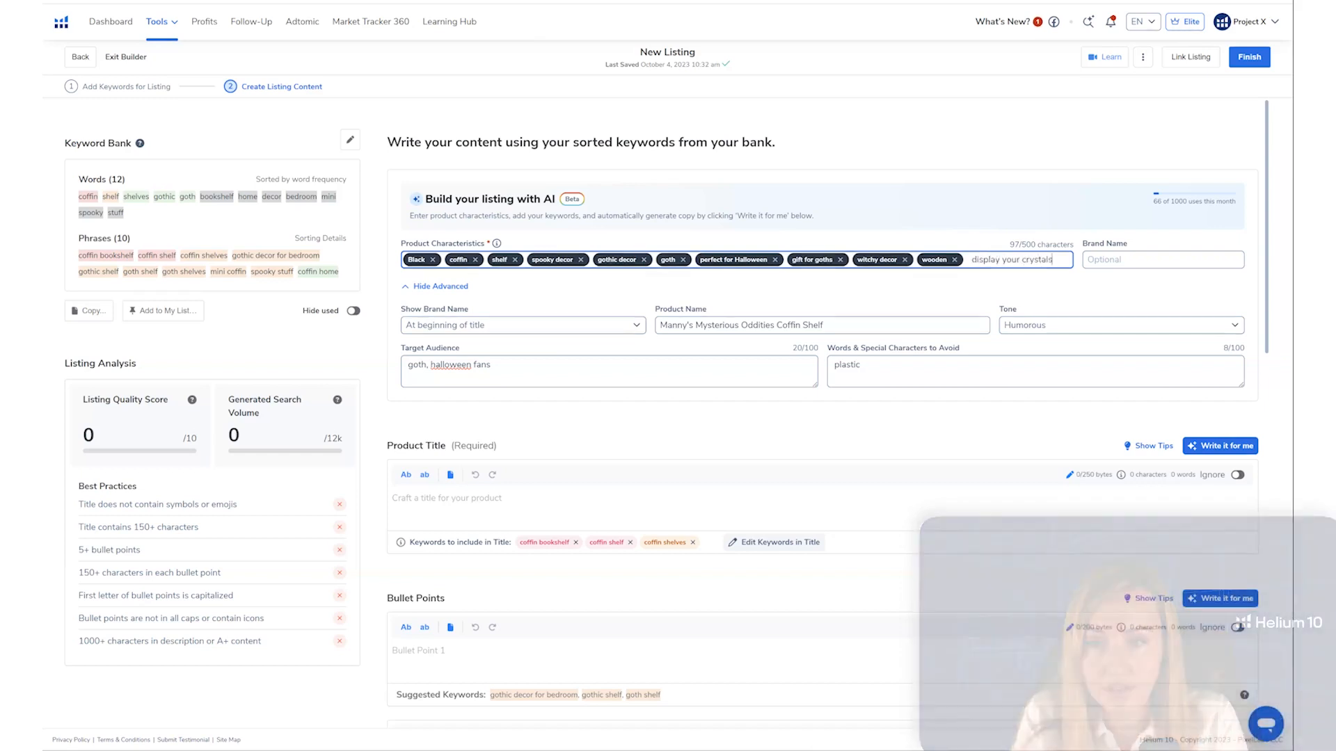
key(Return)
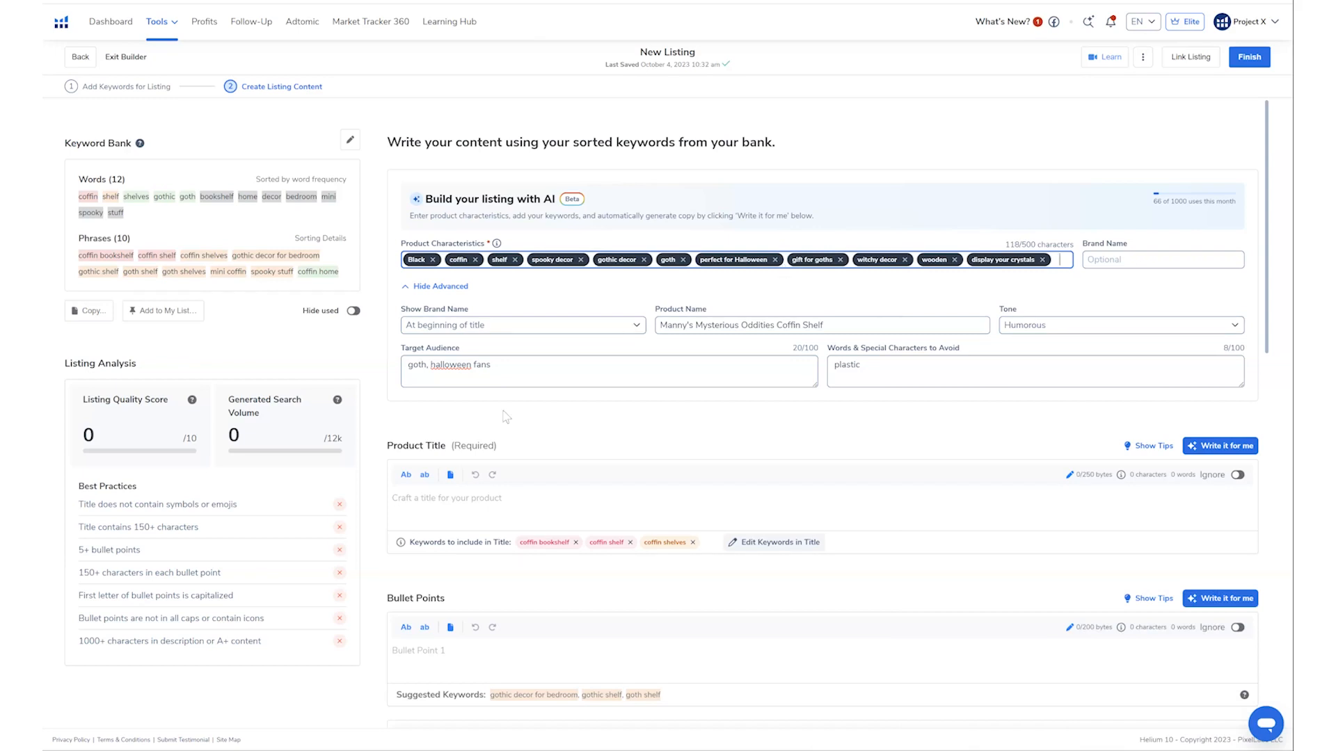
double_click(462, 366)
right_click(462, 372)
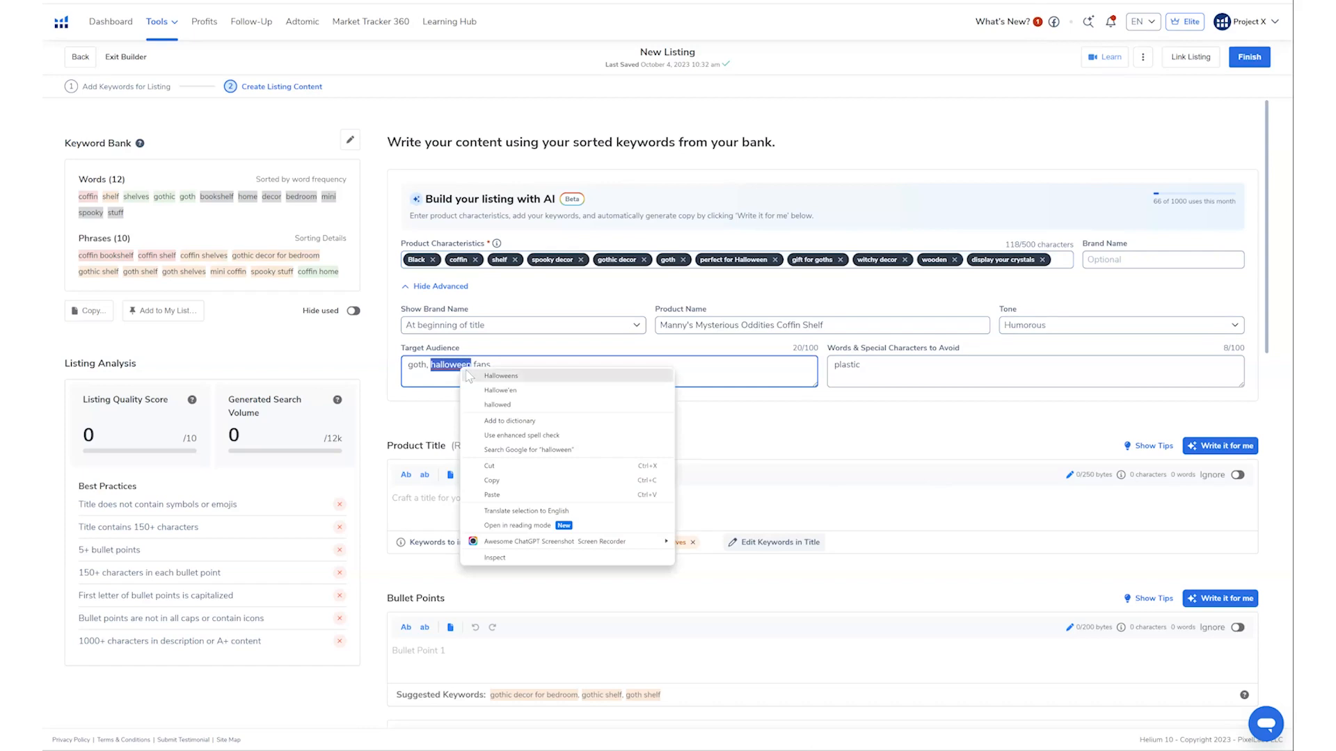
click(451, 373)
click(727, 382)
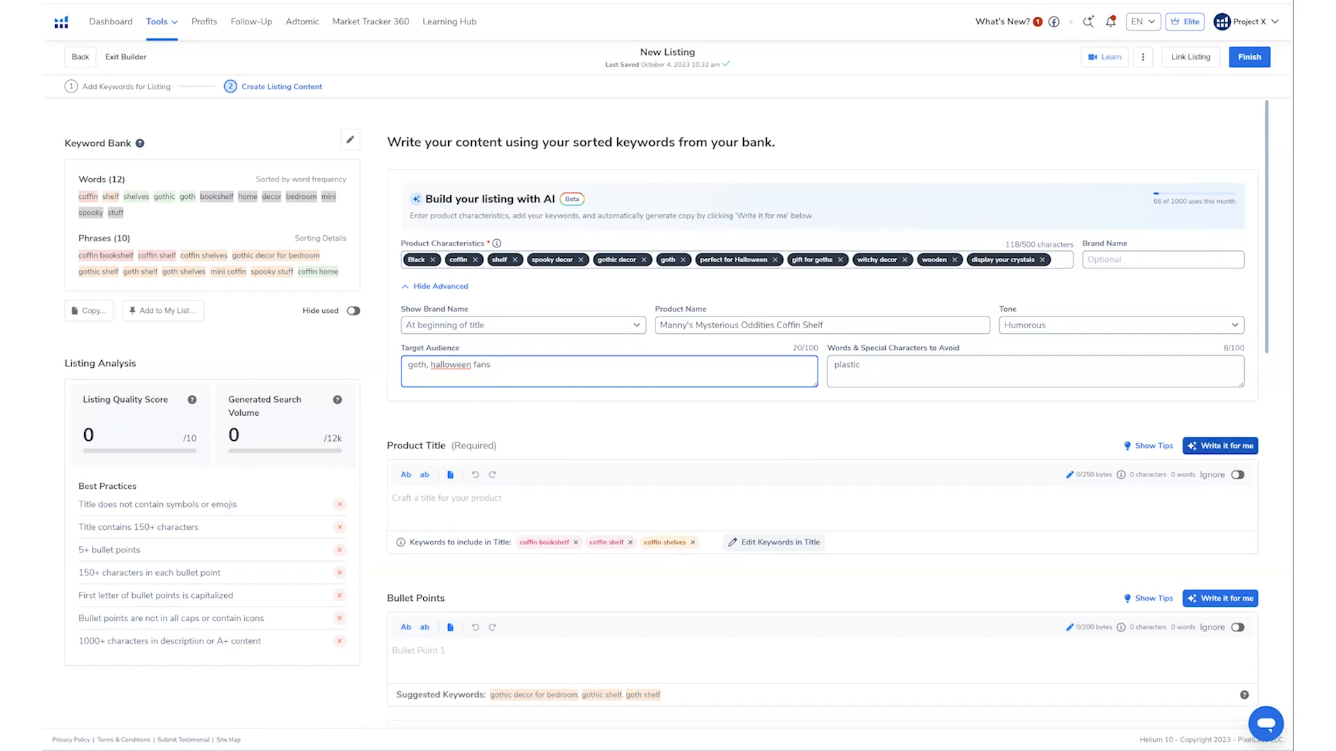
- Generate the product title with AI and use the suggested title in the listing
click(1220, 446)
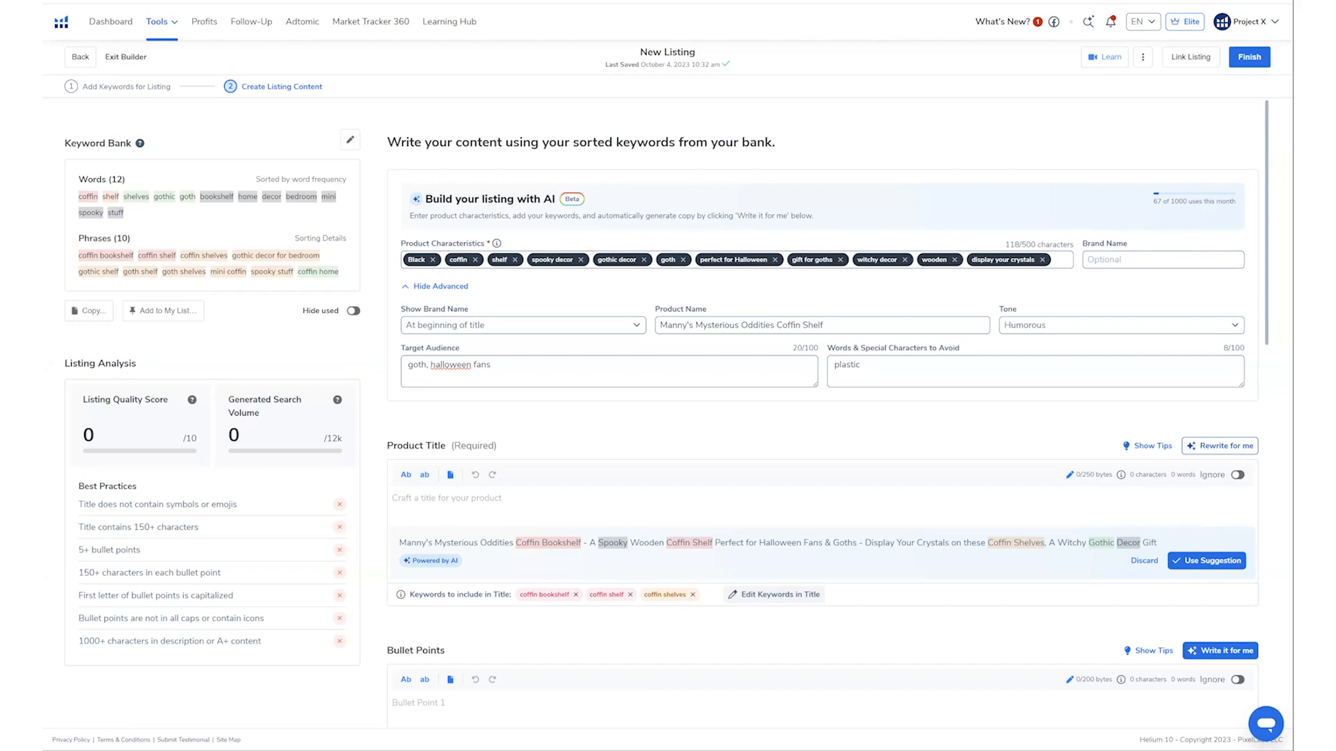
scroll(822, 417, down, 2)
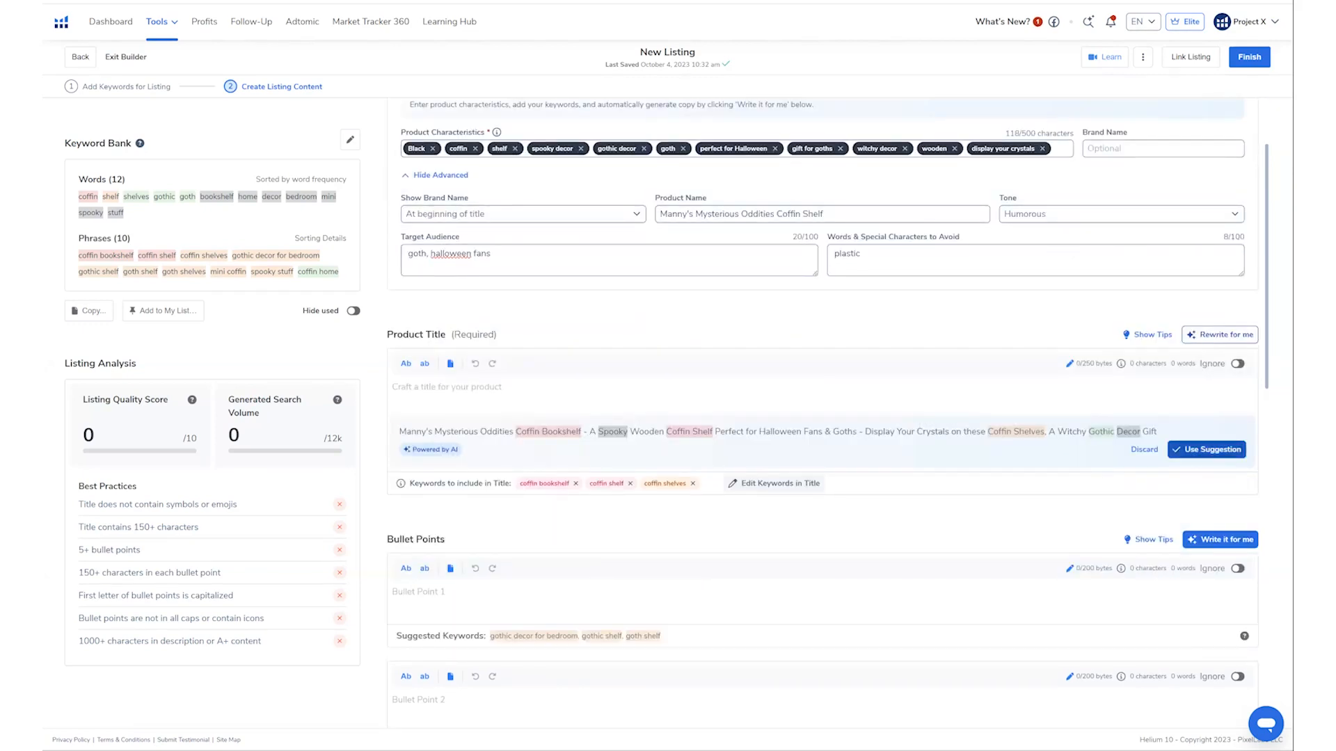
click(1207, 449)
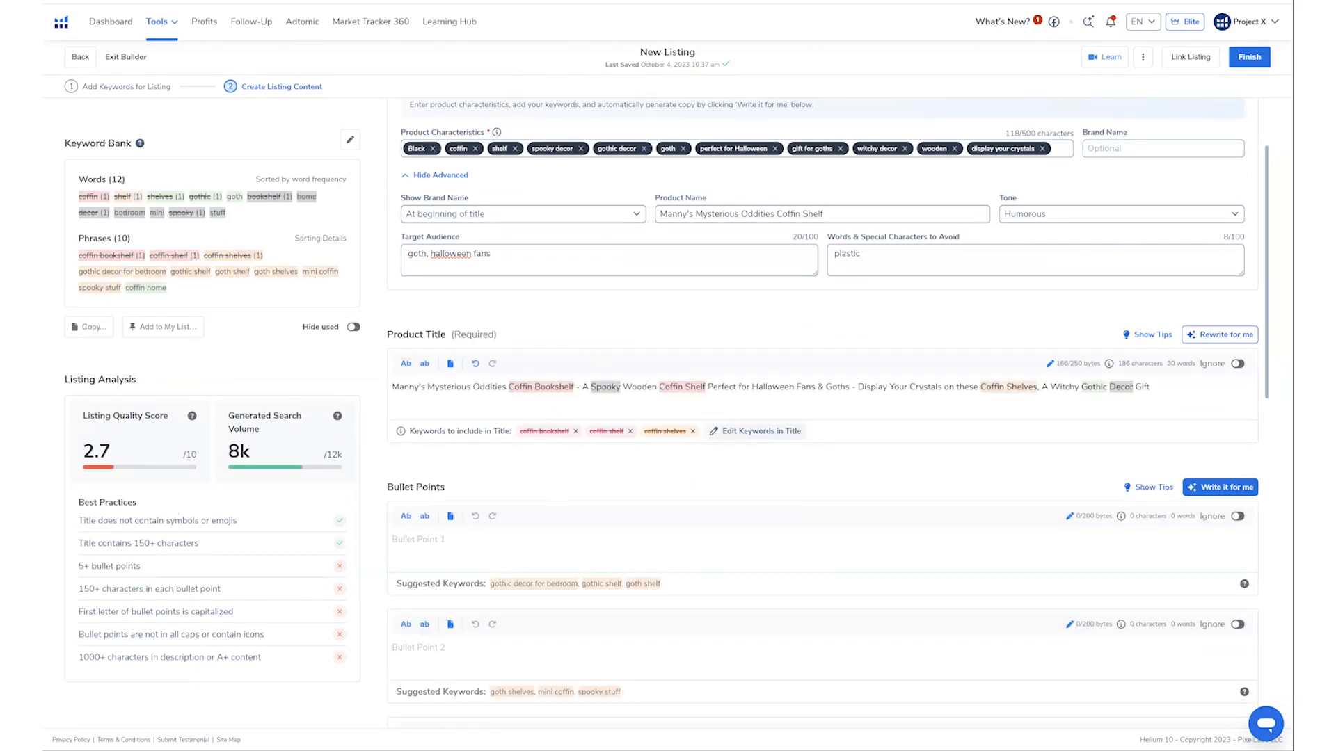
- Generate a rewritten product title with AI and discard that suggestion
click(1219, 334)
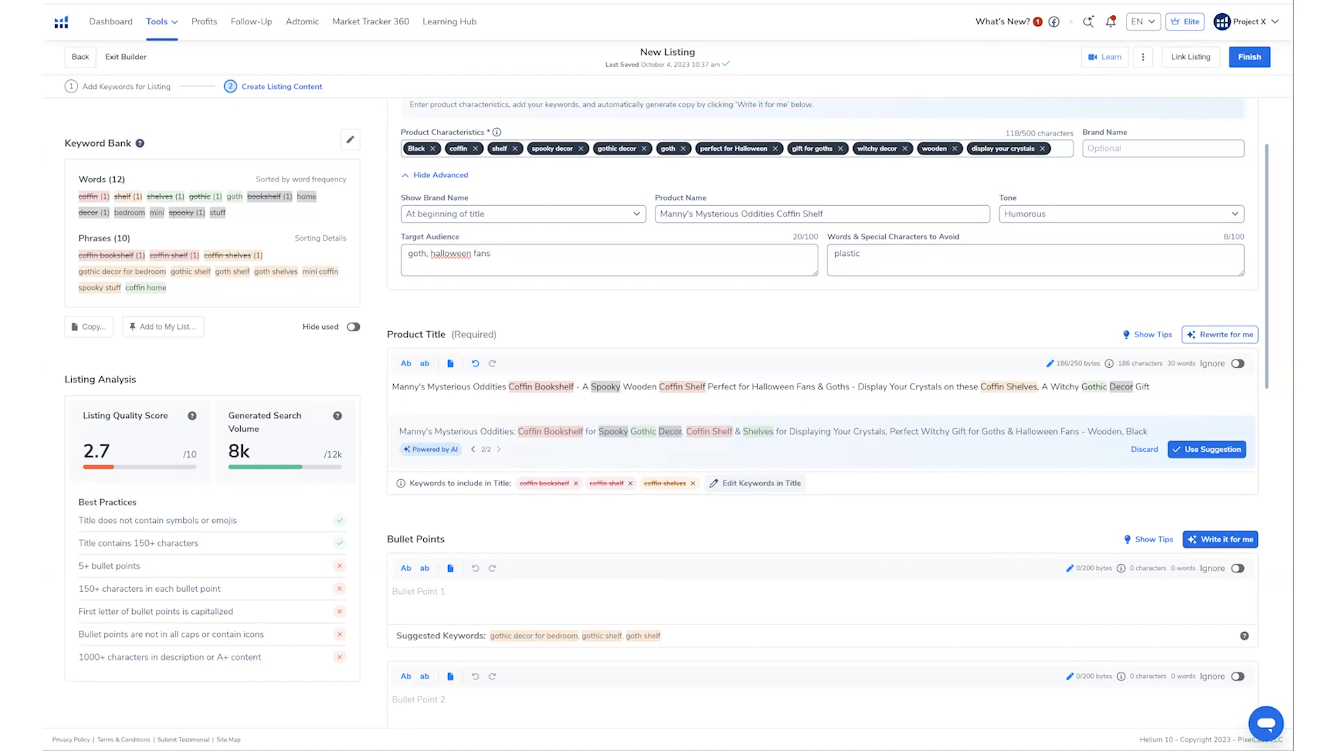
click(1144, 449)
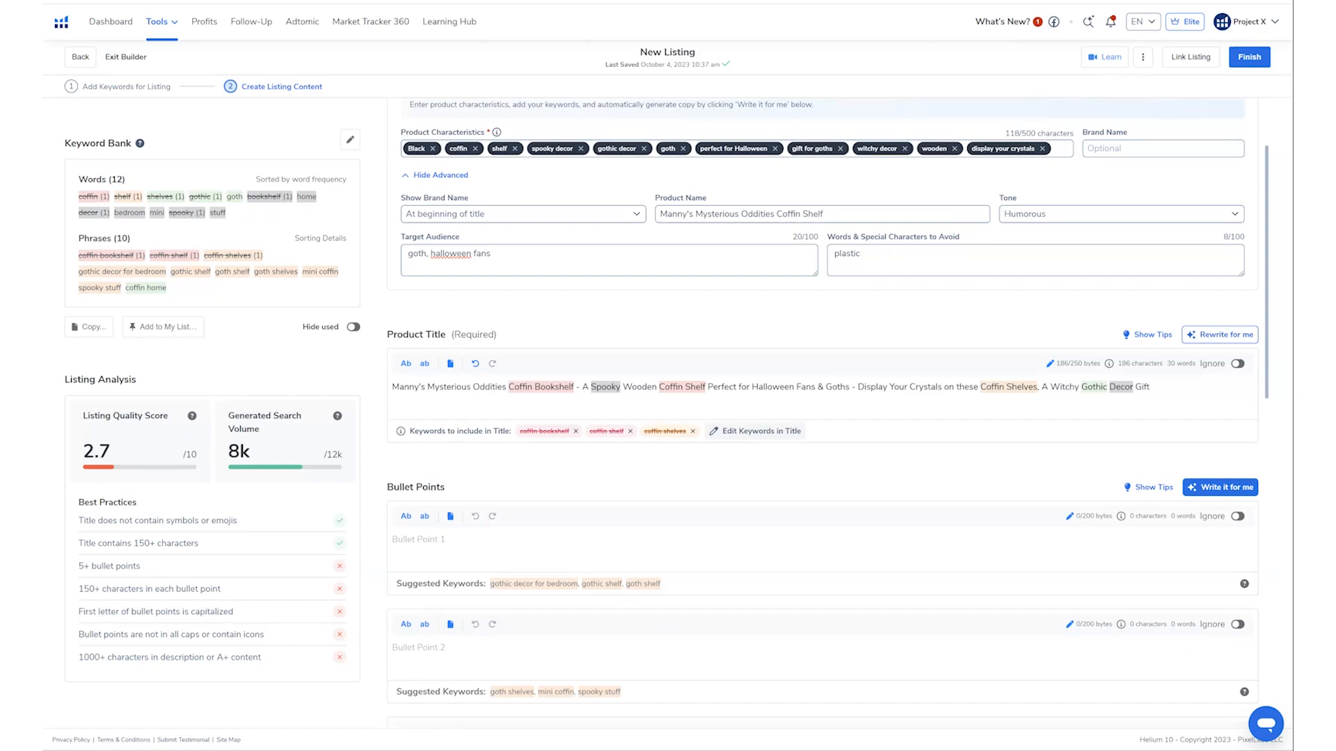
- Generate the listing's bullet points with AI and use the suggestion for bullet point 1
scroll(821, 418, down, 3)
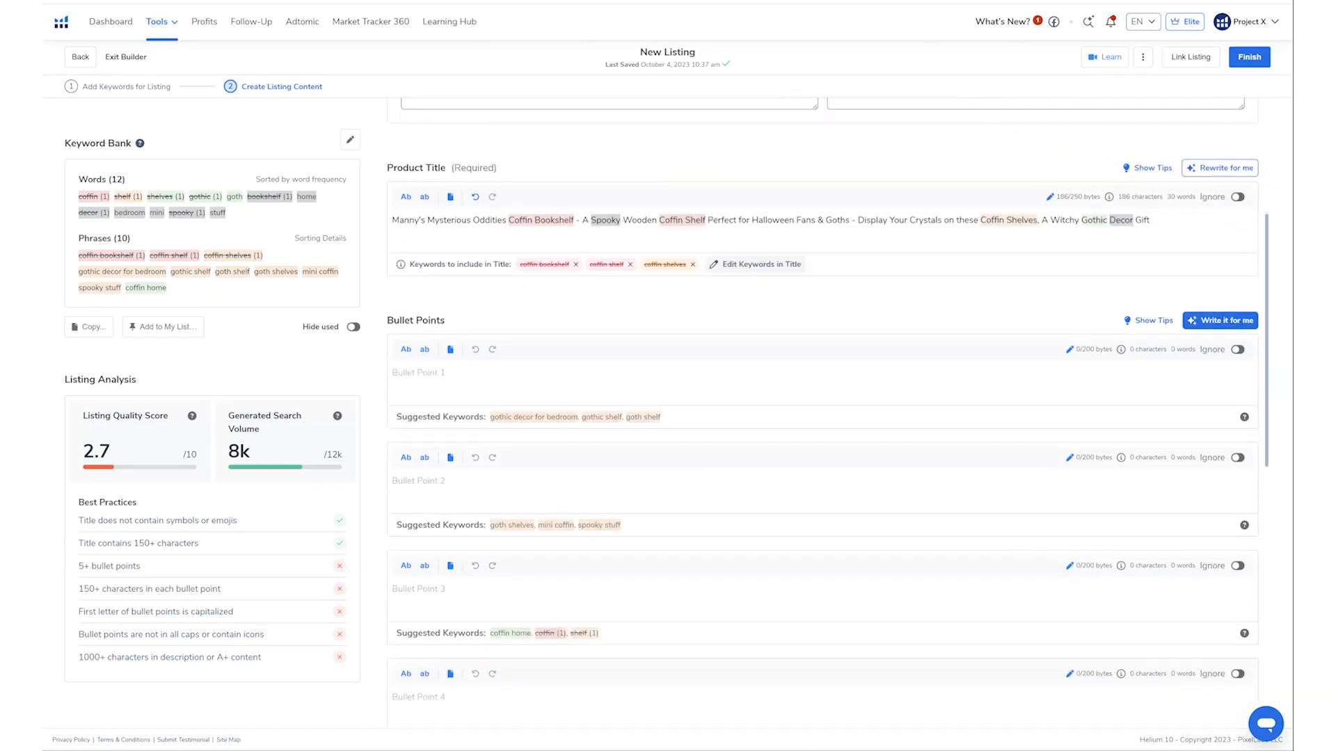
click(1220, 320)
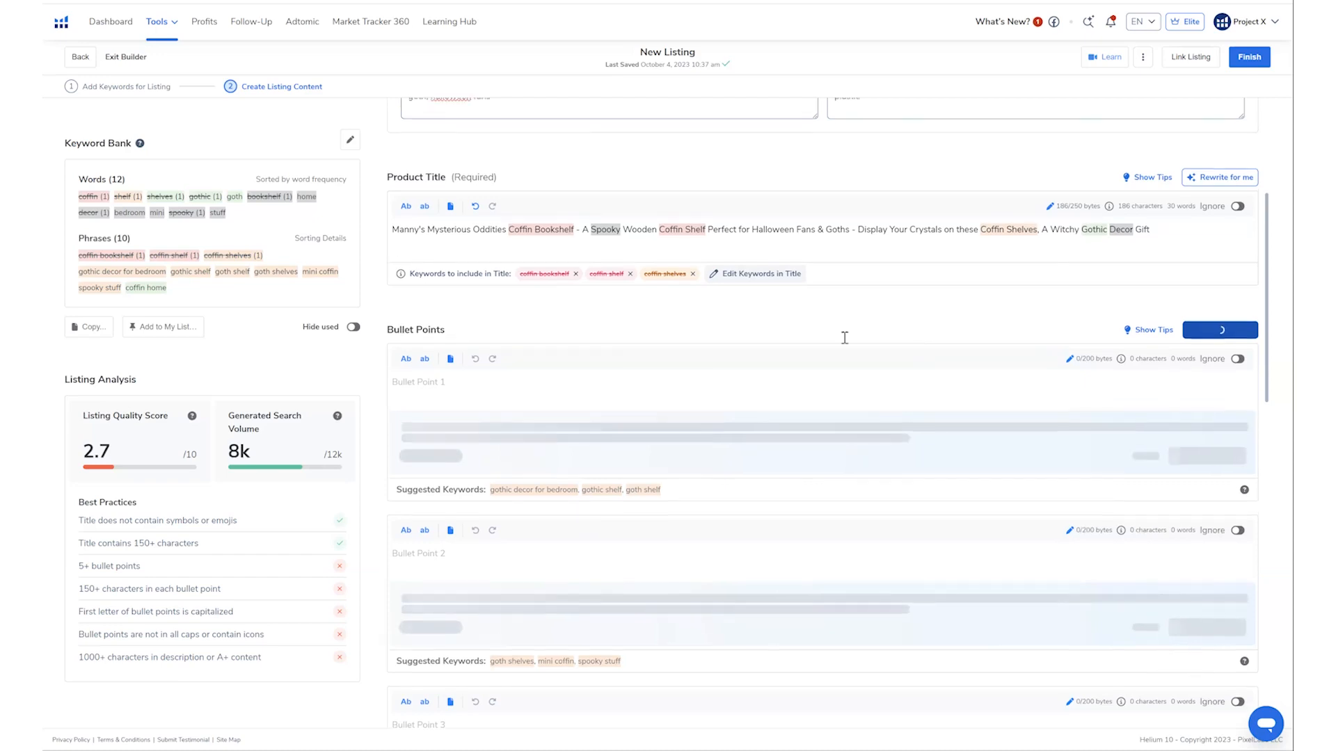
scroll(844, 337, up, 3)
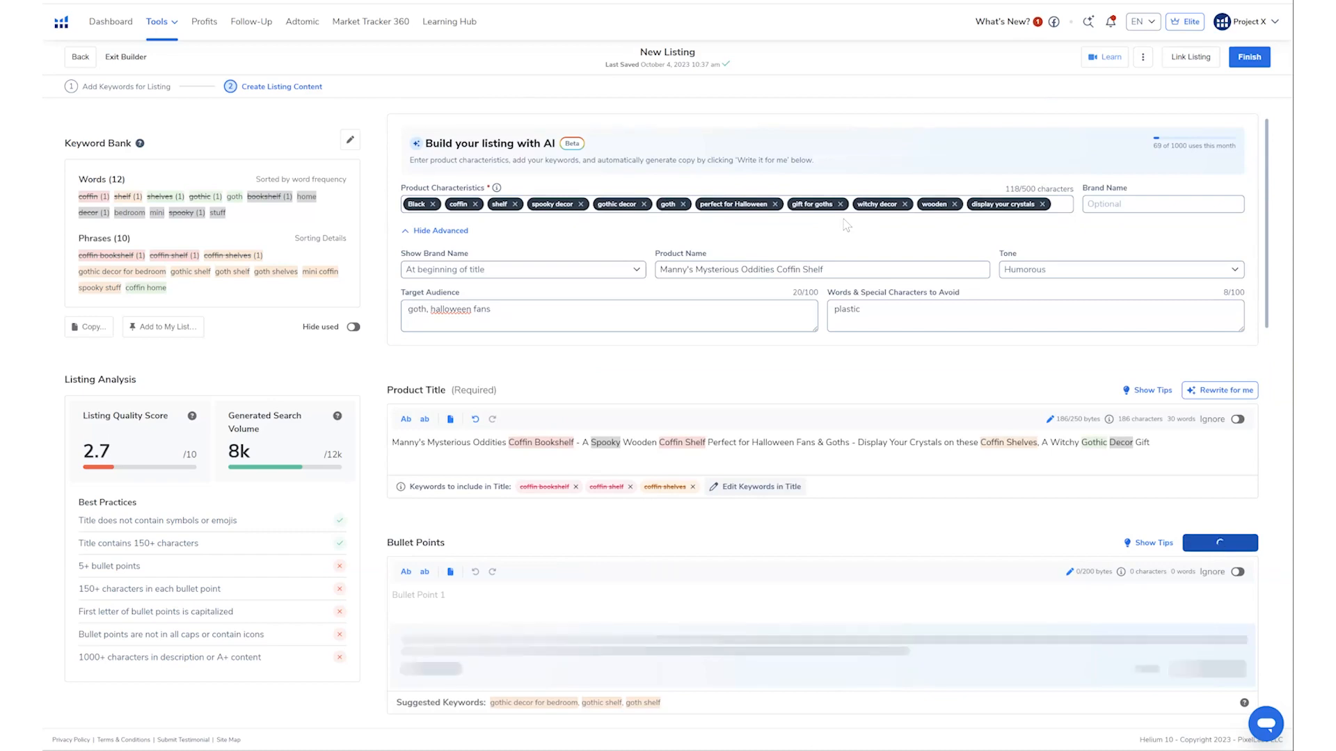
scroll(853, 242, down, 4)
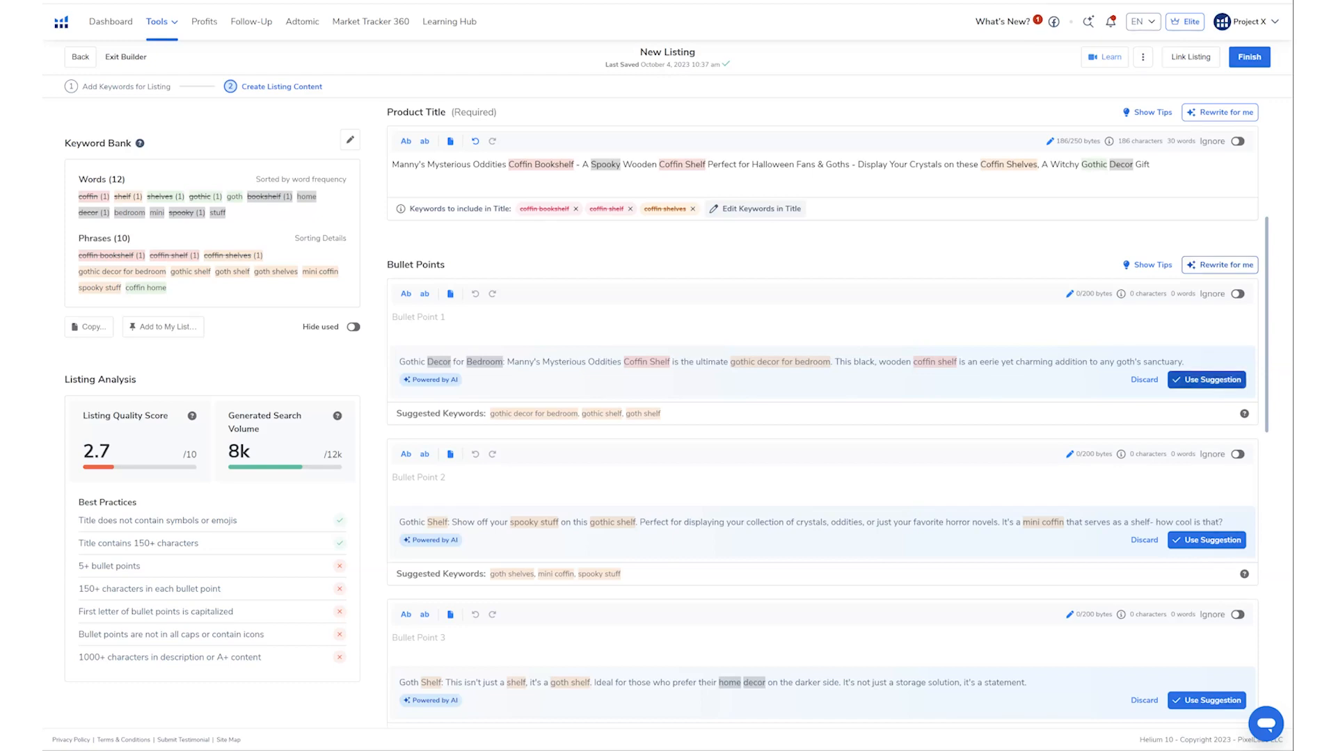
click(1206, 380)
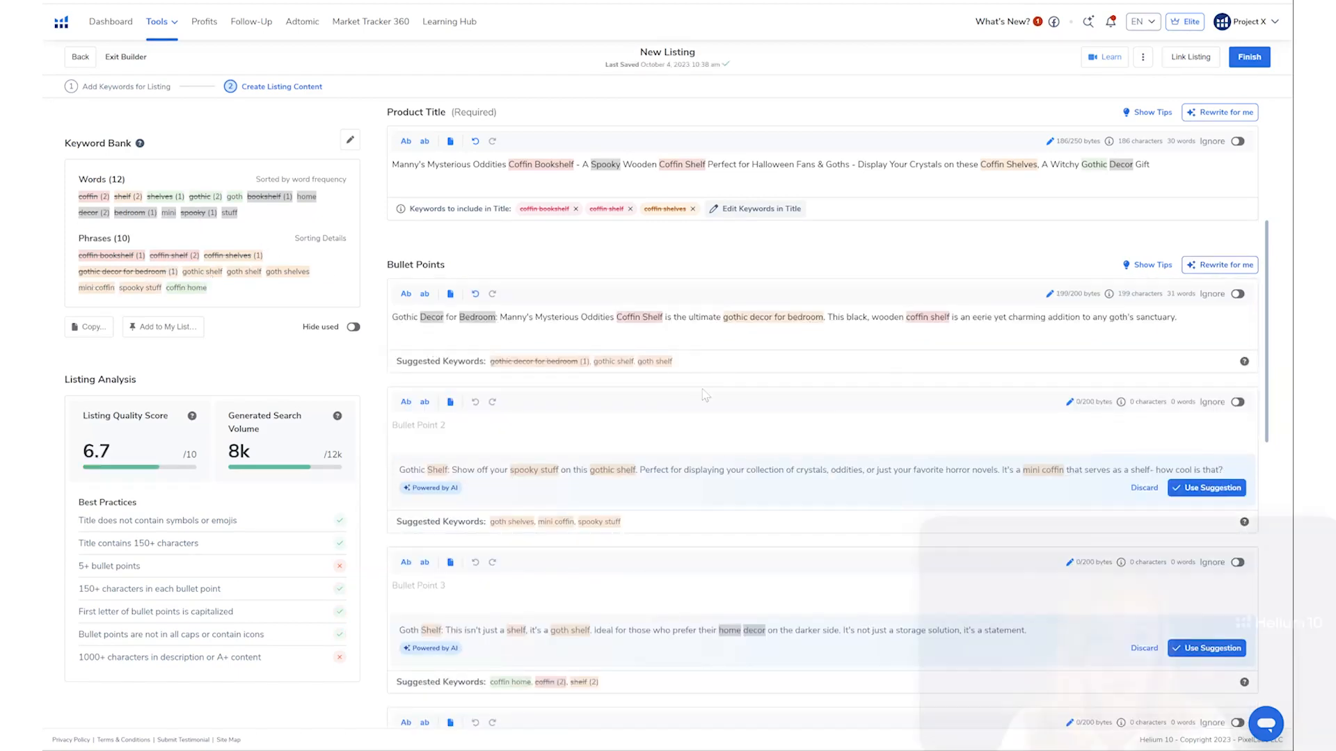
- Use the AI suggestions for bullet points 2 through 5
scroll(445, 418, down, 1)
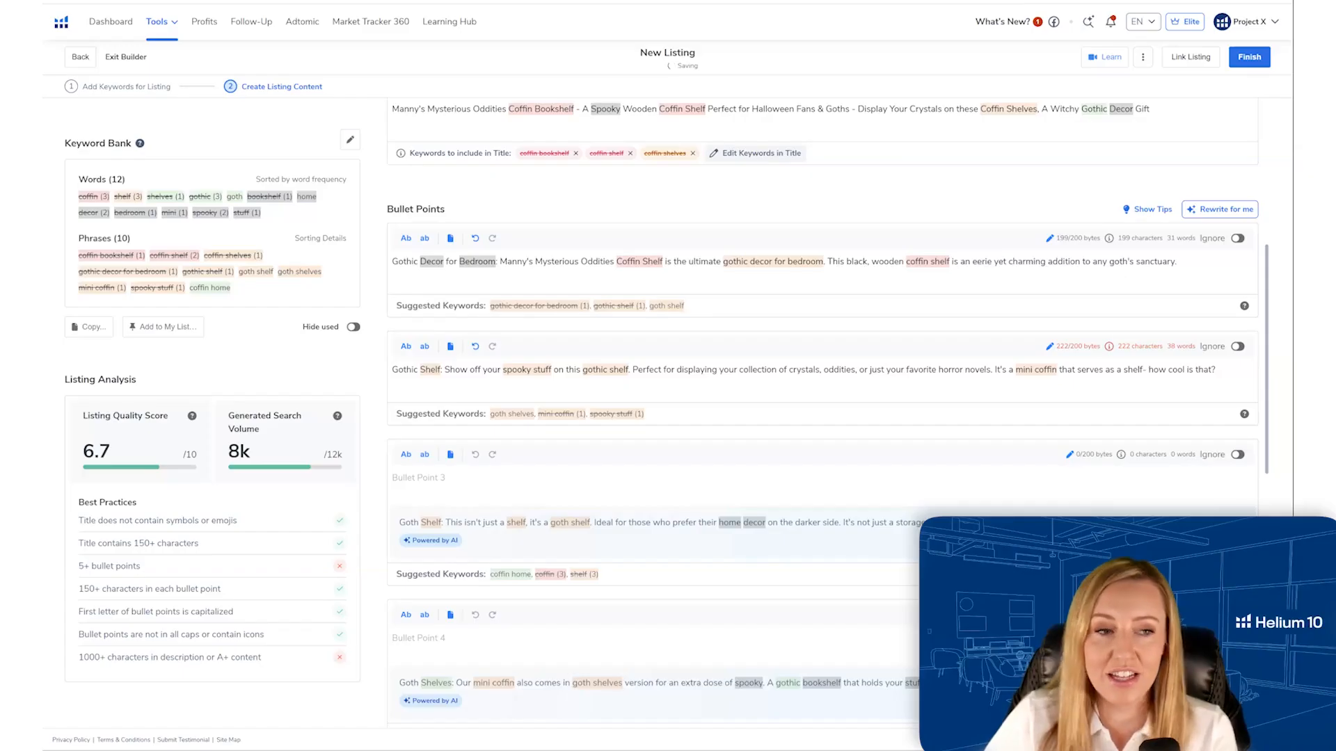
scroll(640, 420, down, 1)
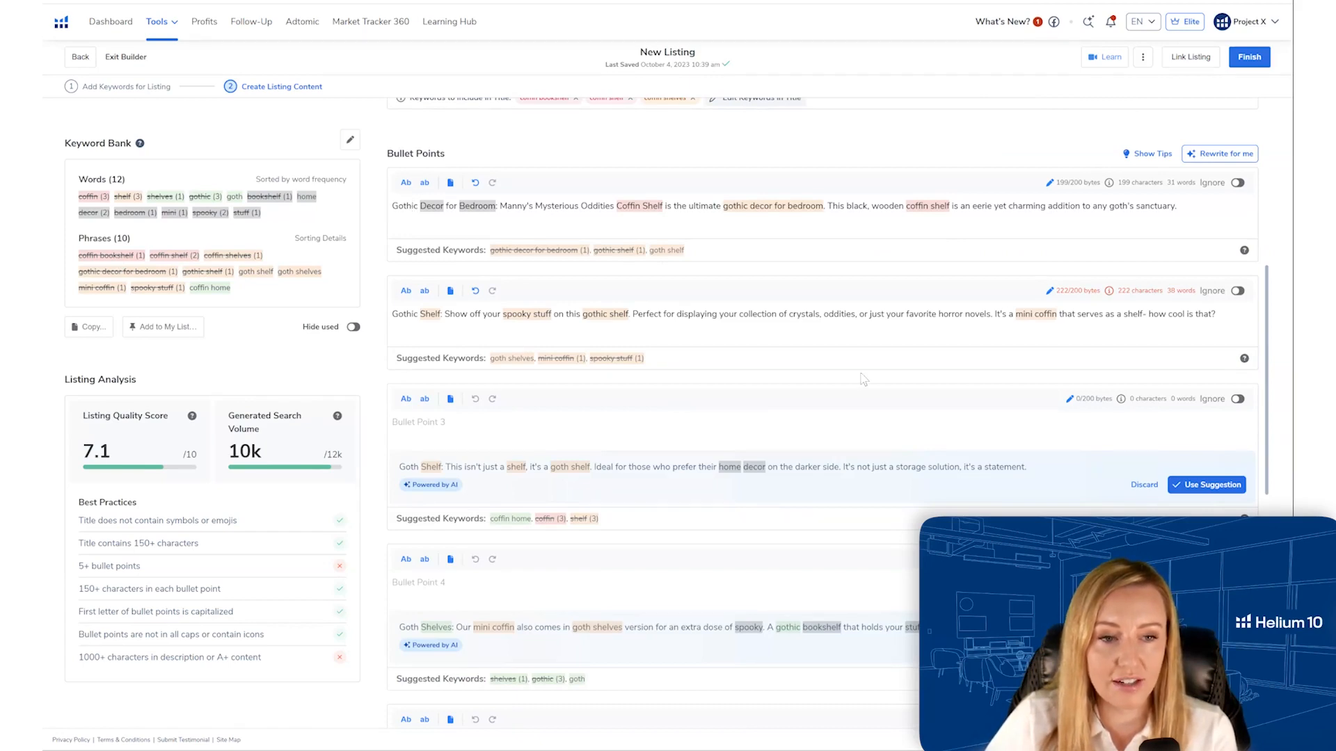
scroll(644, 427, down, 1)
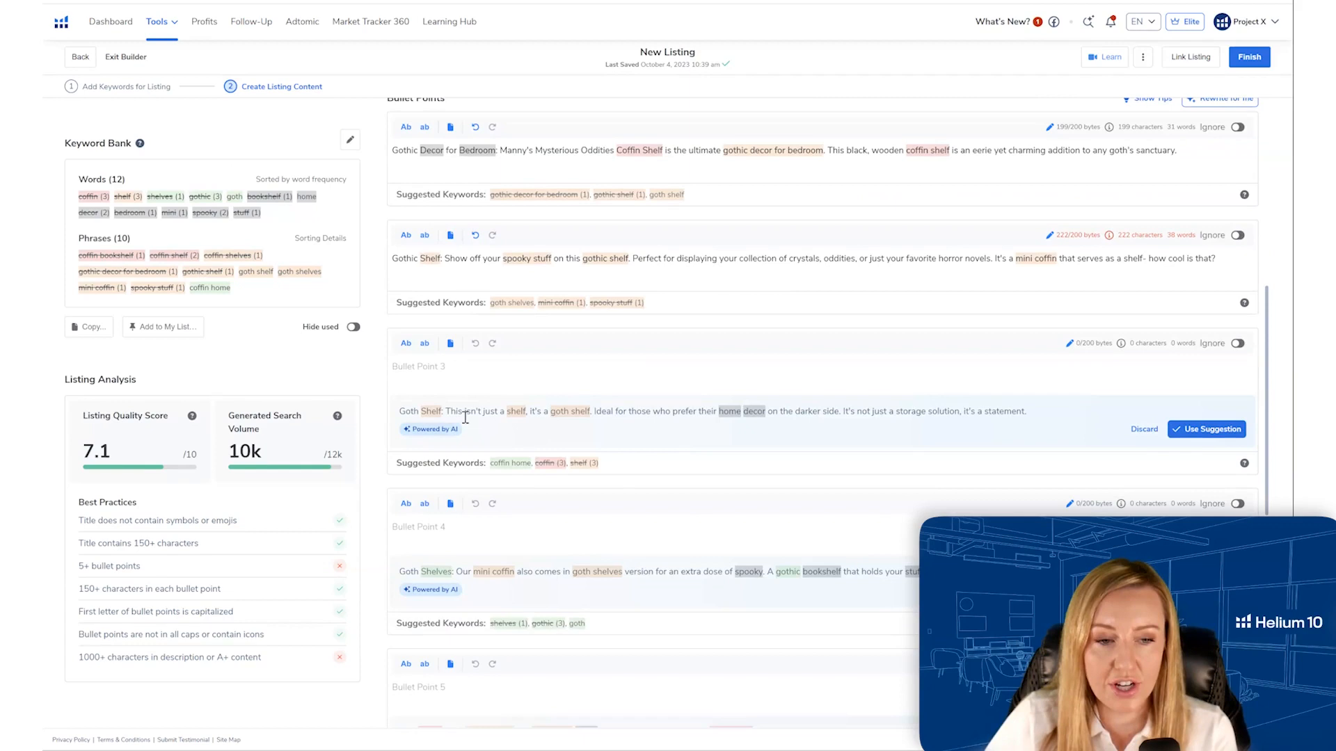
click(1207, 429)
click(1206, 538)
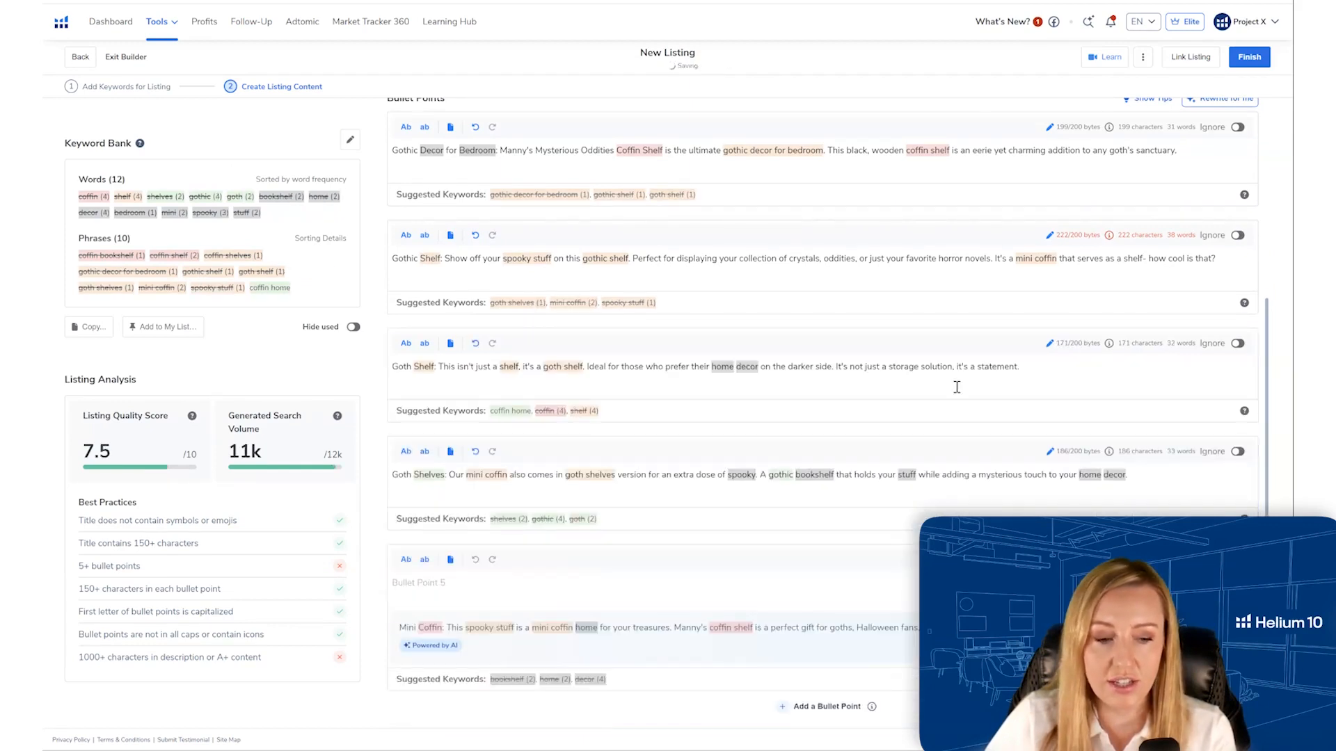
scroll(956, 386, down, 2)
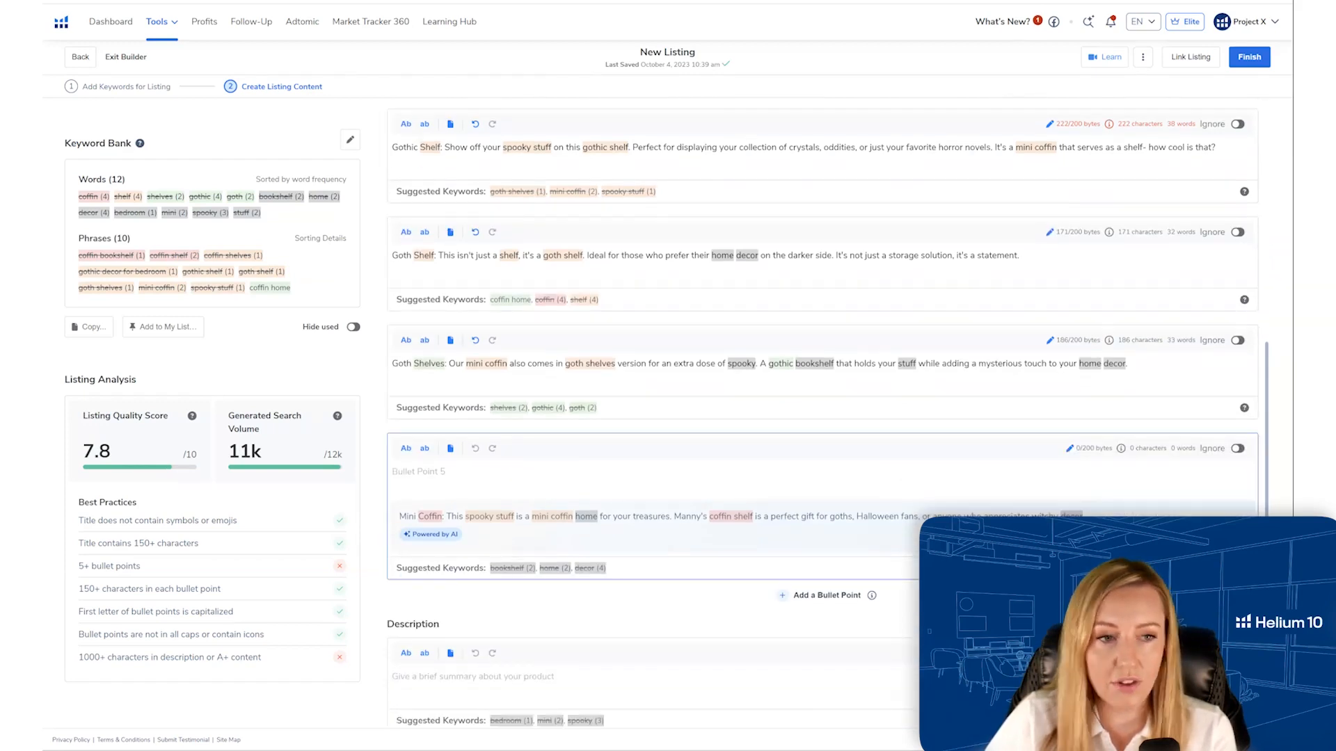
click(1206, 535)
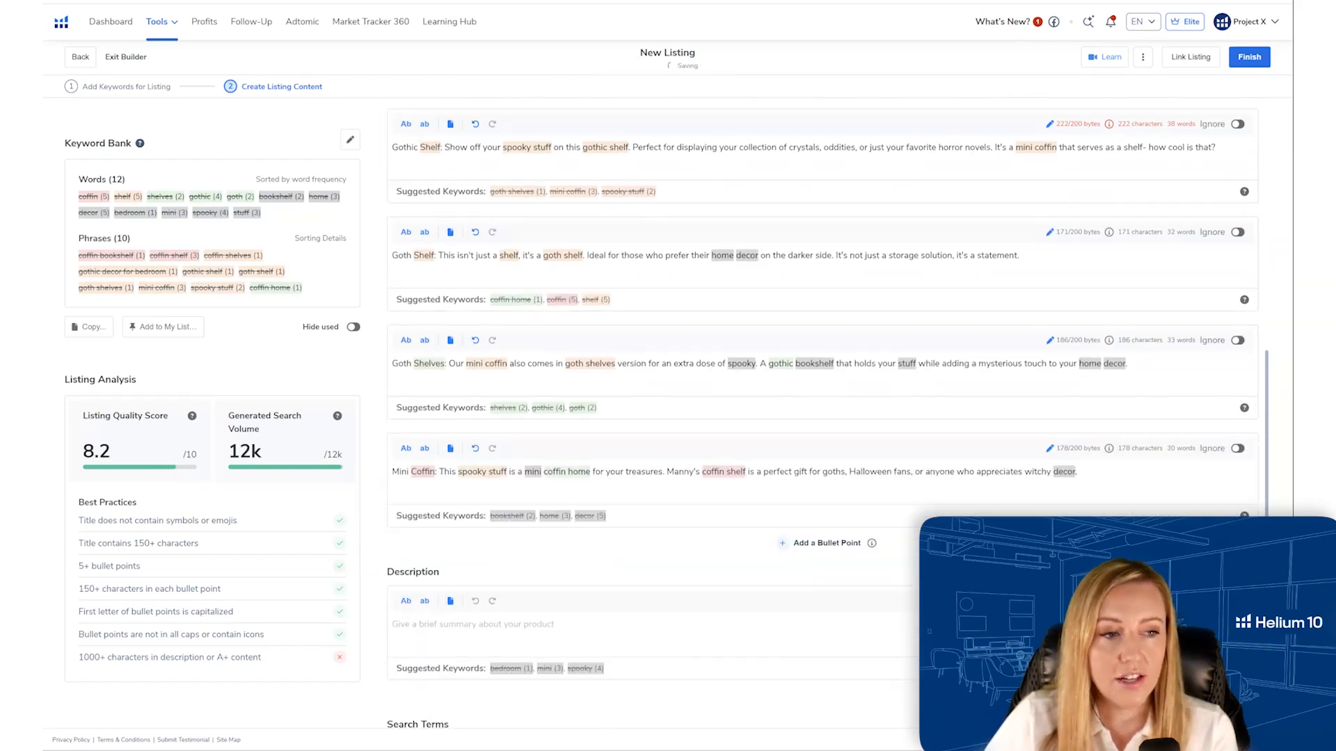
- Generate the product description with AI
scroll(921, 439, down, 3)
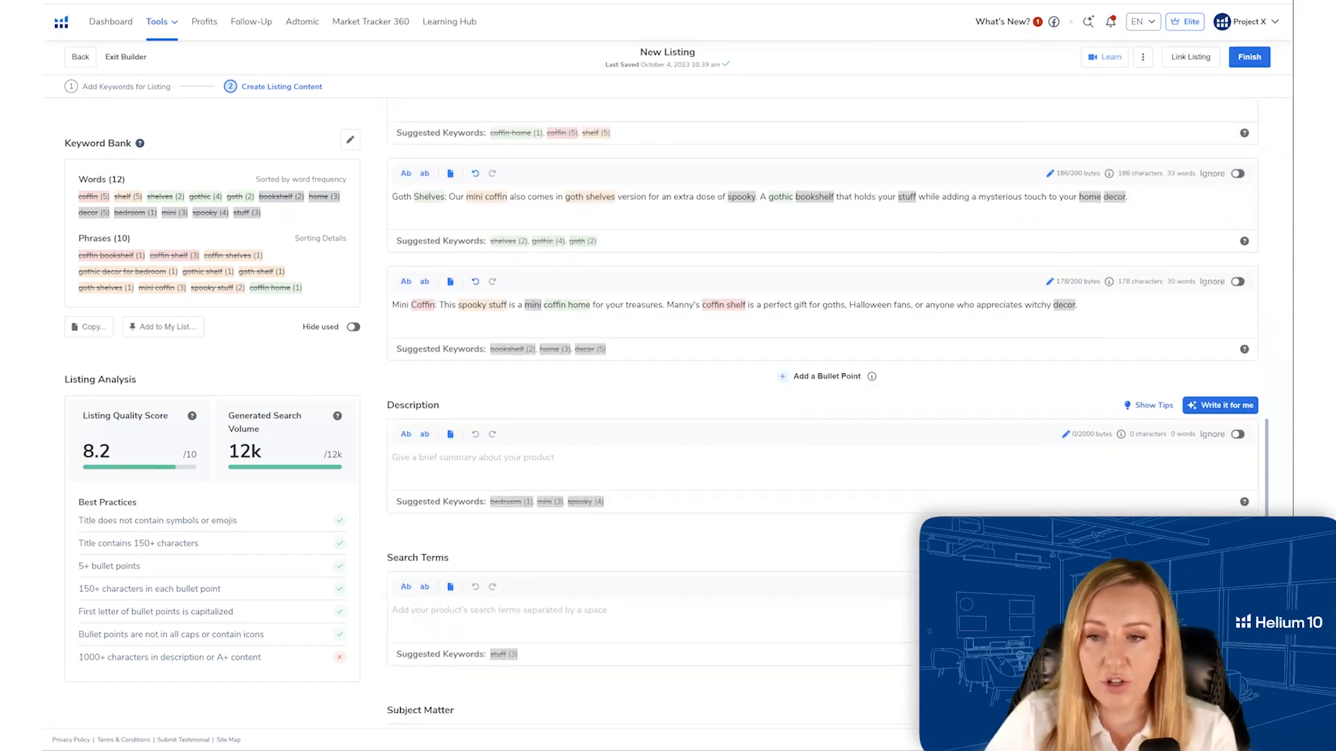
click(1219, 405)
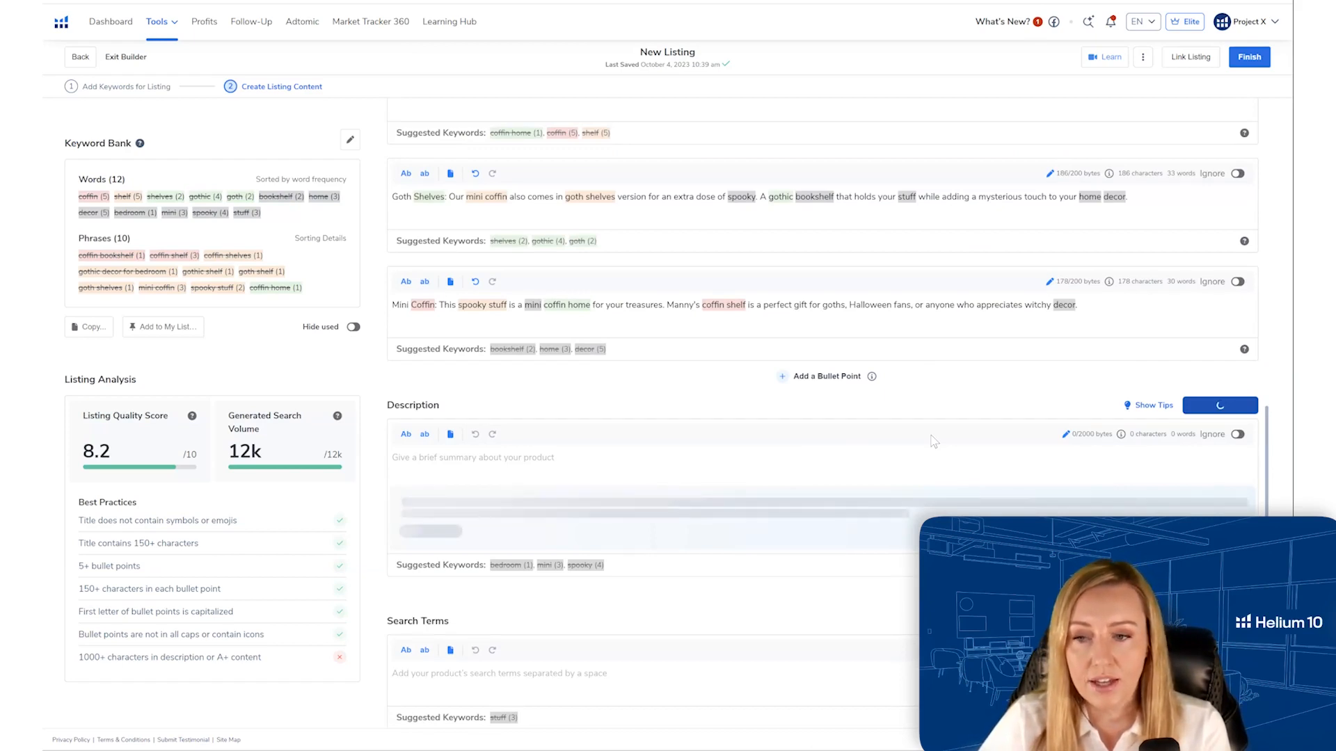
scroll(934, 441, down, 2)
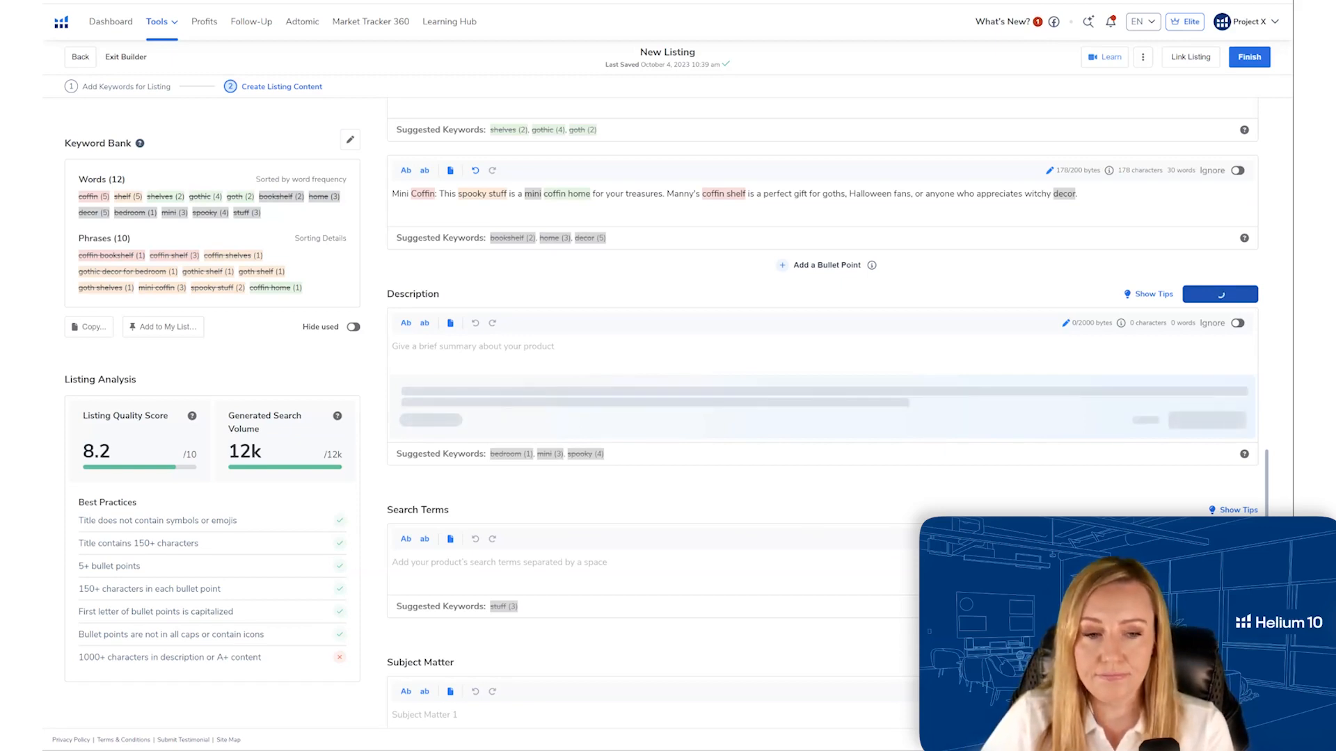
scroll(487, 499, down, 1)
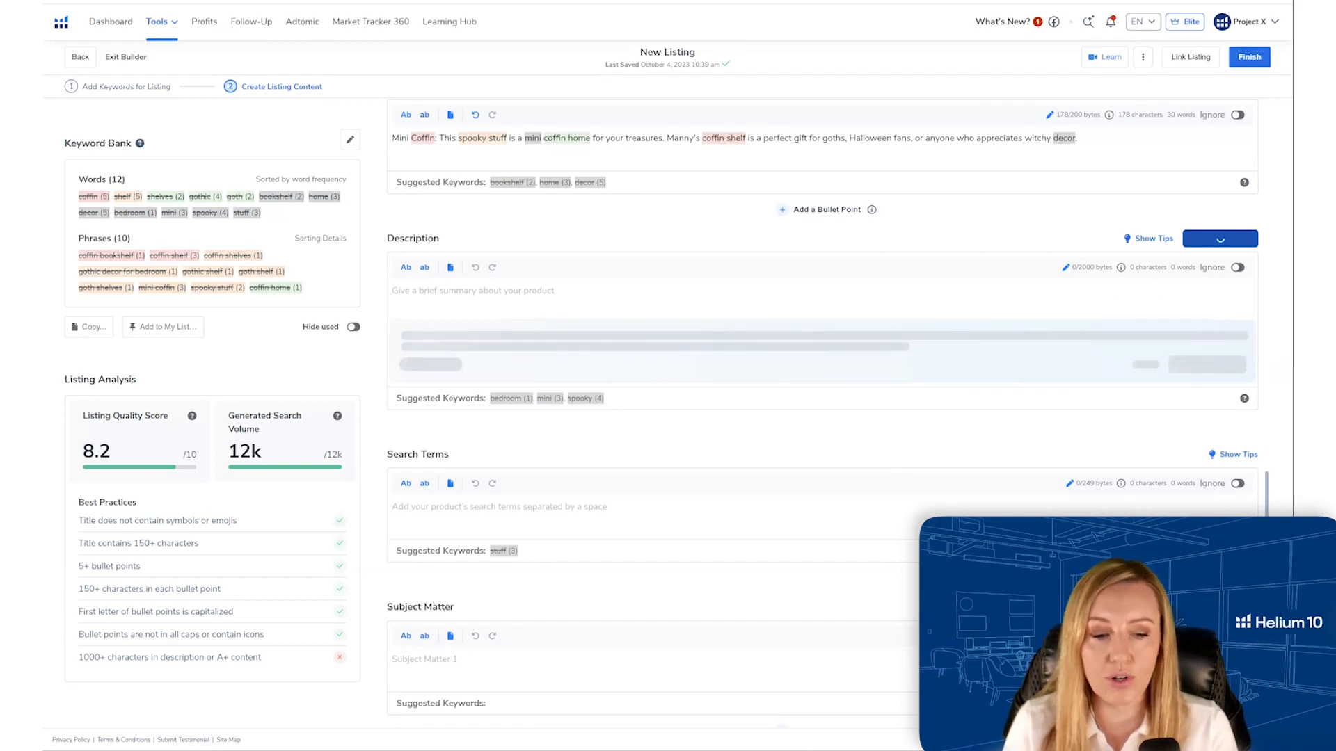
click(426, 659)
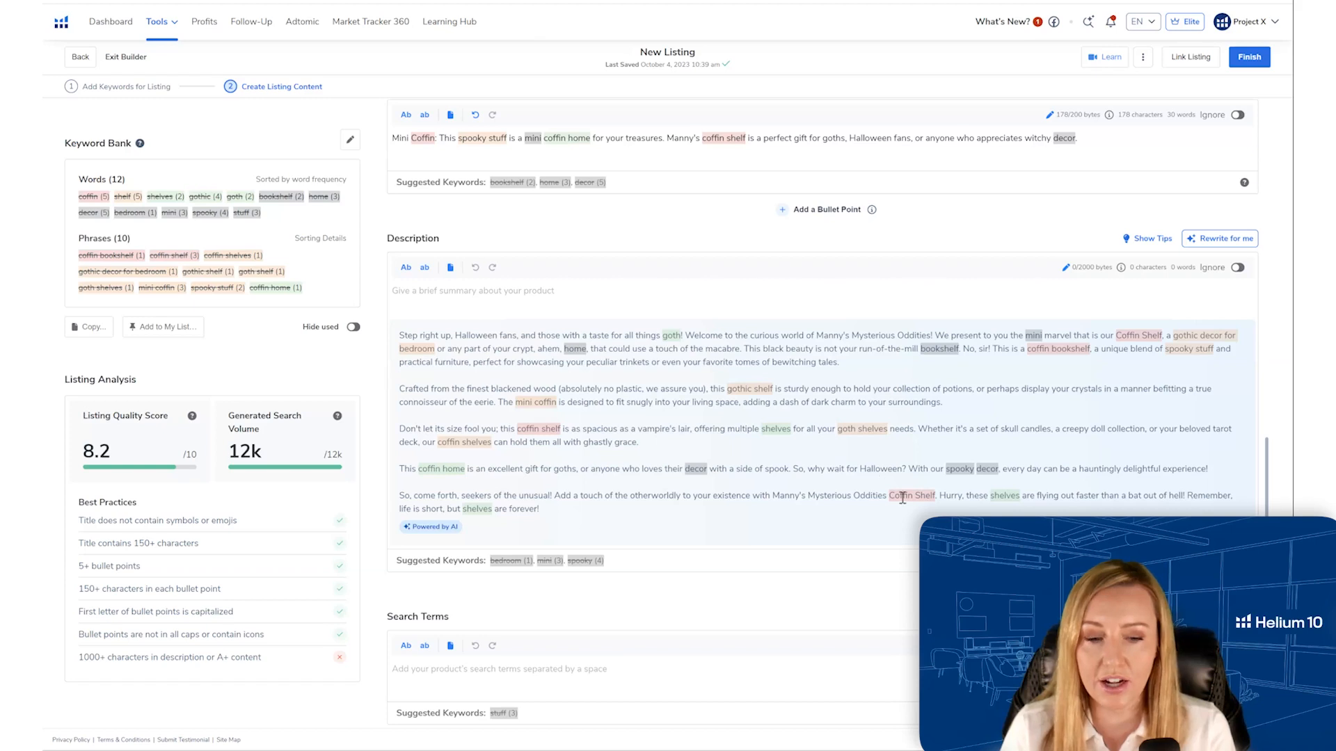
- Use the AI suggestion for the product description and return to the Listing Builder overview
click(525, 441)
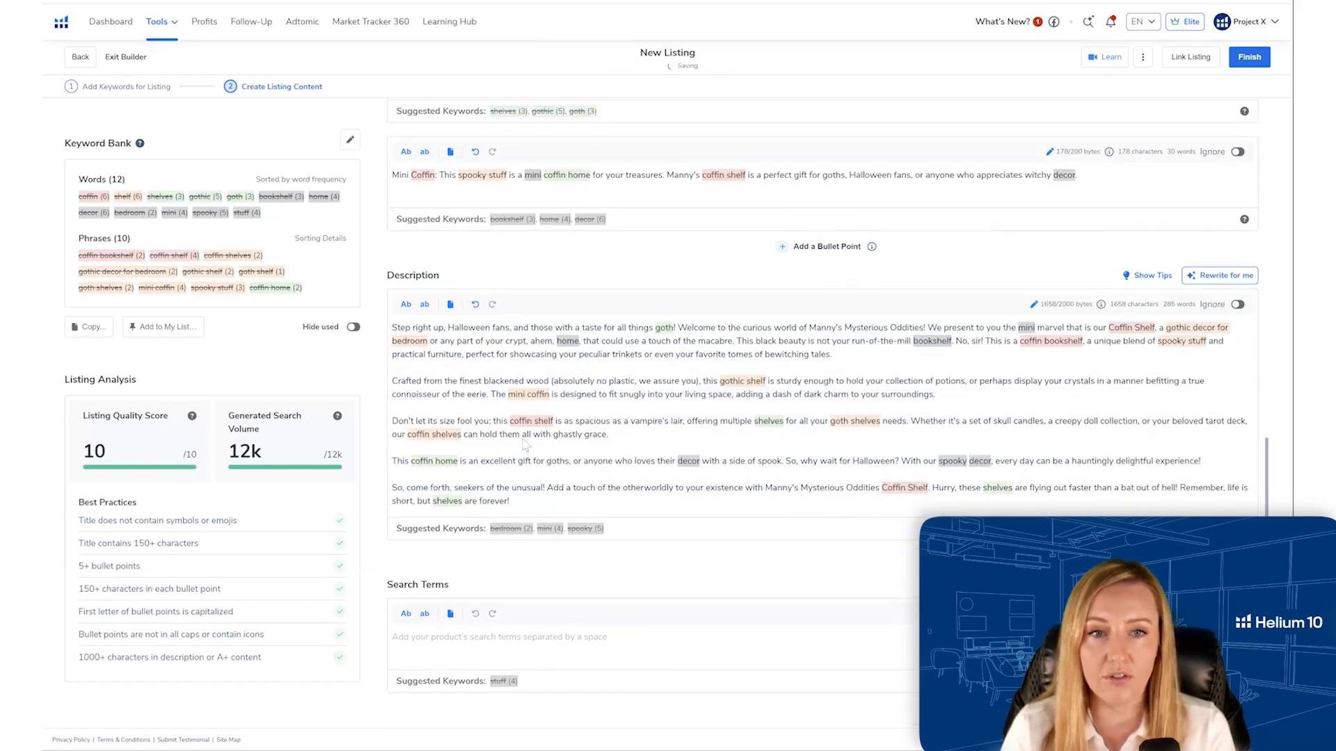
scroll(525, 445, up, 15)
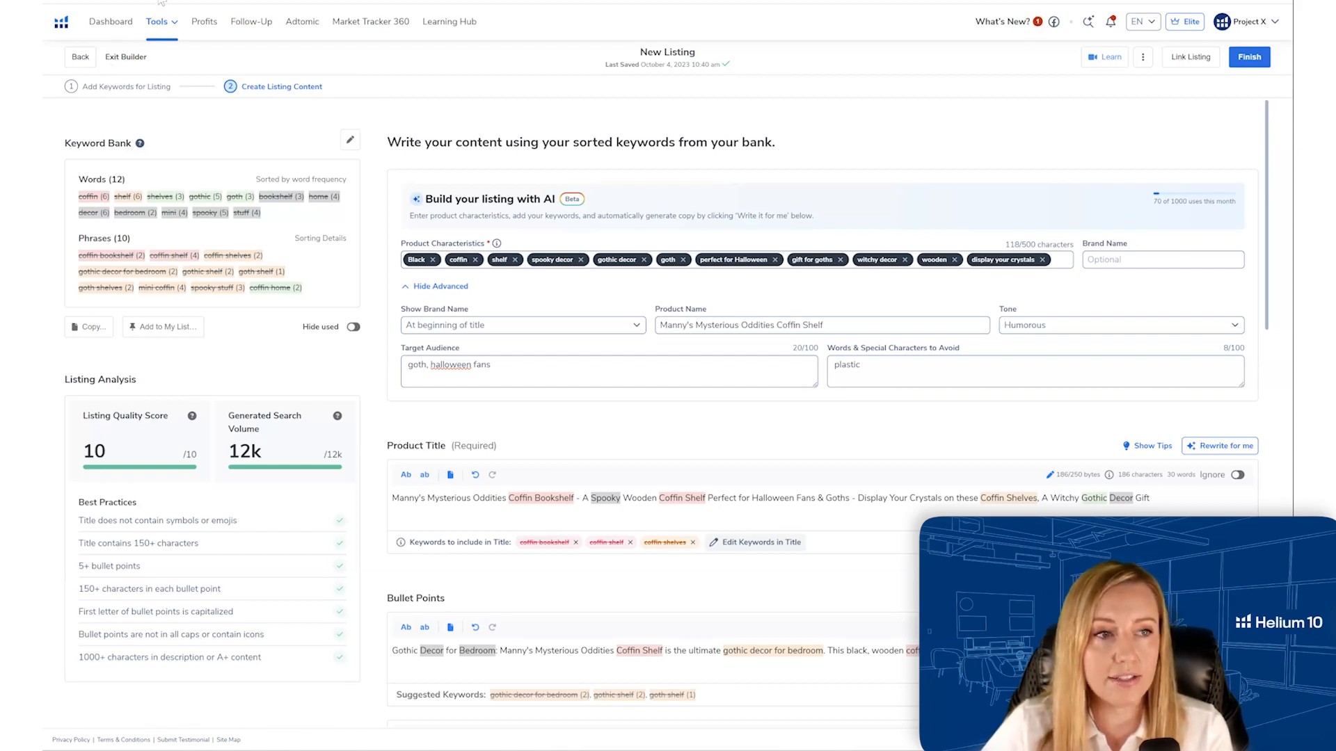
click(168, 25)
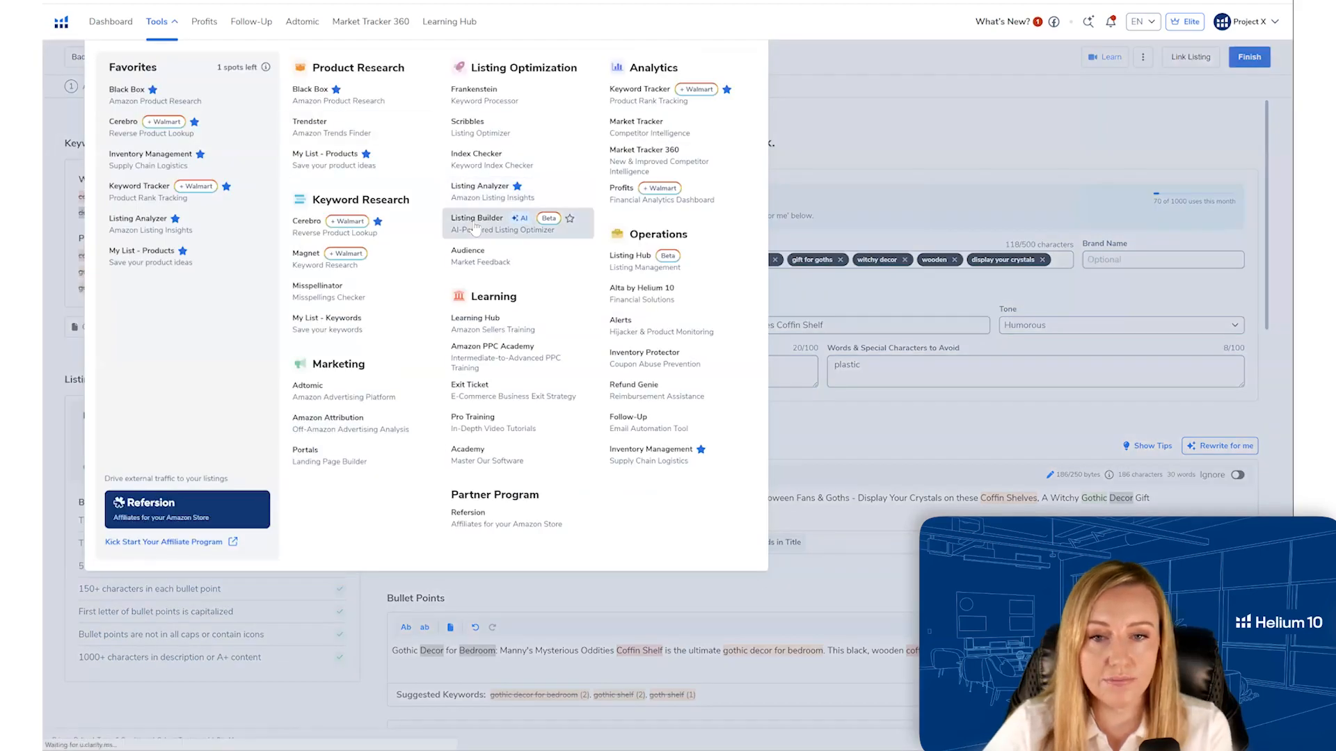
click(476, 222)
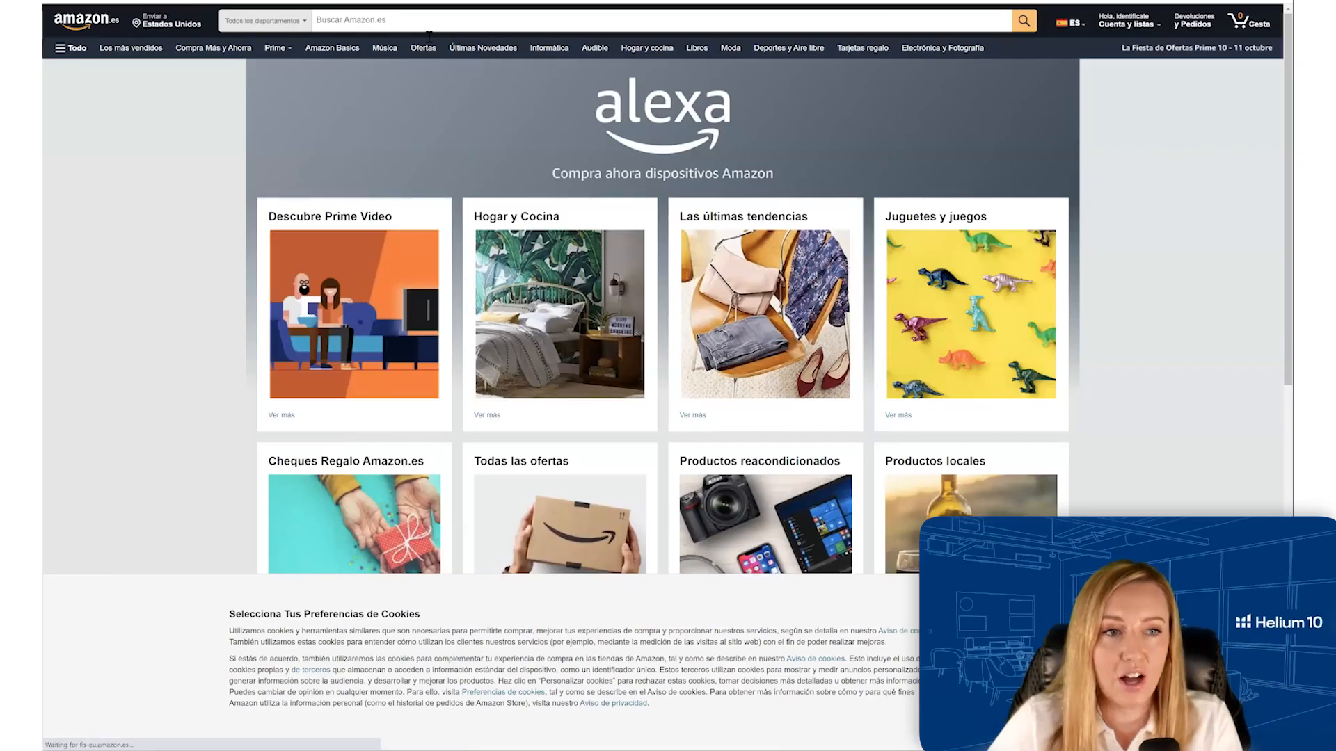
- Search Amazon.es for "mochila" and open the SZLX "mochila viaje cabina avion 45x36X20" product page
click(429, 31)
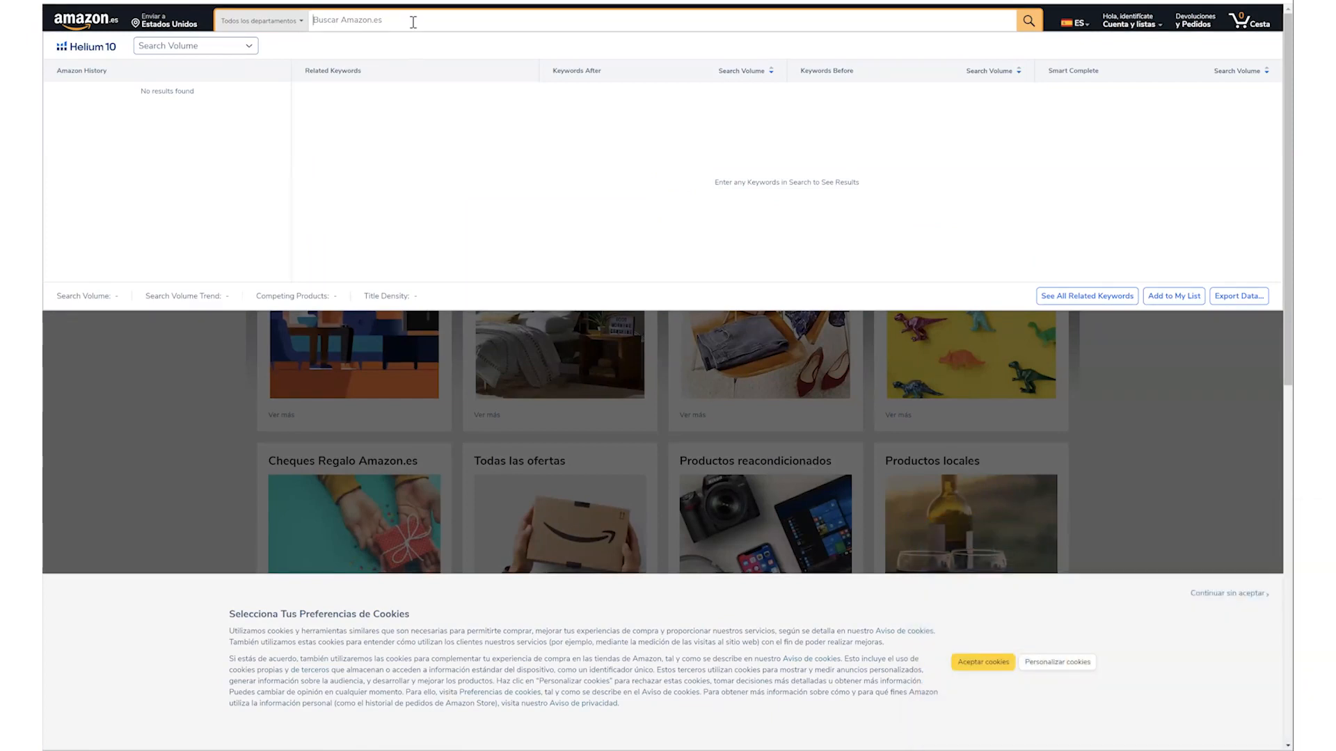
text(mochila)
key(Return)
scroll(464, 46, down, 4)
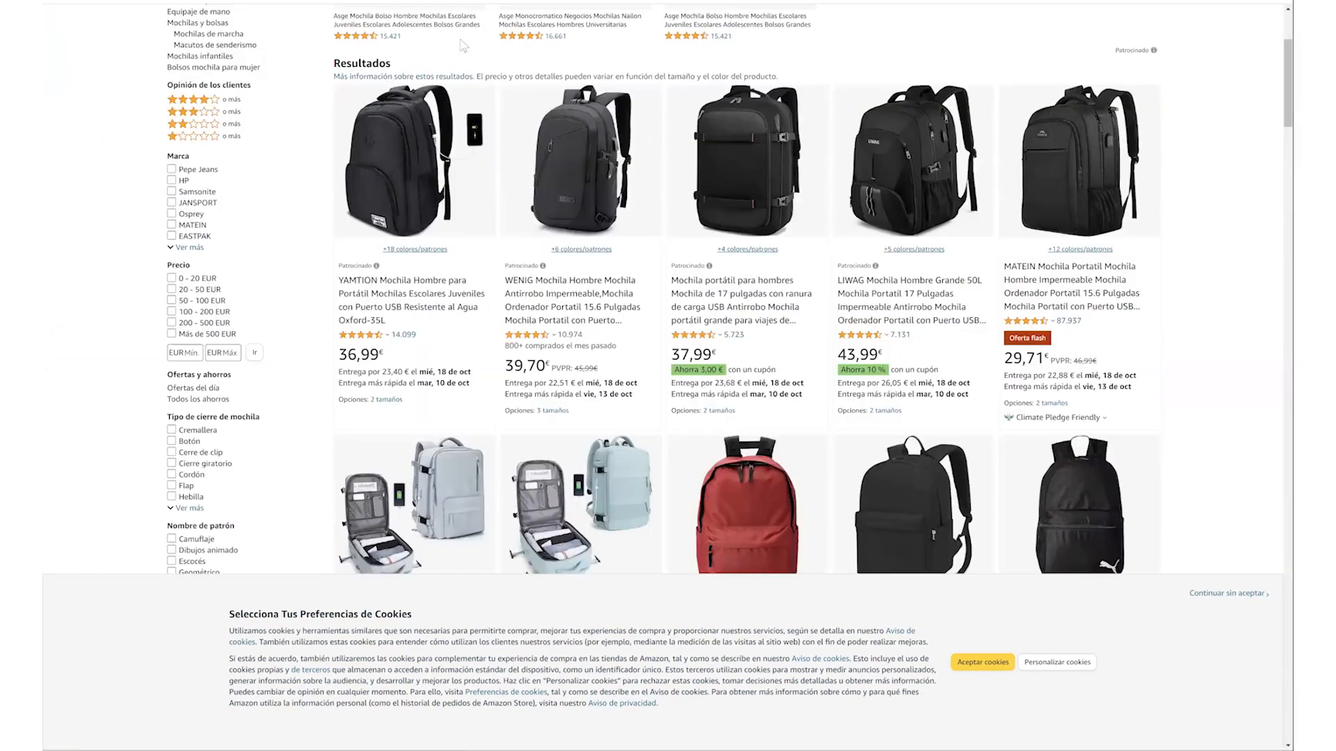
scroll(426, 149, down, 5)
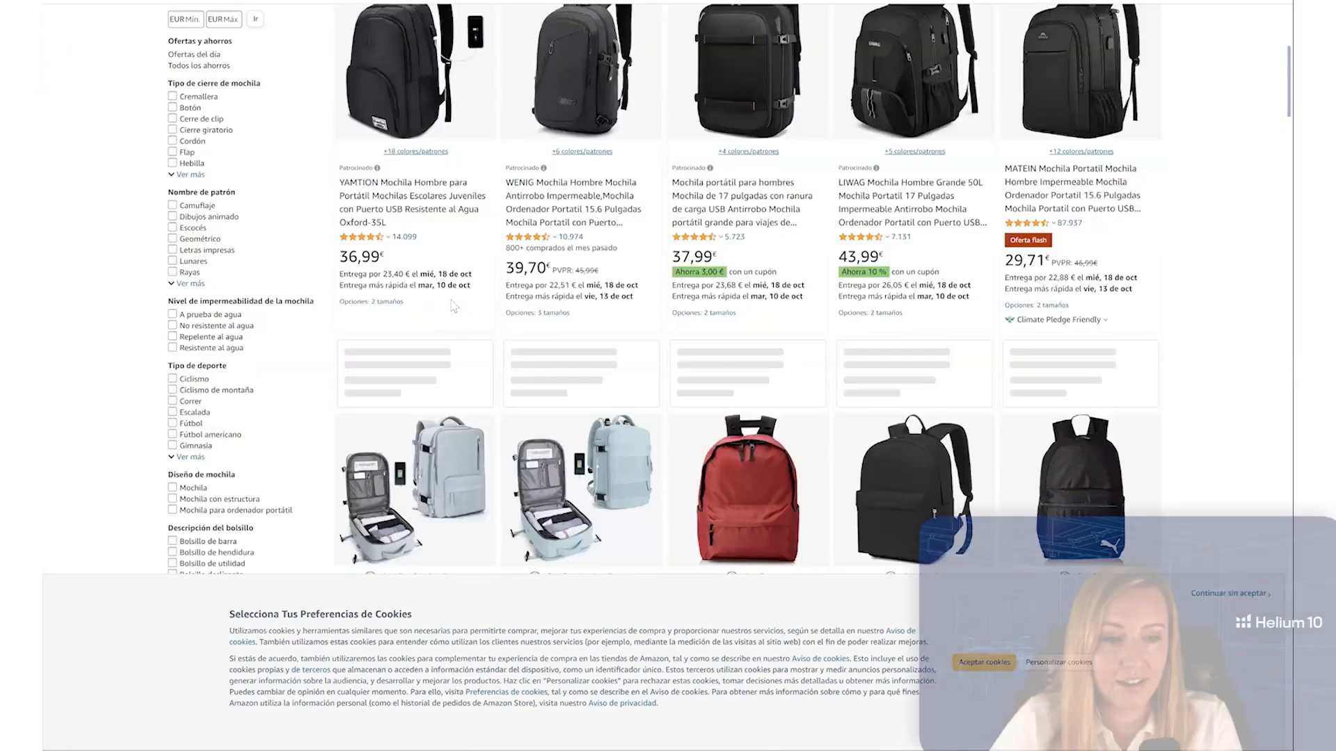
scroll(395, 287, down, 5)
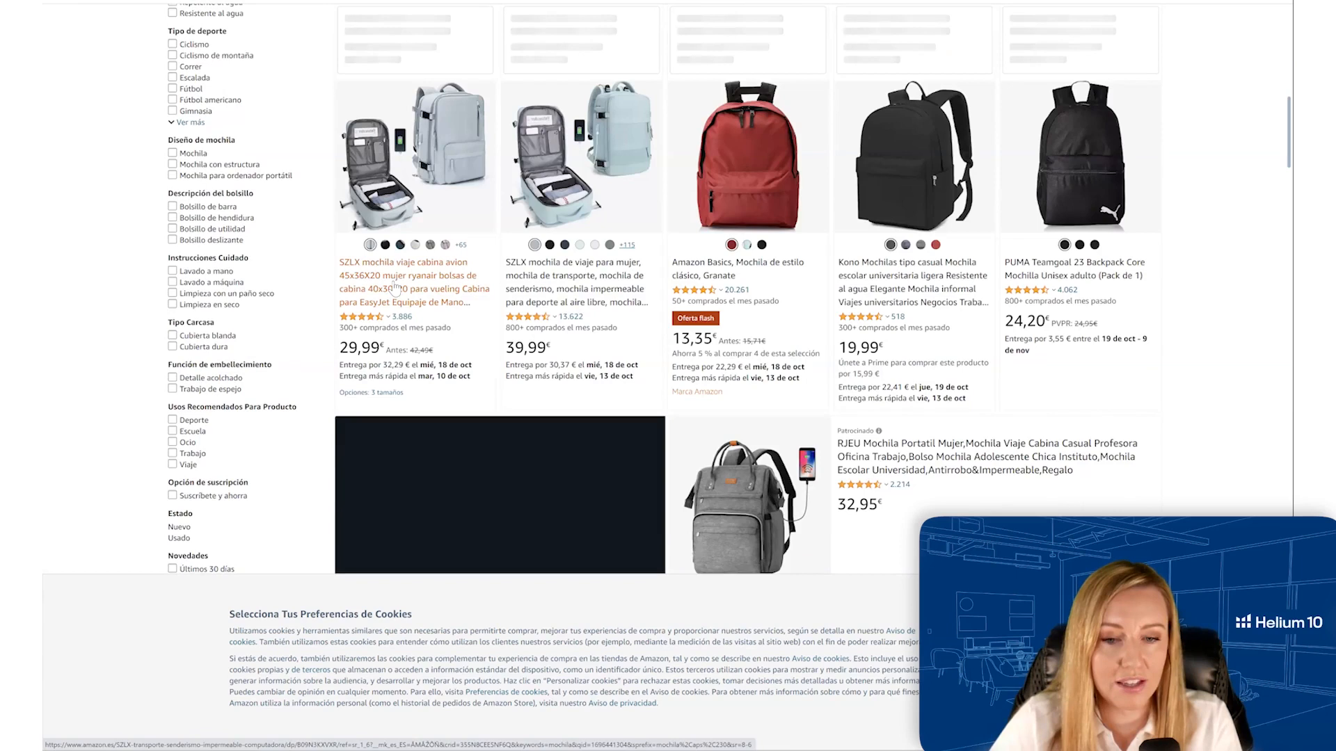
click(395, 287)
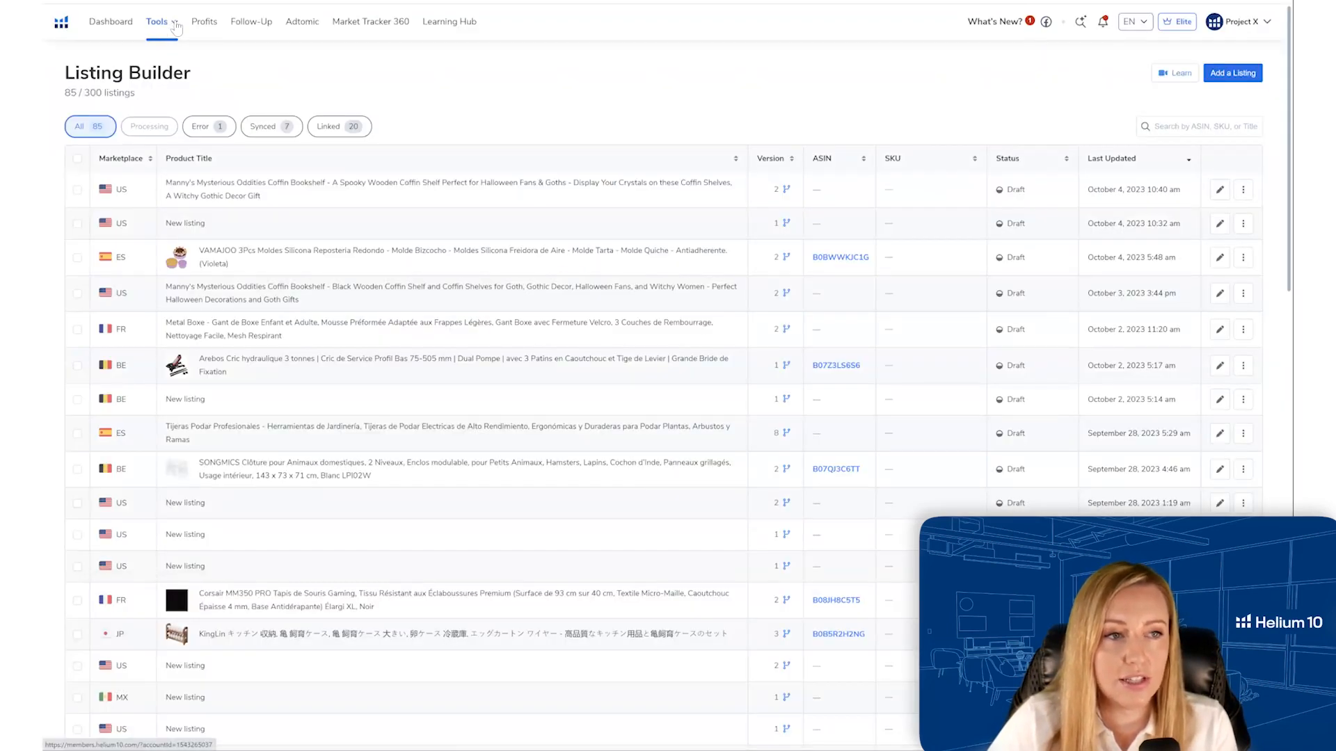
- Start a new listing from scratch in Listing Builder for the amazon.es marketplace
click(173, 23)
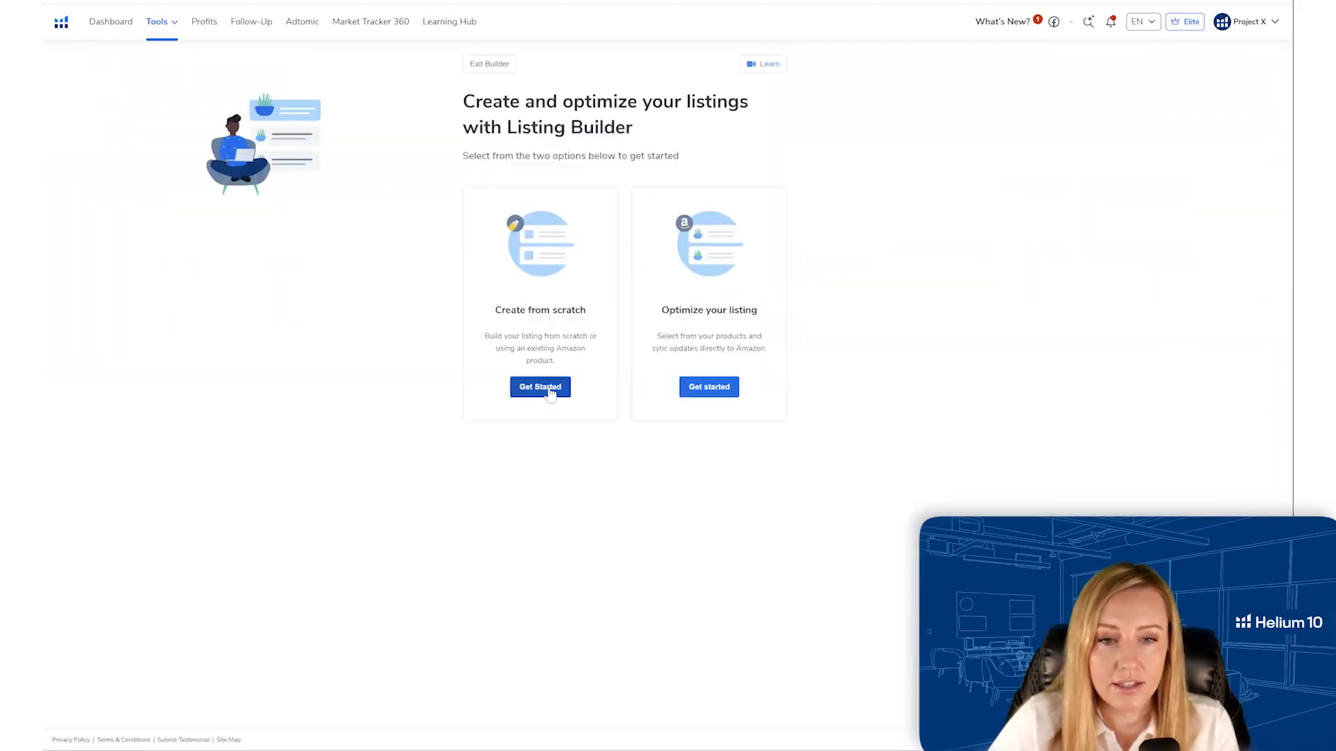
click(541, 387)
click(582, 208)
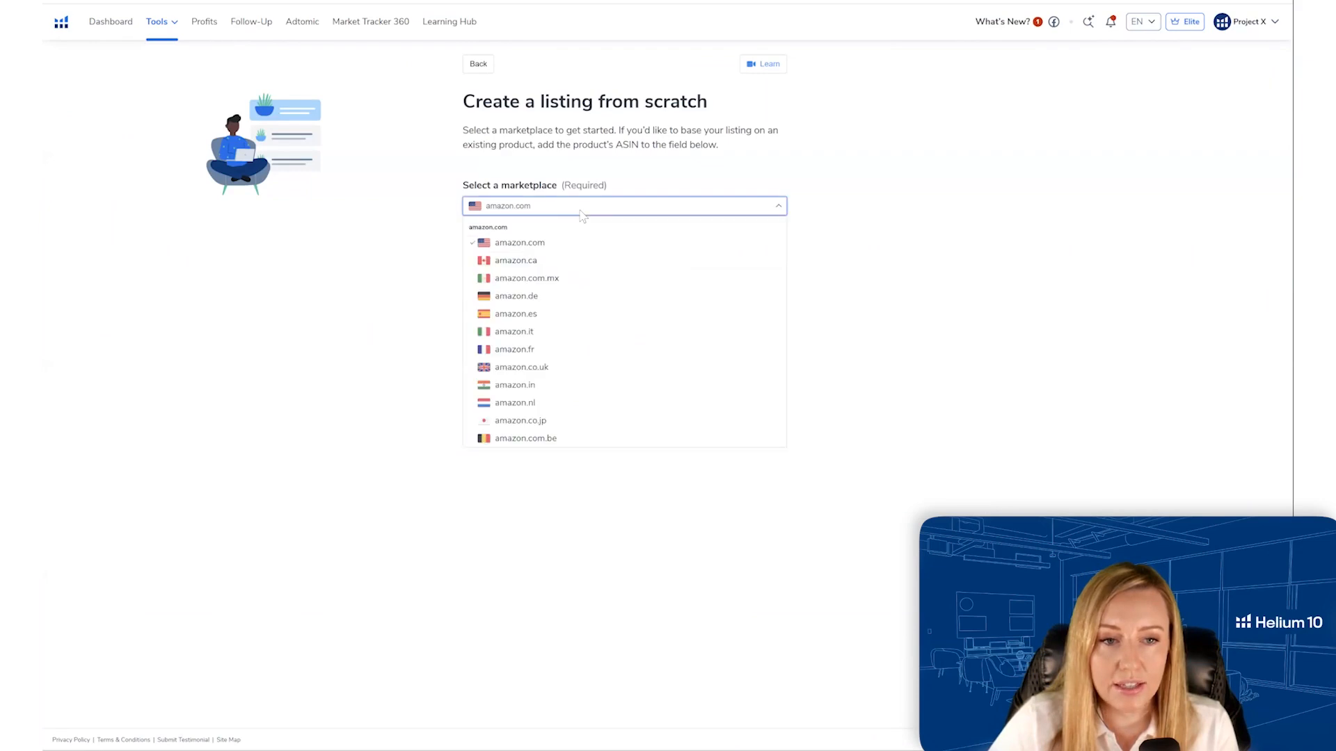
click(549, 316)
click(610, 320)
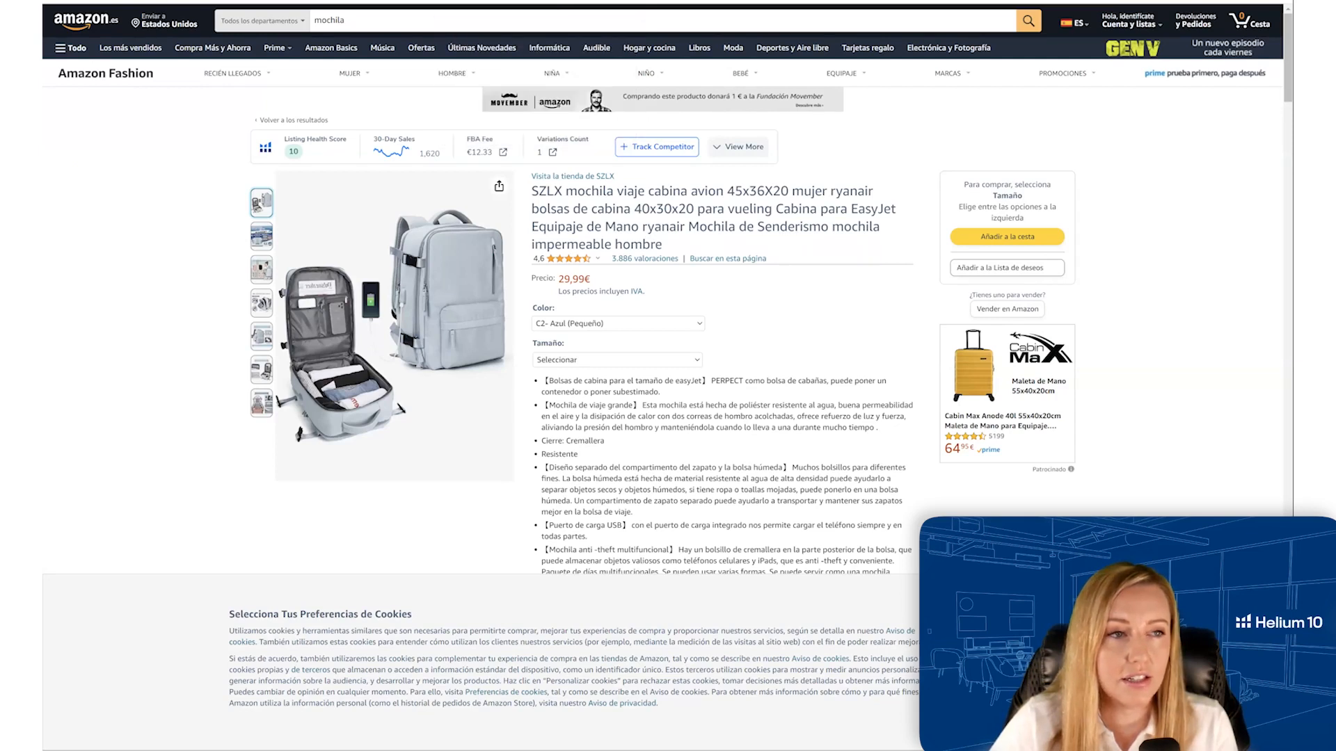
- Open Cerebro in a duplicated browser tab and look up keywords for ASIN B09N3KXVXR on the Spanish Amazon marketplace
right_click(120, 0)
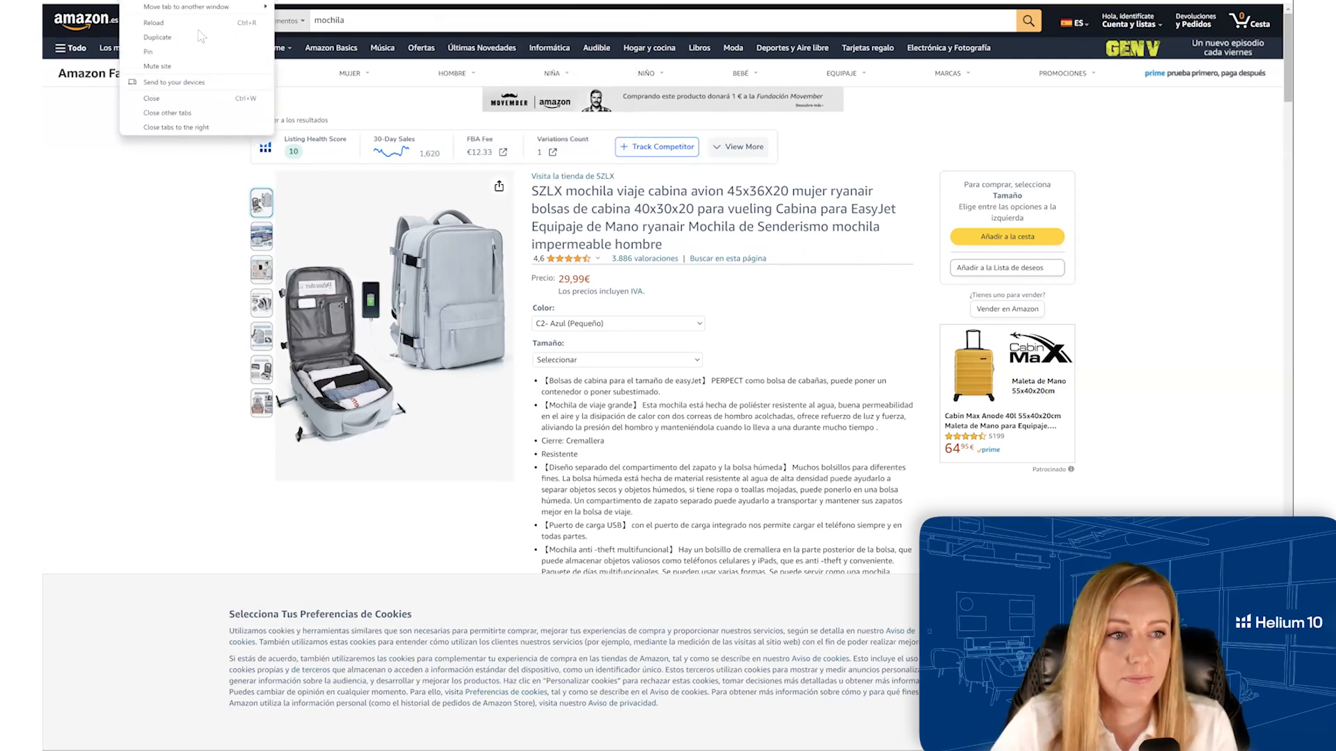
click(200, 22)
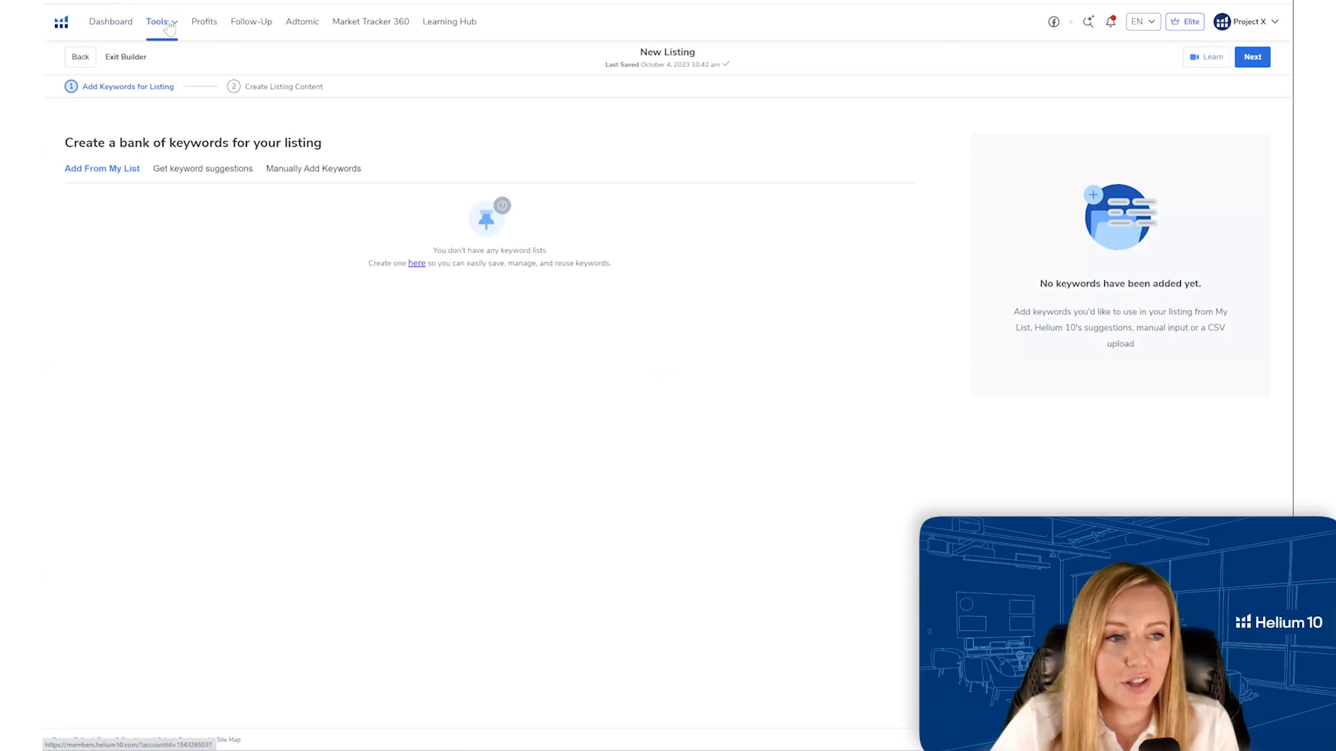
click(161, 21)
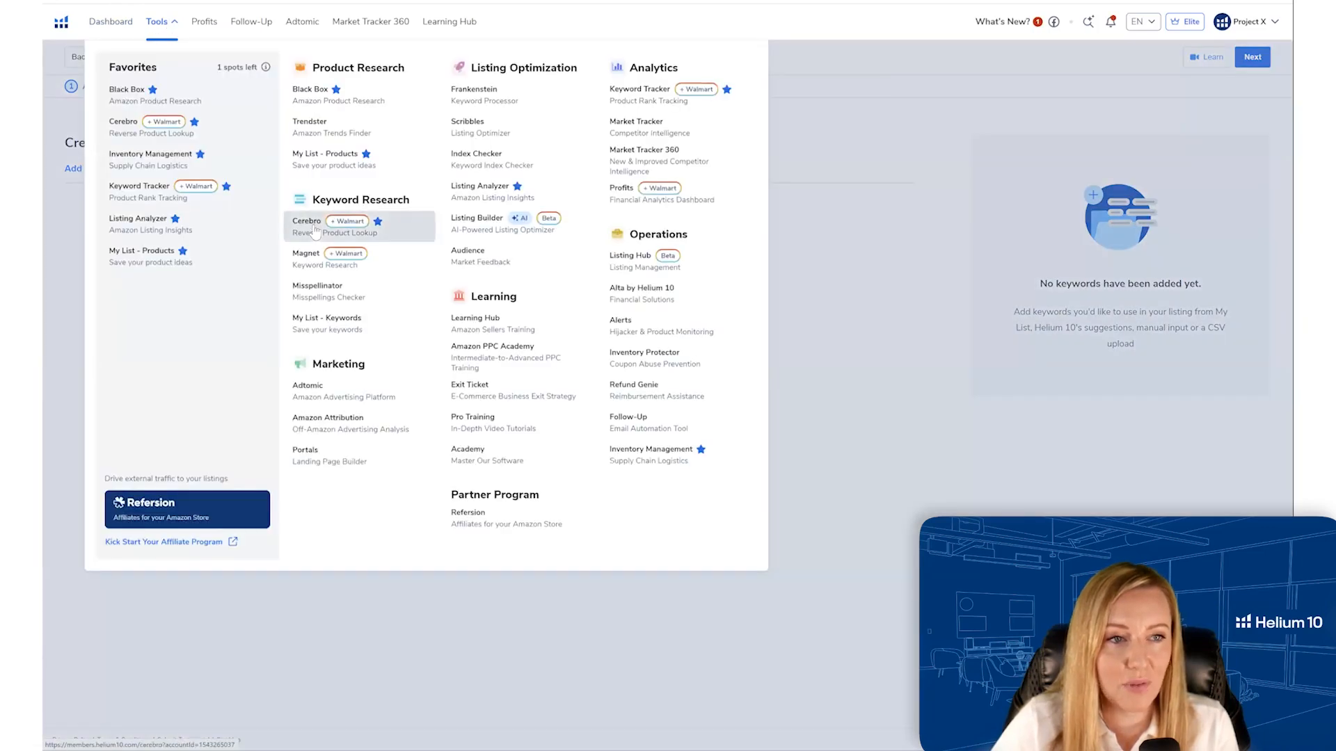
click(316, 231)
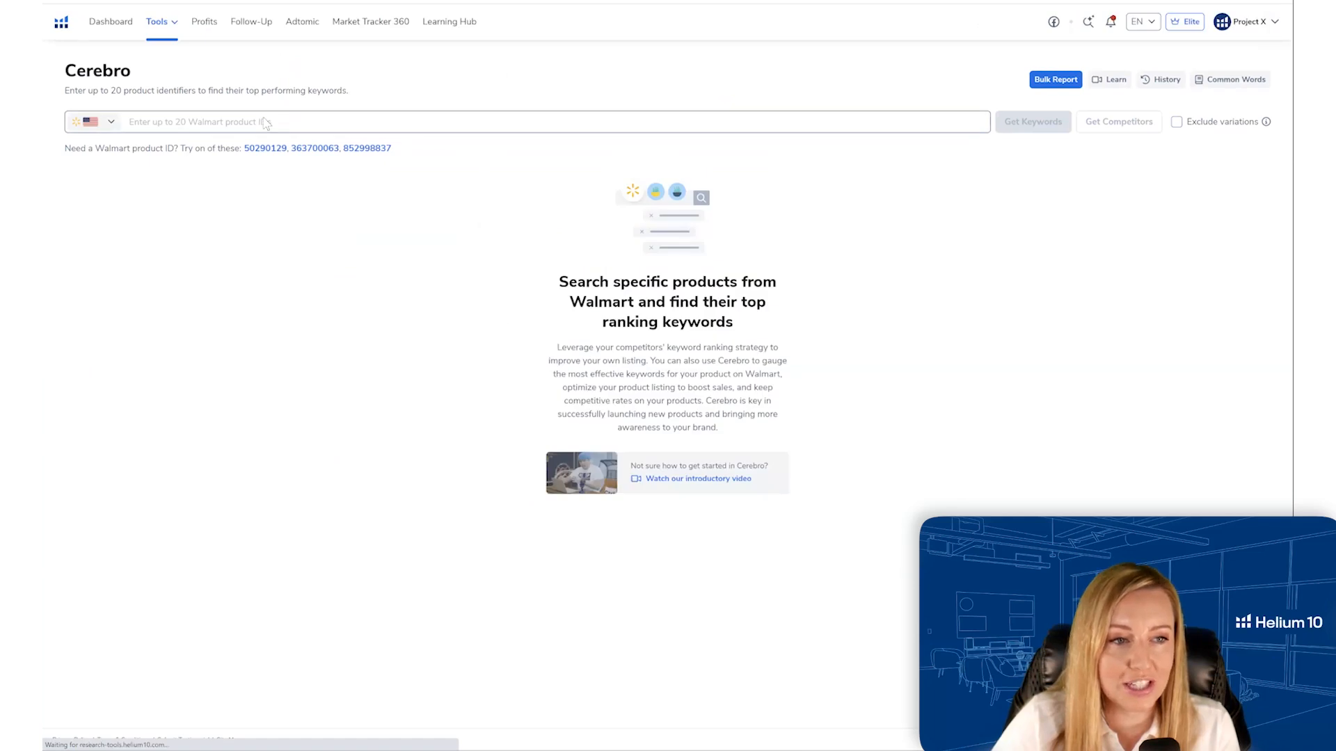
right_click(263, 121)
click(292, 201)
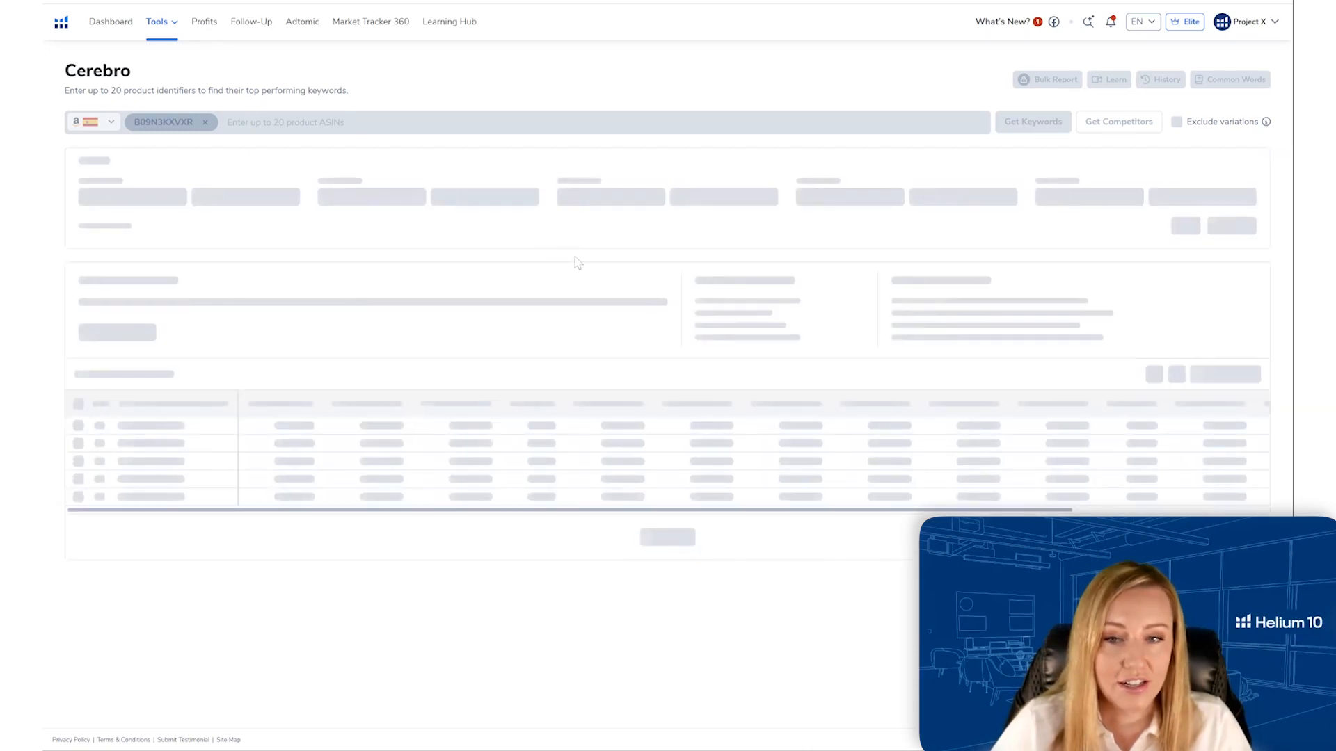
- Filter the Cerebro keyword results to phrases containing "mochila"
scroll(602, 387, down, 2)
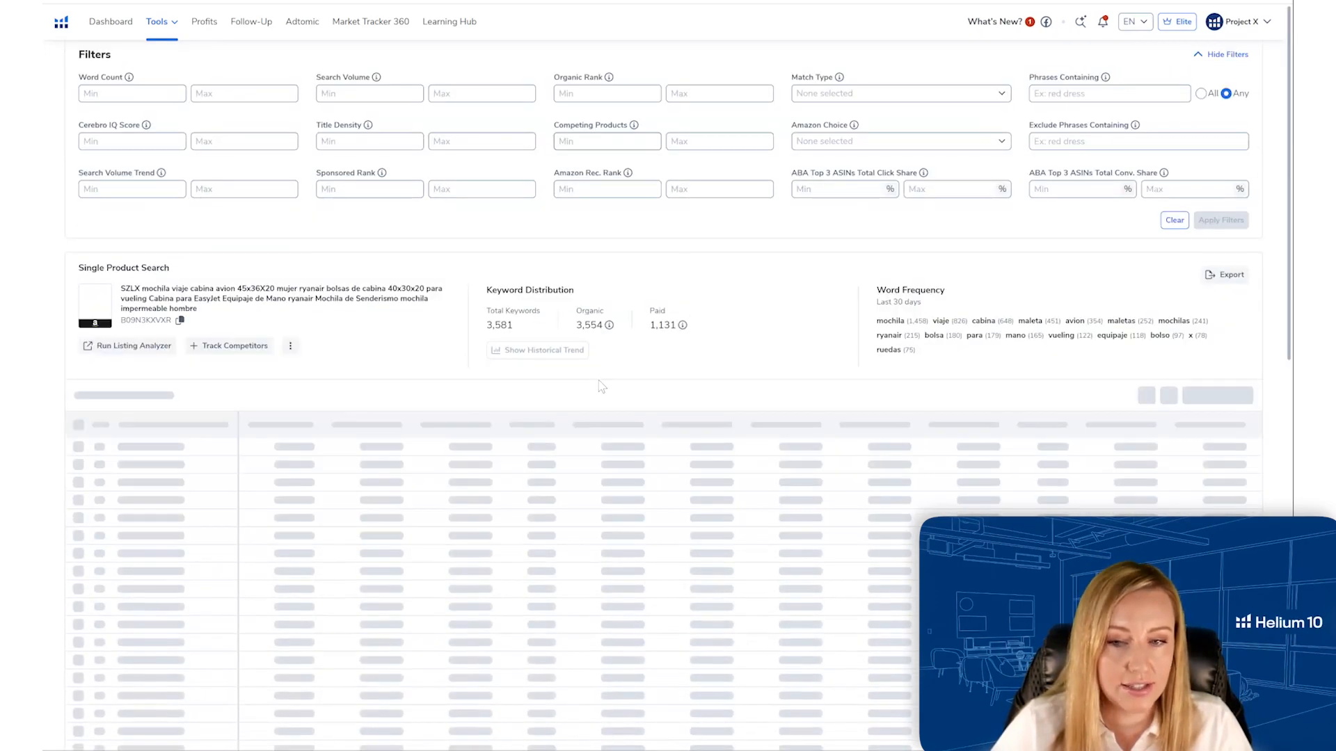
scroll(373, 367, down, 1)
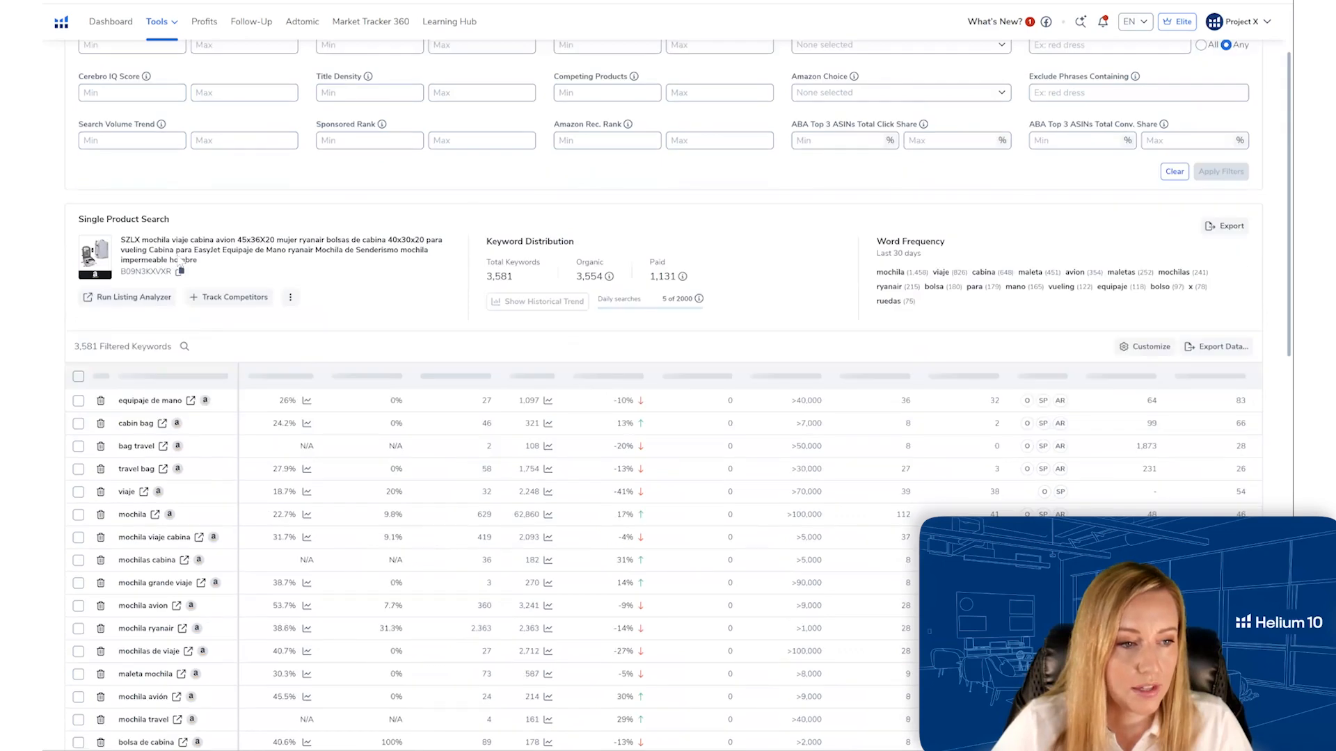
scroll(182, 259, down, 2)
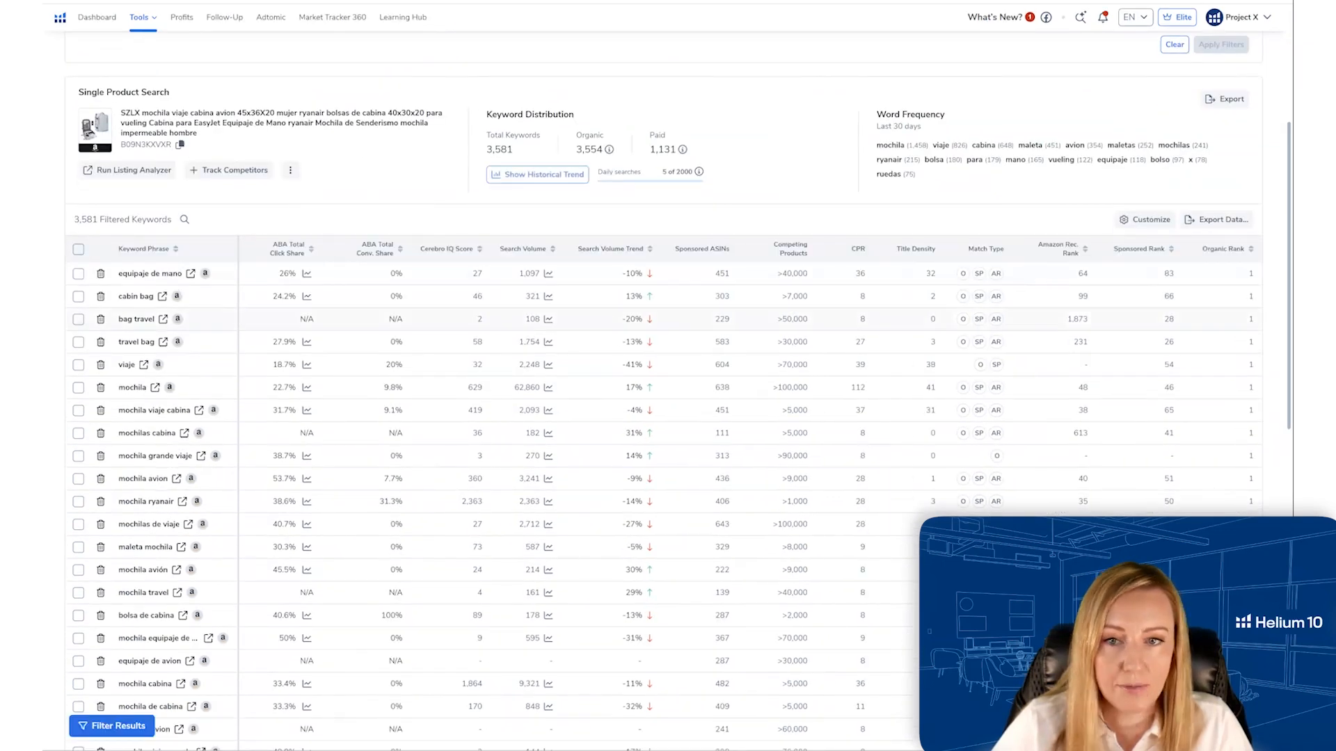
scroll(663, 319, up, 3)
click(1109, 85)
text(m)
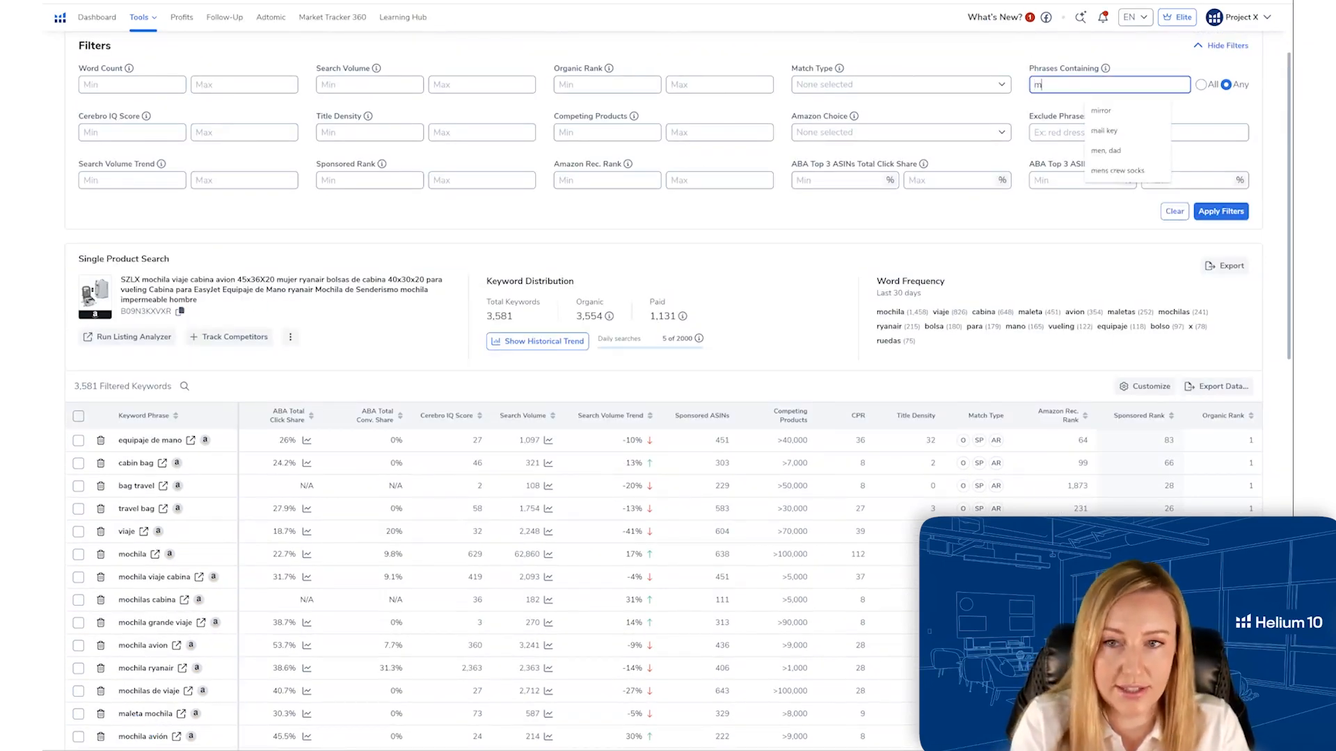
text(ochila)
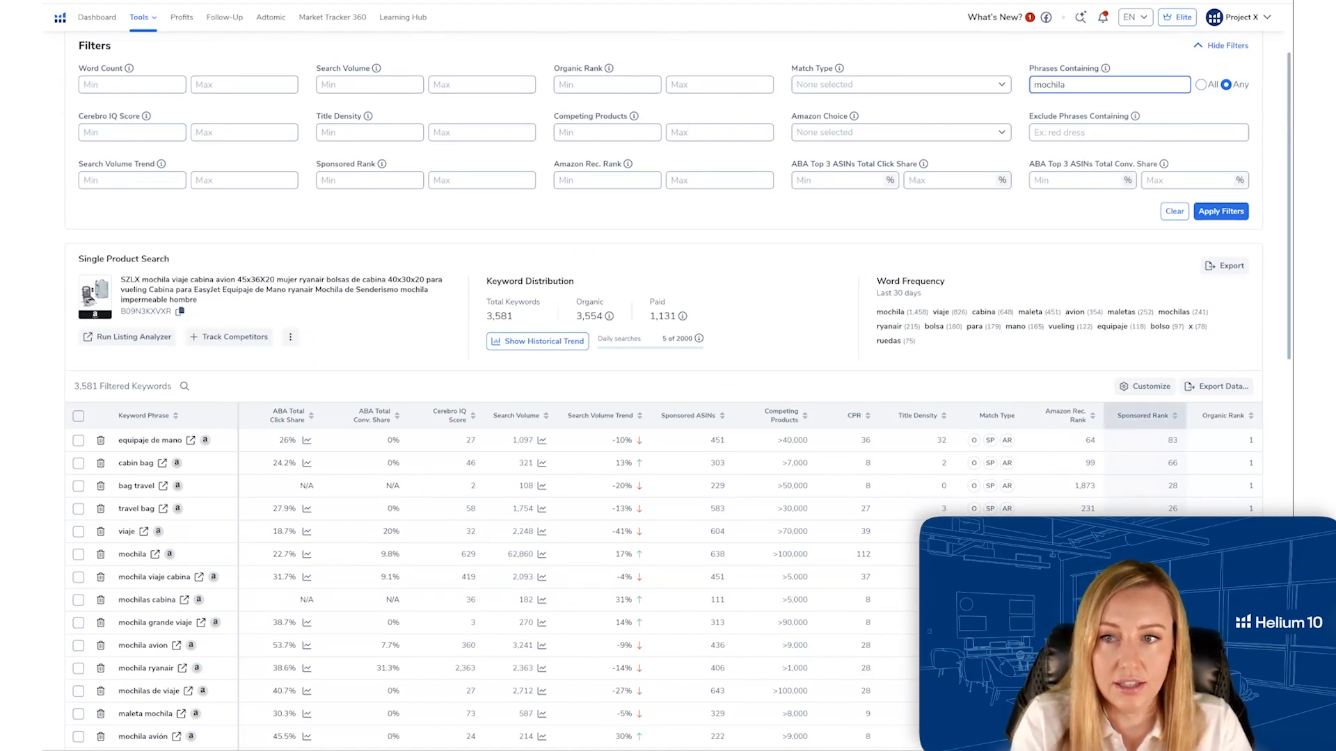
key(Return)
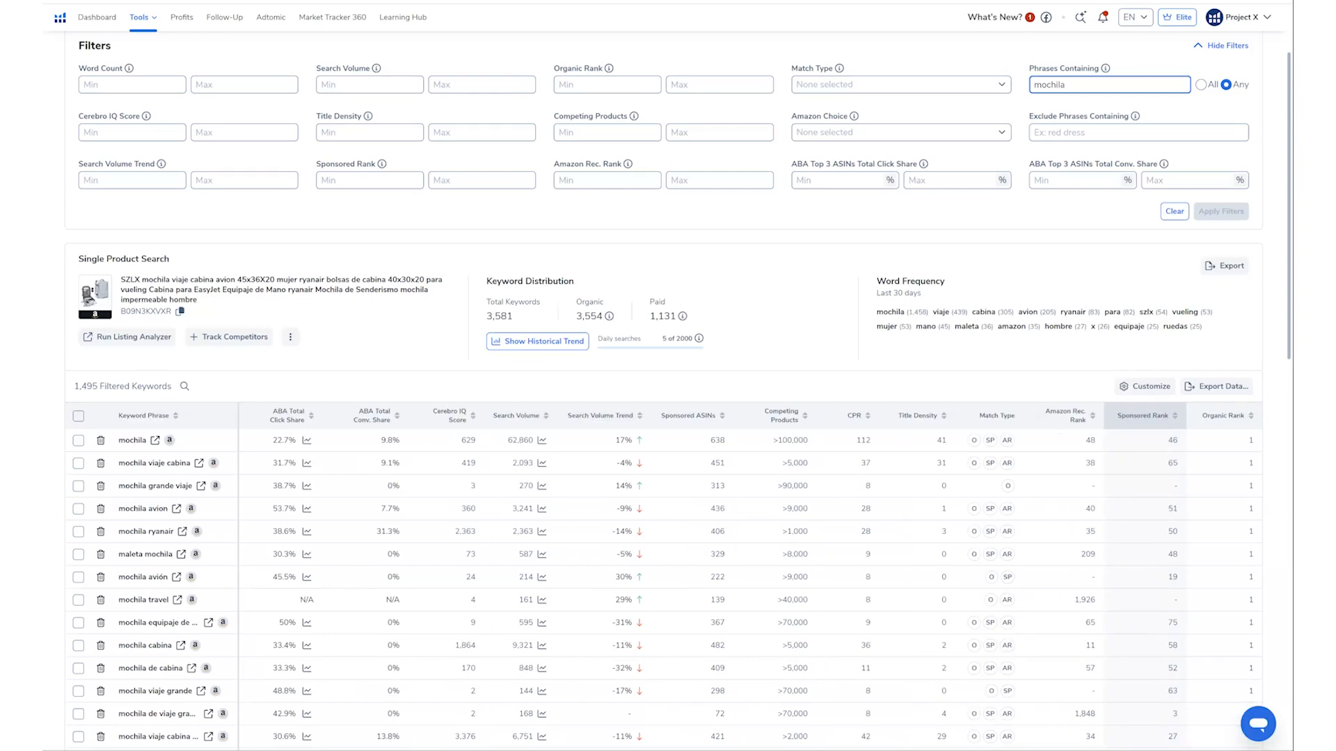
- Select all keywords on the filtered results page and save them to the Mochila folder in My List
scroll(78, 302, down, 3)
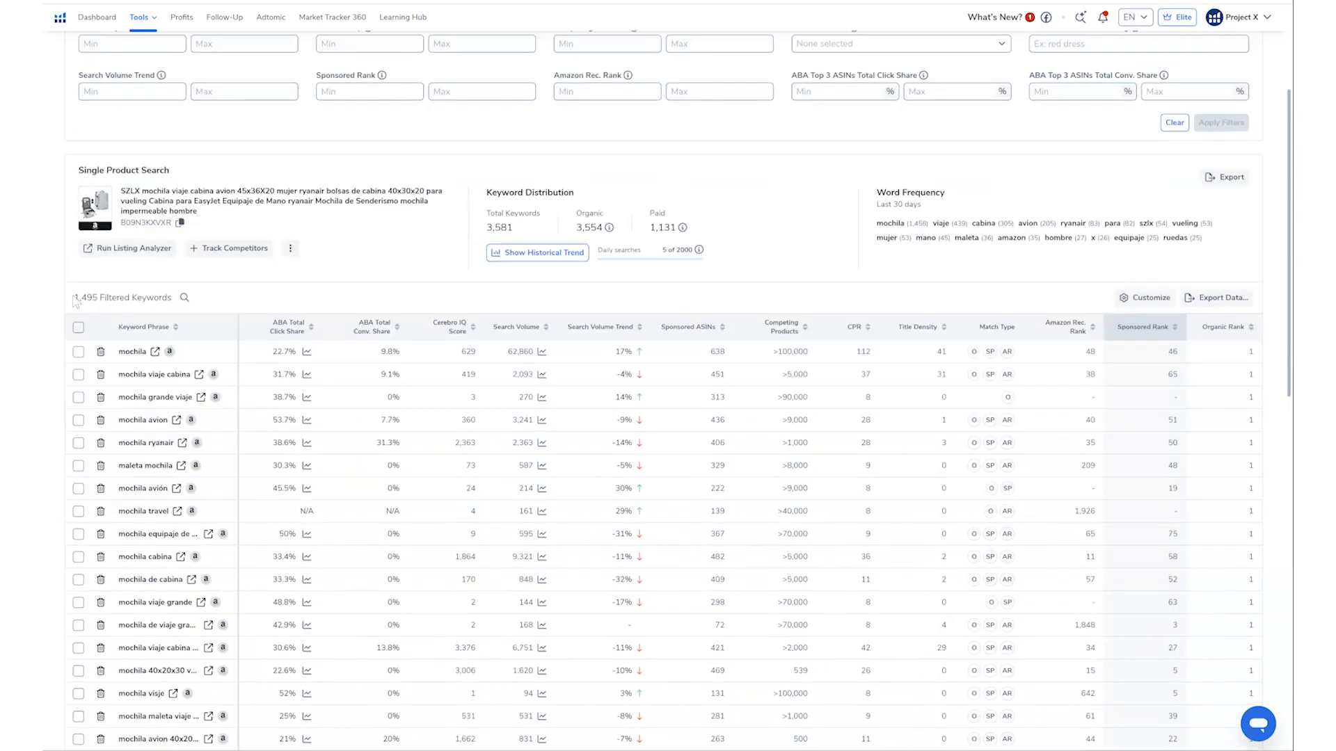
click(79, 305)
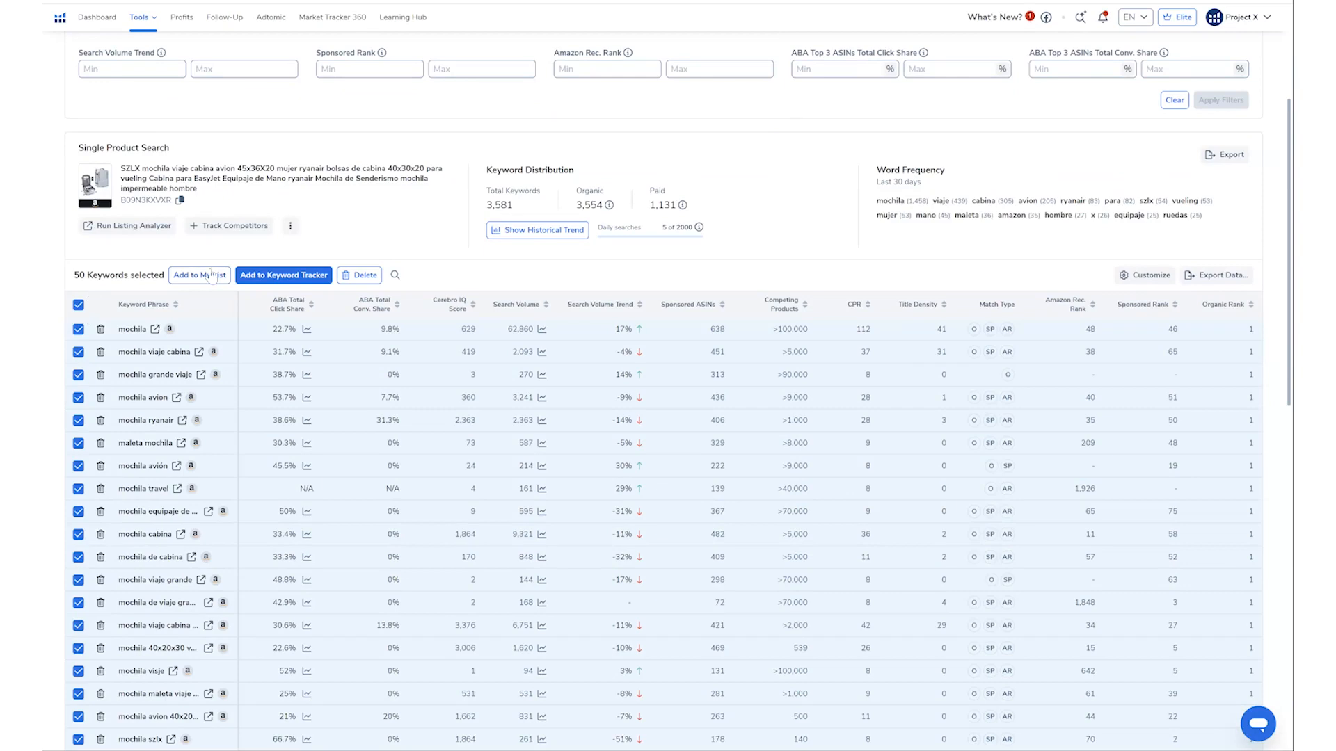
click(211, 277)
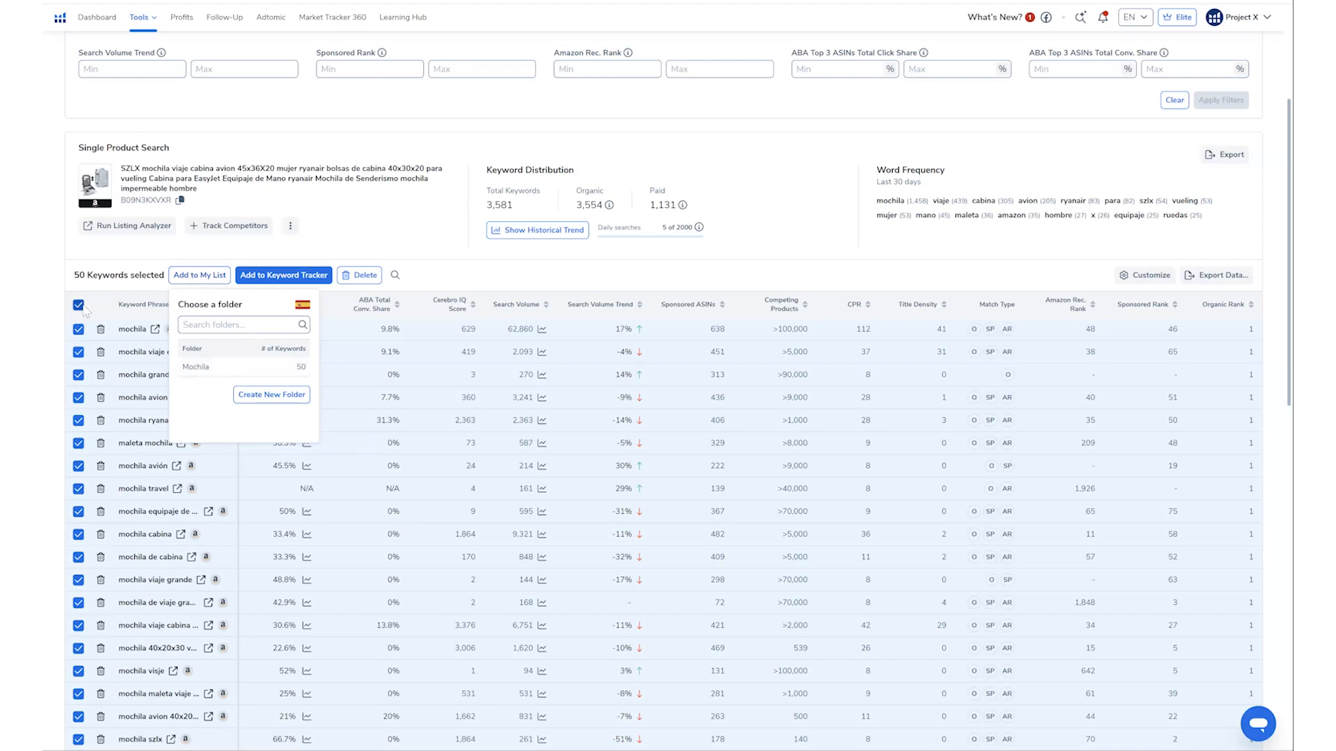
click(224, 373)
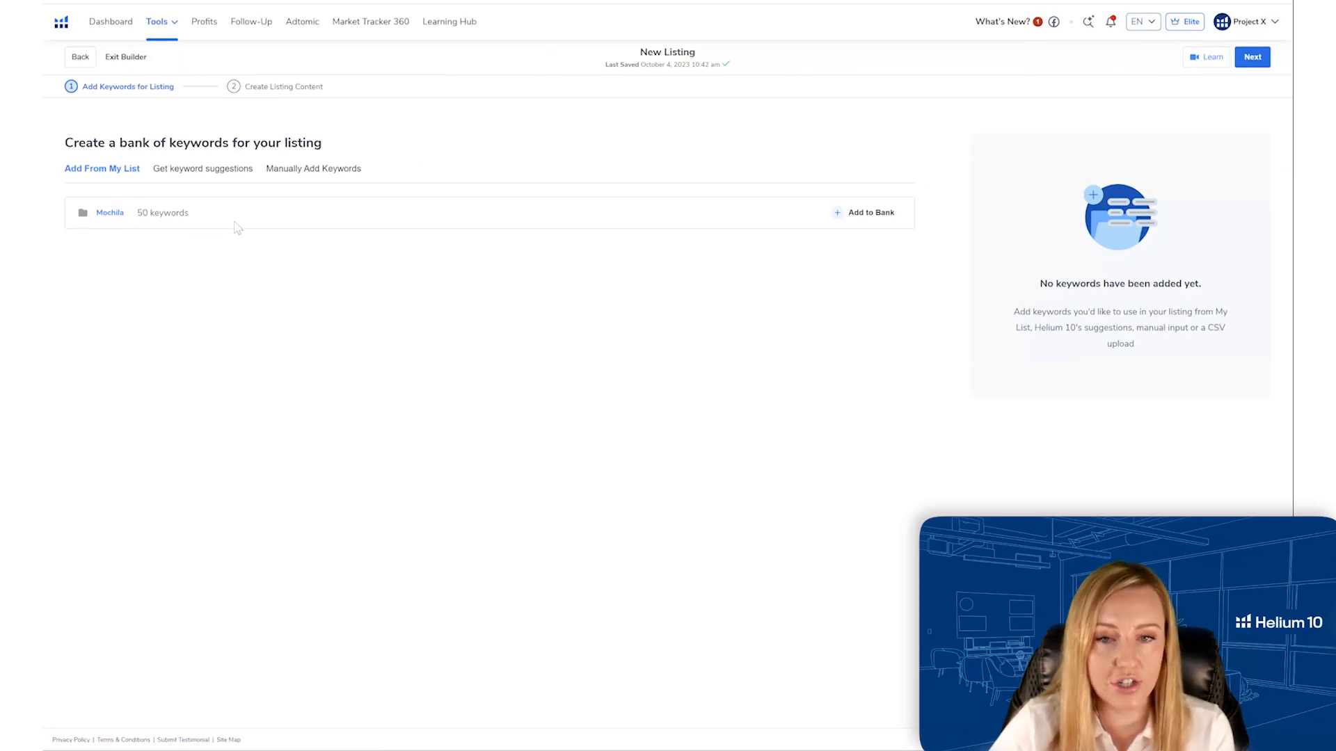
- Add the Mochila folder's keywords to the new listing's keyword bank and continue to creating the listing content
click(864, 213)
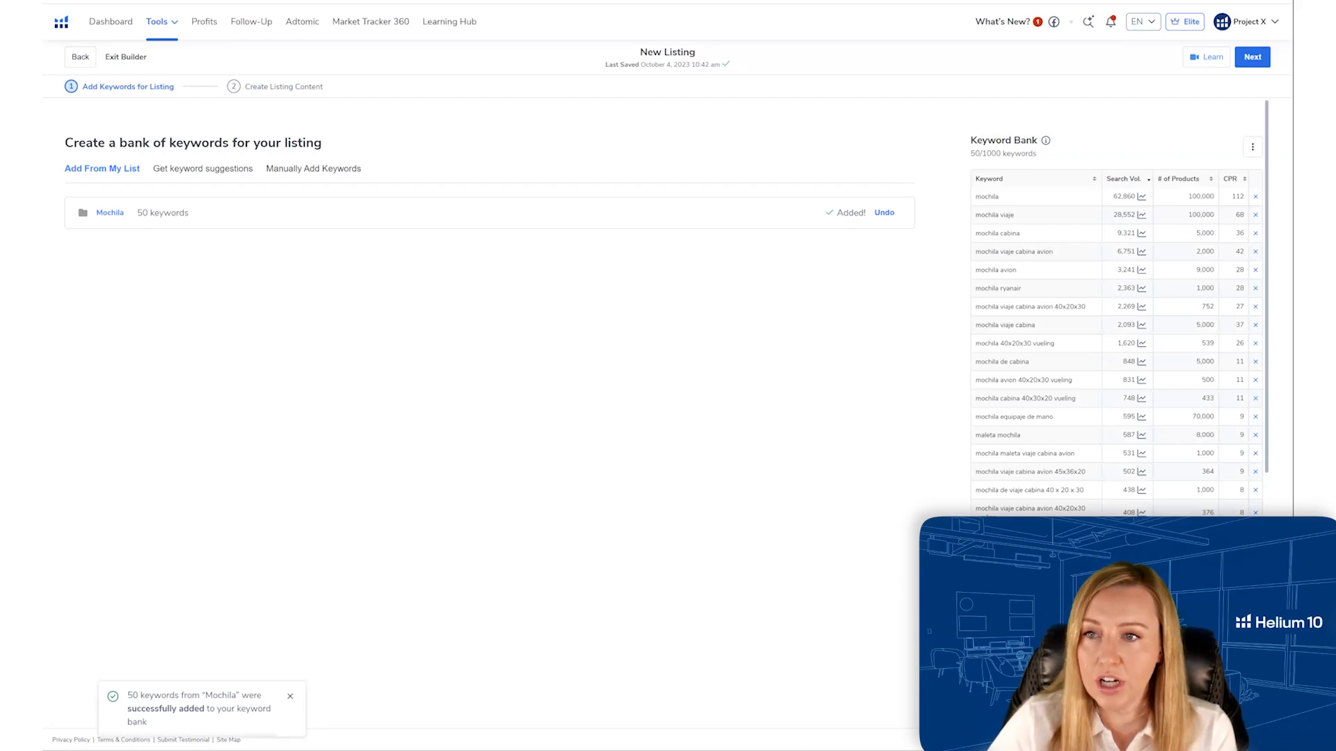
click(1252, 57)
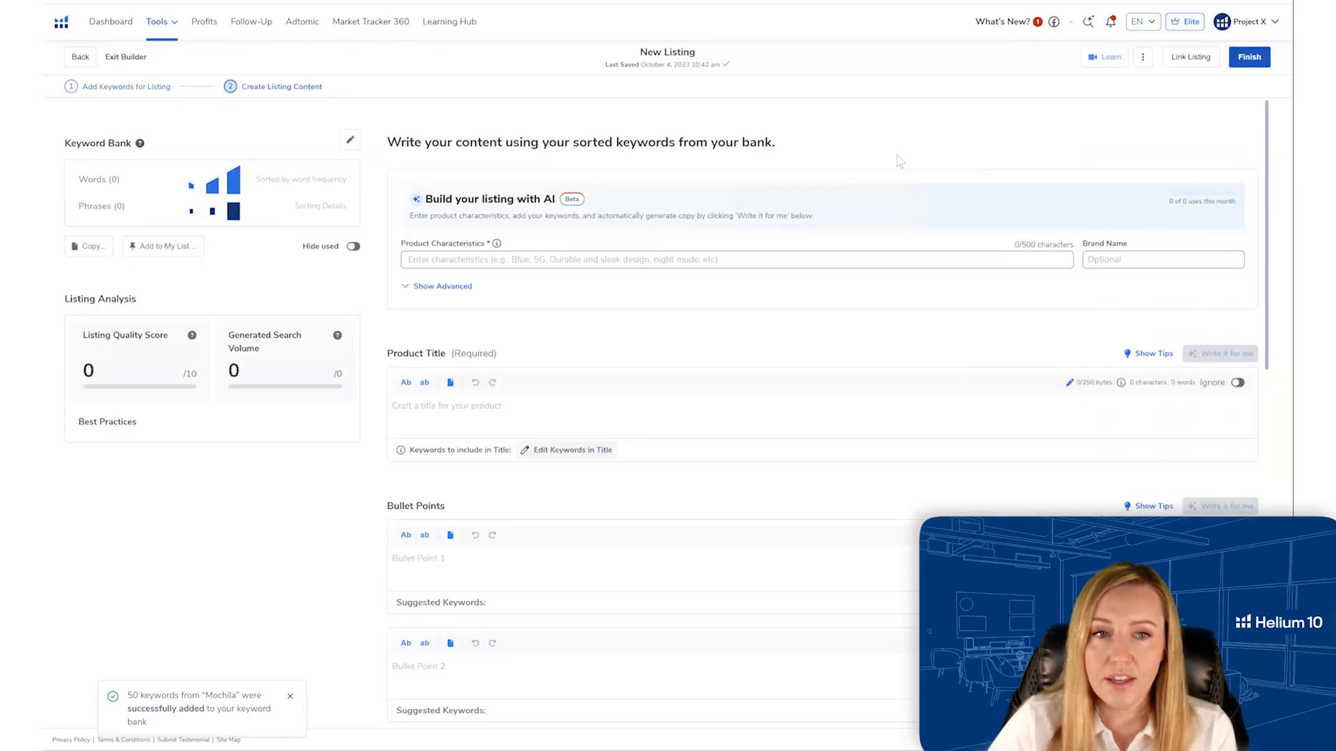
- Enter the product characteristics "mochila de viaje", "grande", "convient" and "easy to carry" as separate entries
click(463, 254)
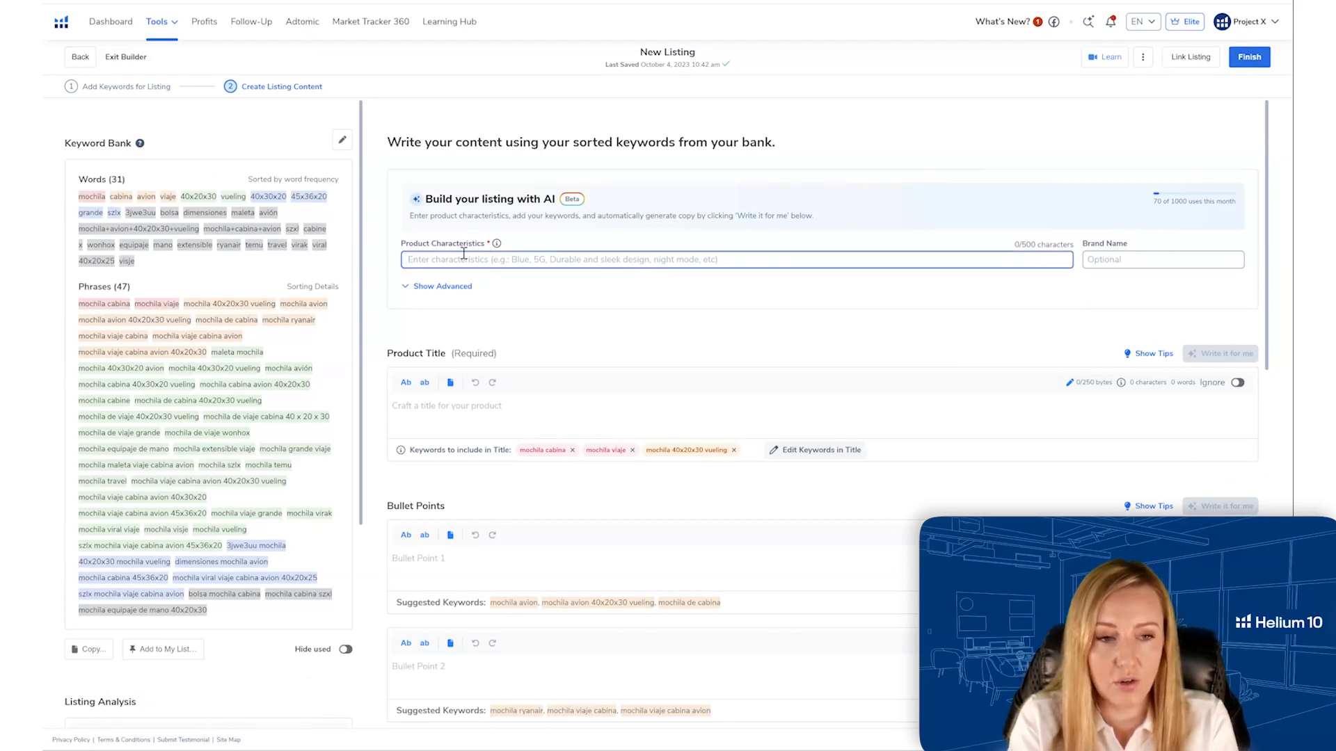
text(mochila de viaje)
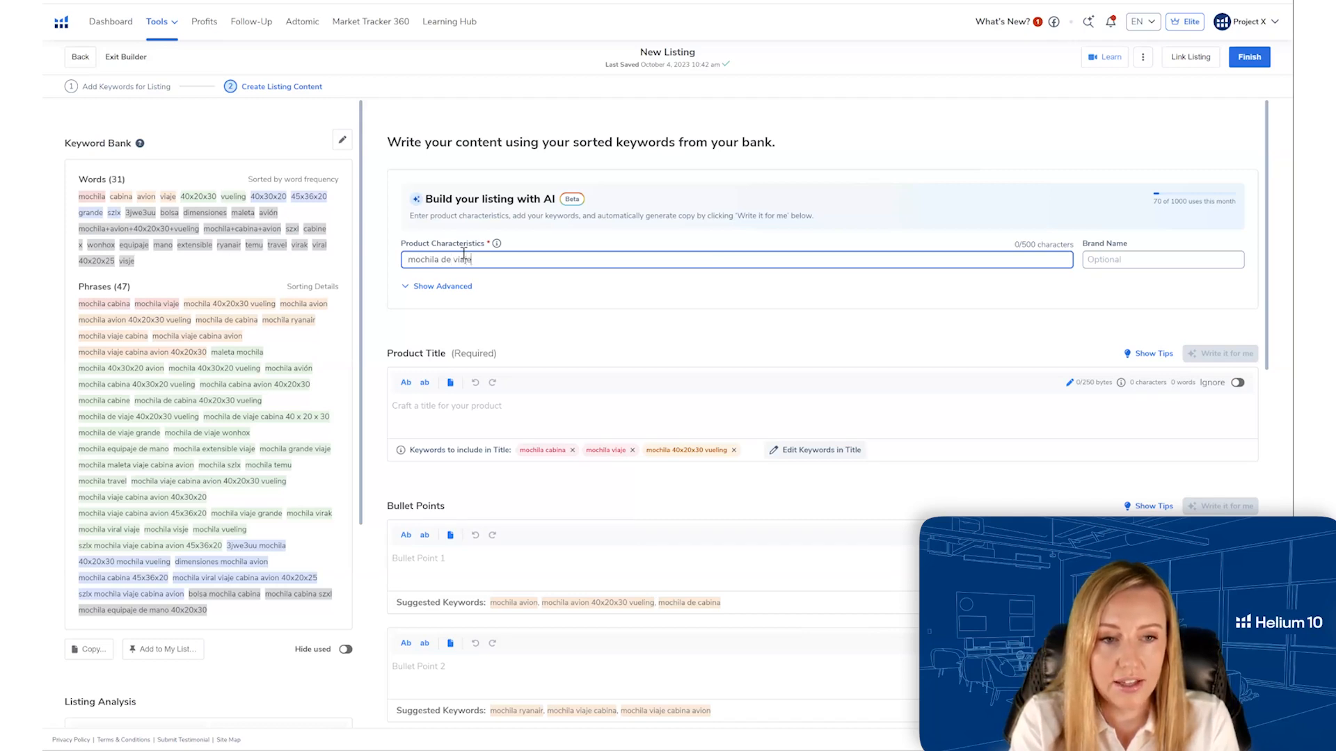
key(Return)
text(grande)
key(Return)
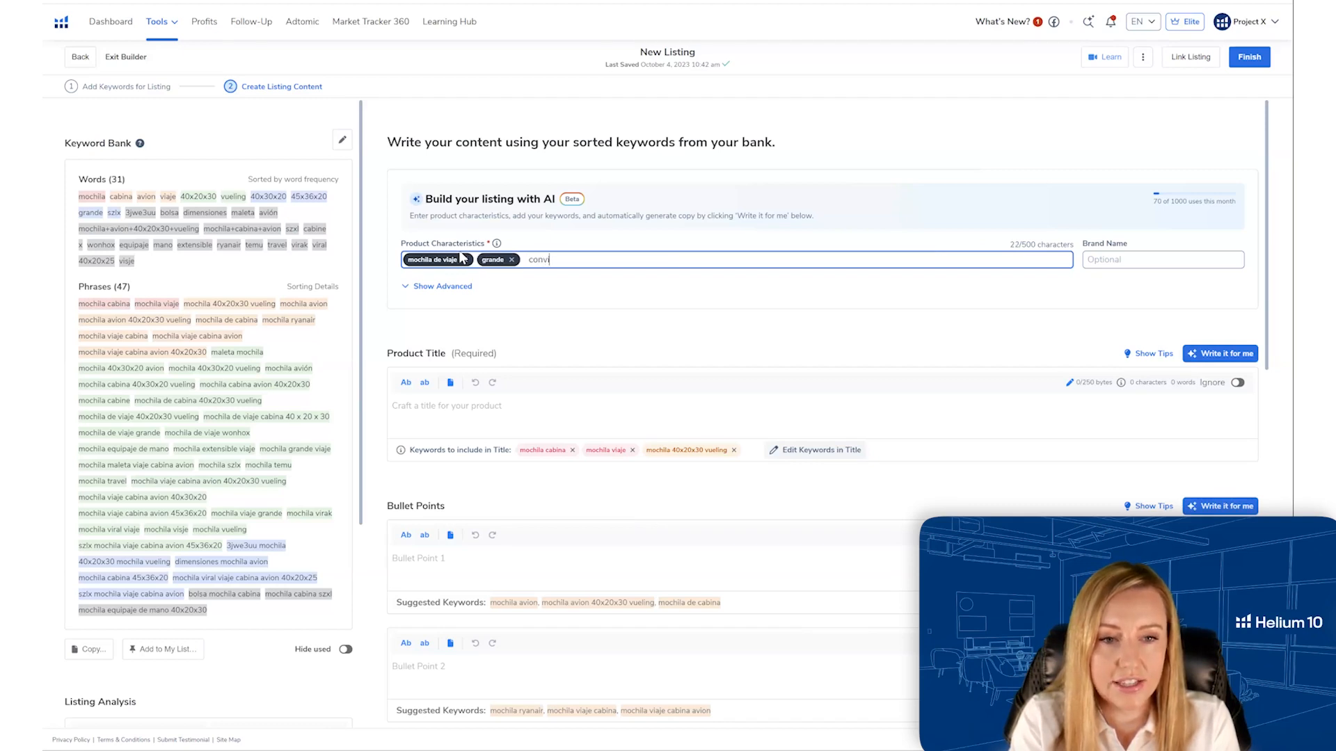
text(convient)
key(Return)
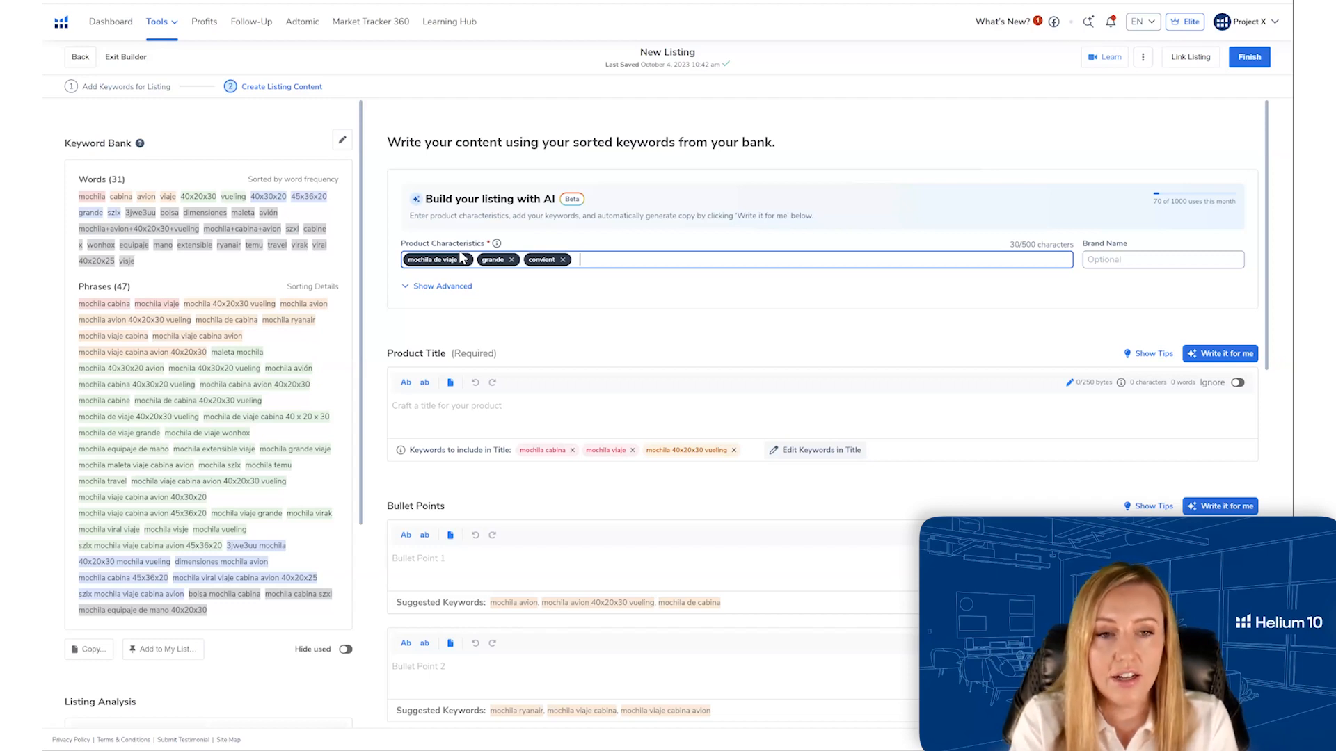
text(easy to carry)
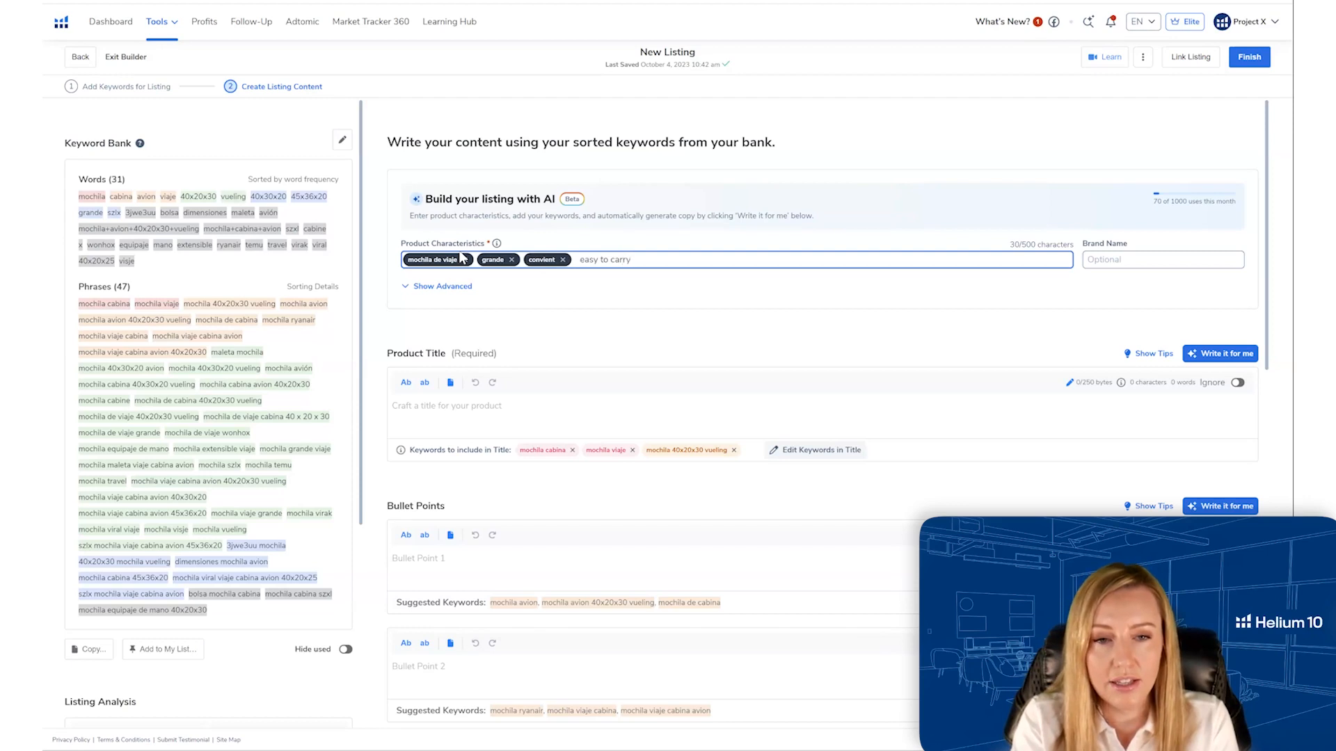
key(Return)
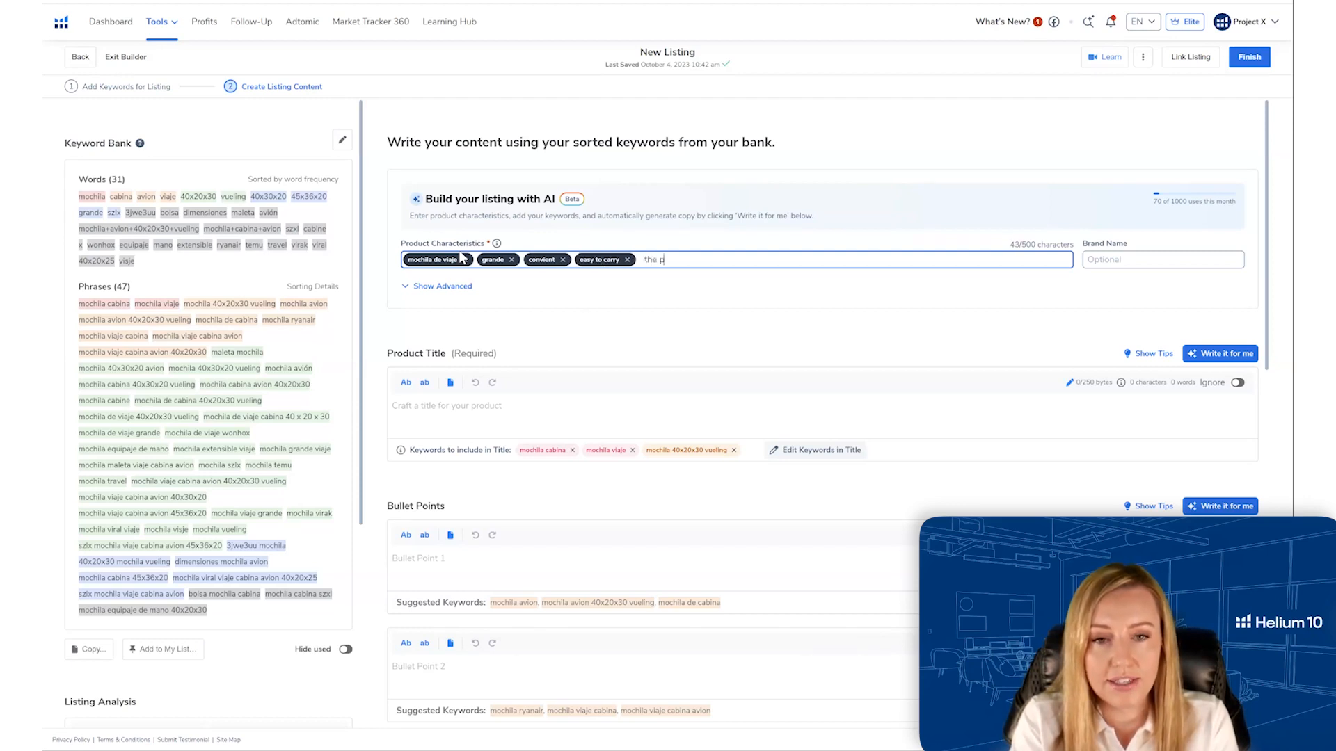
- Add the product characteristic "the perfect travel bag to fit all of your items"
text(the perfect travel p)
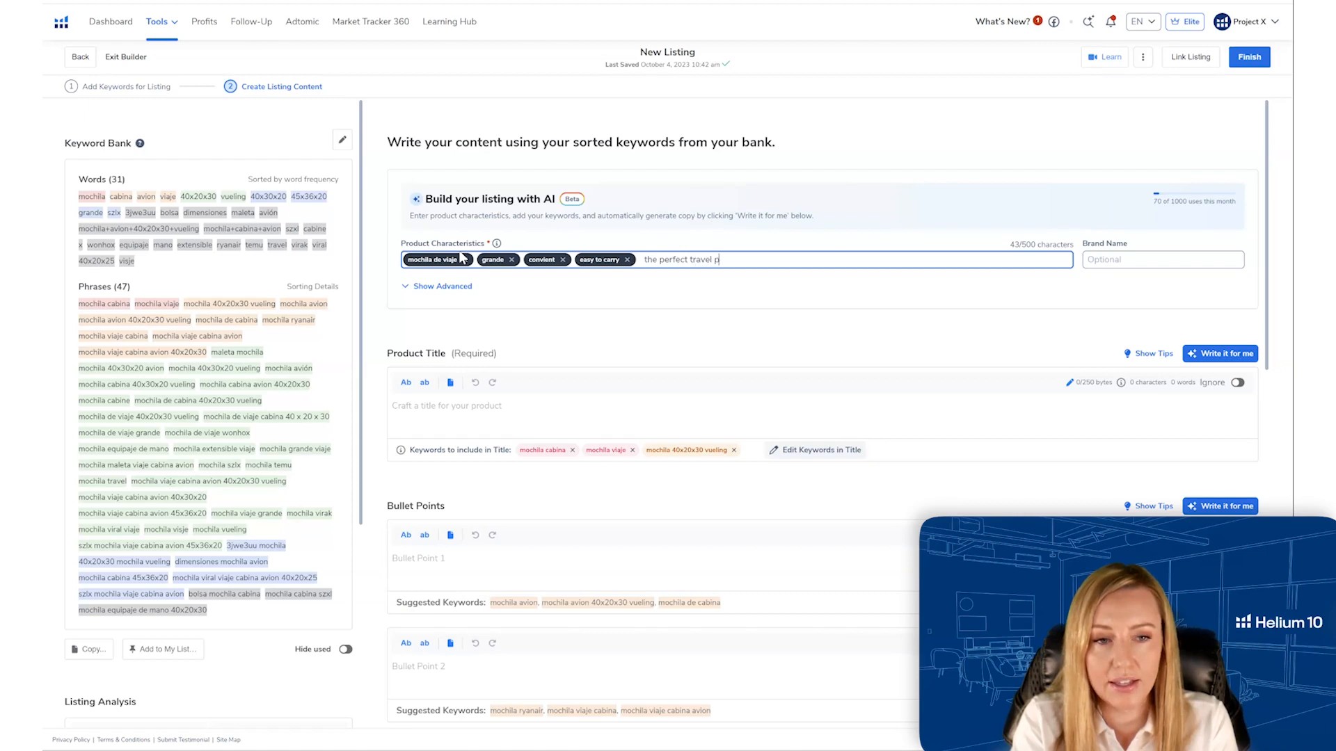
key(BackSpace)
text(bag to fit)
text( all of your it)
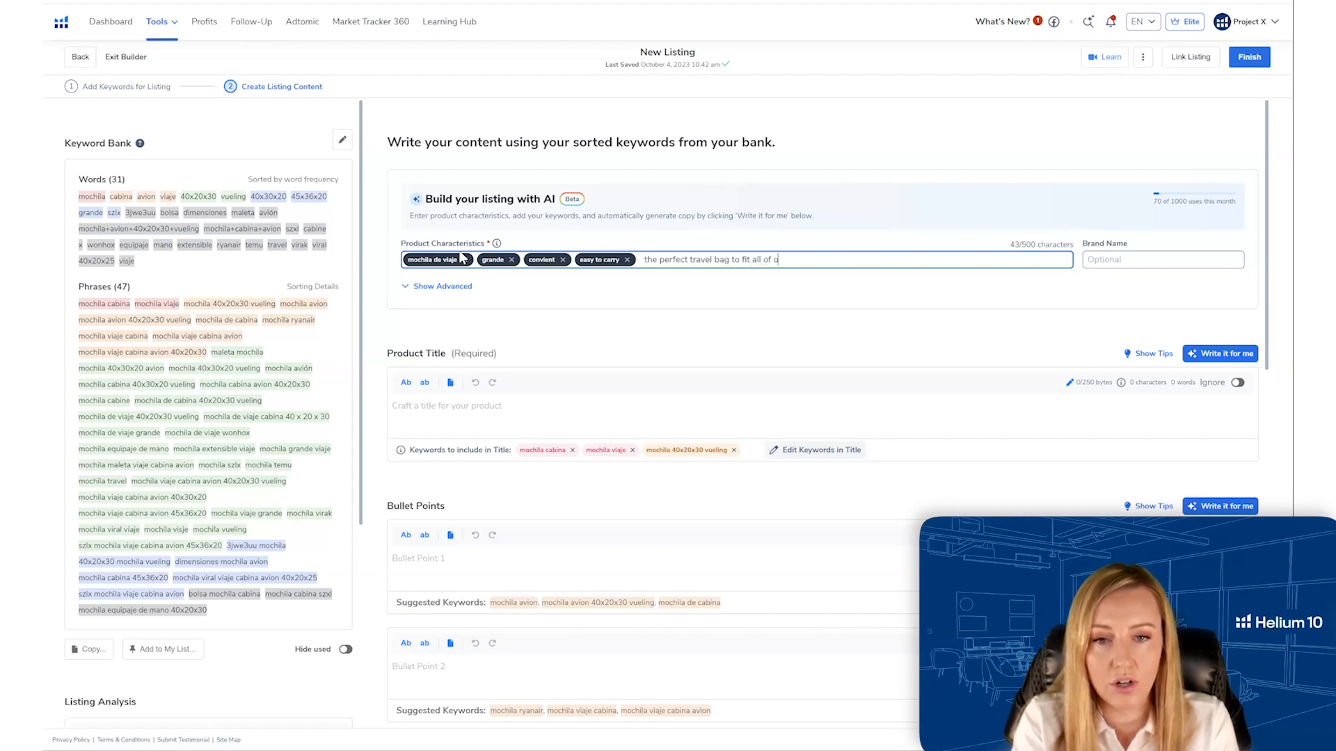
text(ems)
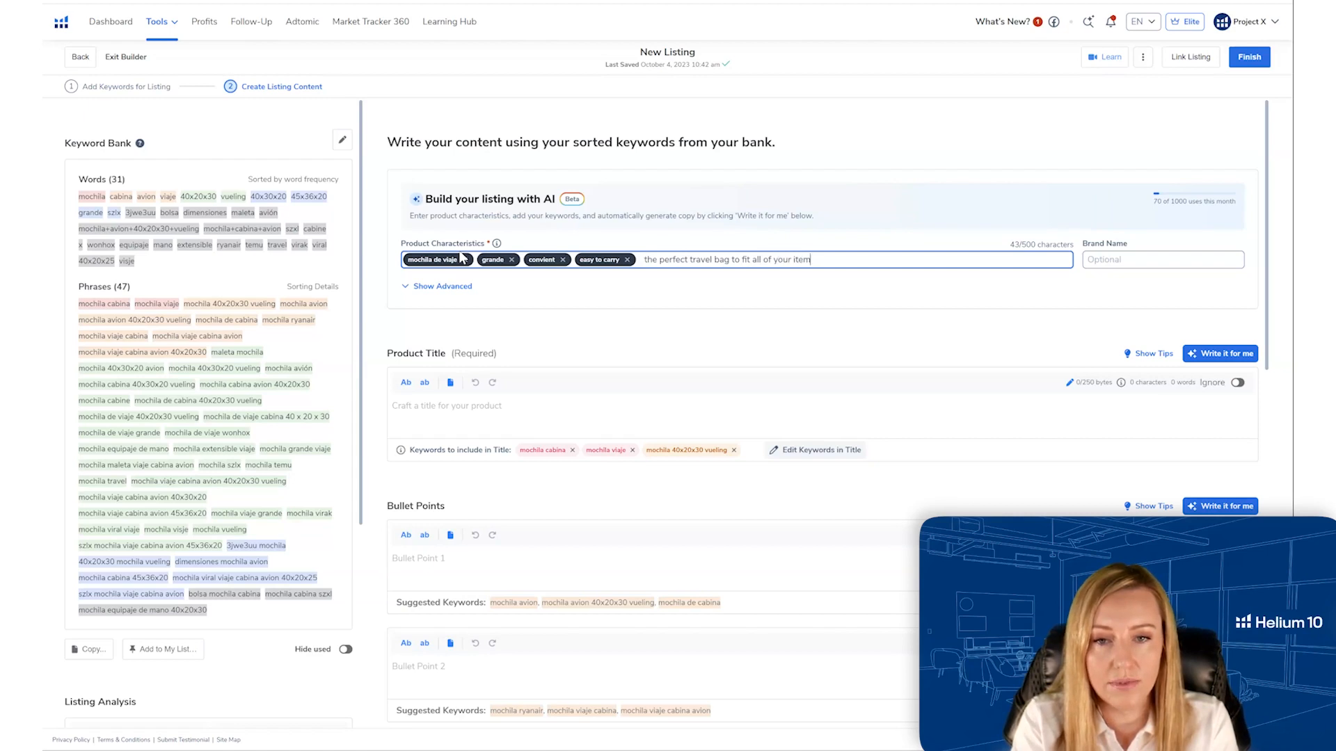
key(Return)
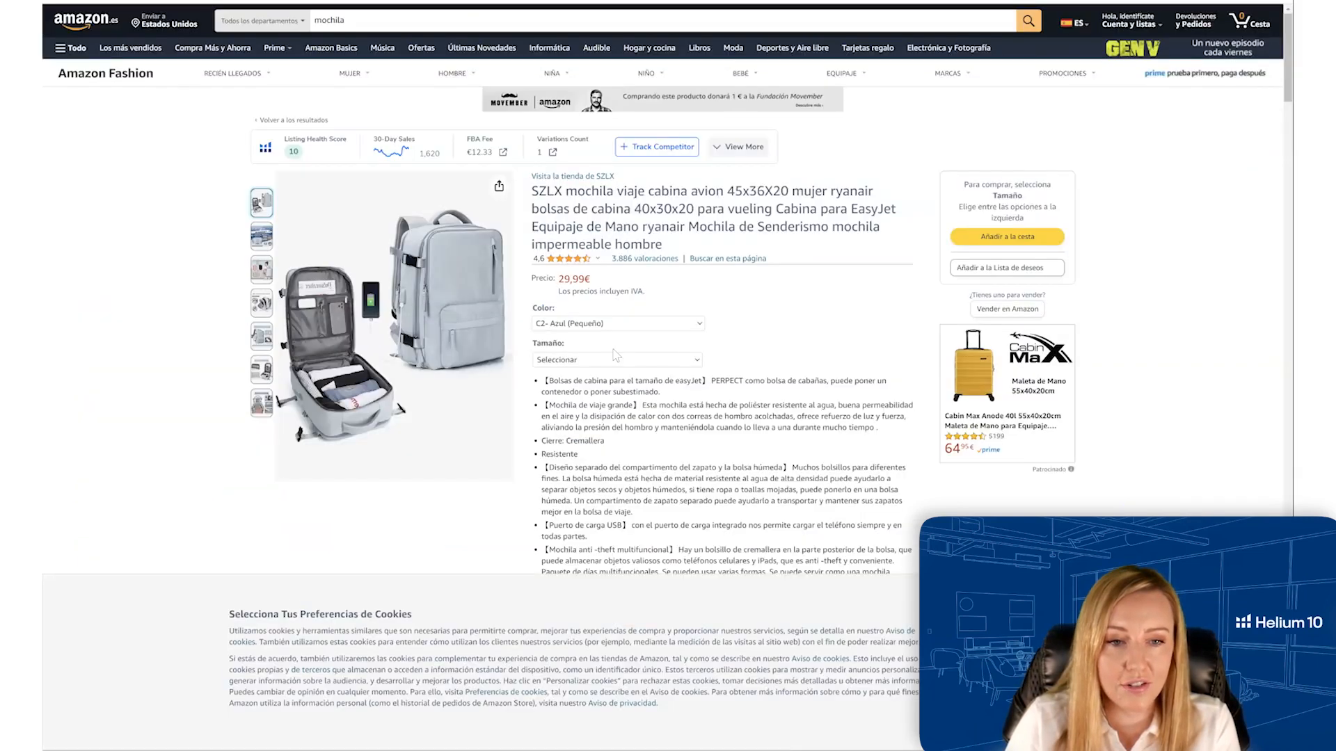
- Review the backpack's product page on amazon.es and add "carry on size" to the product characteristics
scroll(416, 33, down, 1)
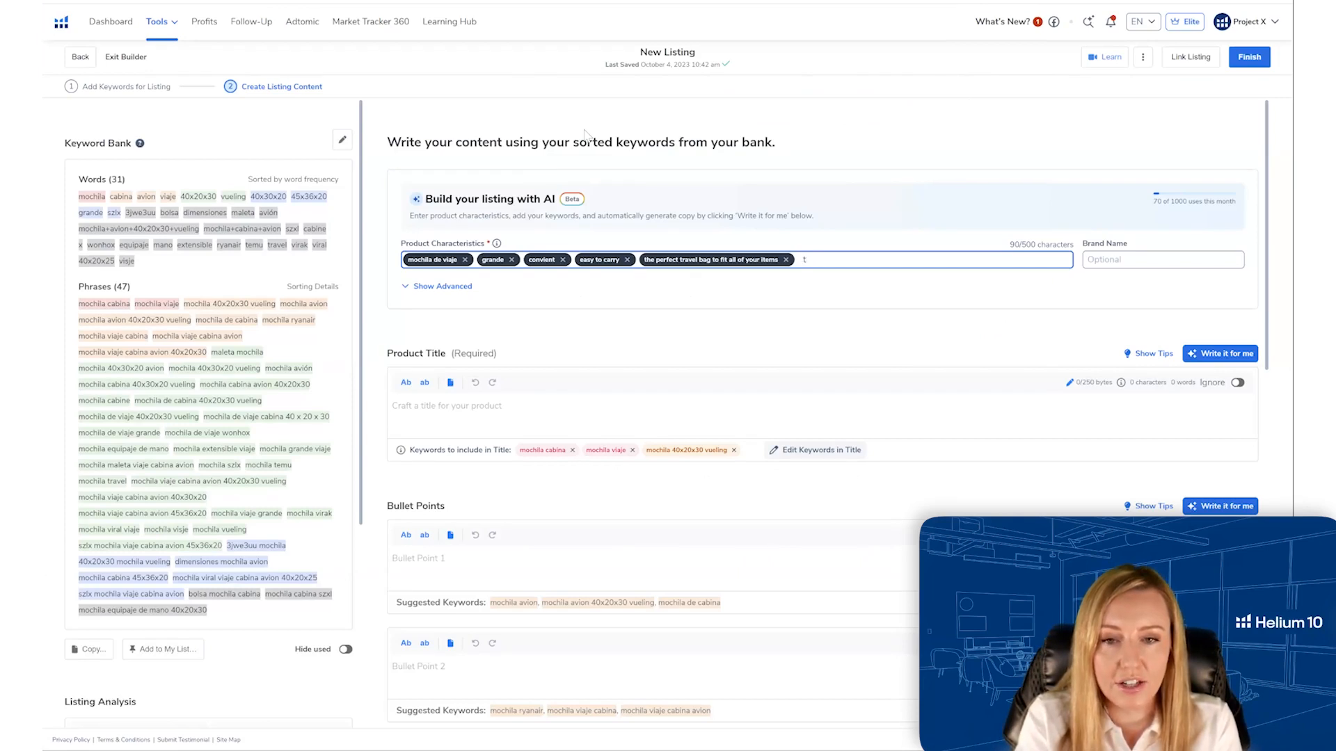
key(BackSpace)
key(BackSpace)
text(carry on size)
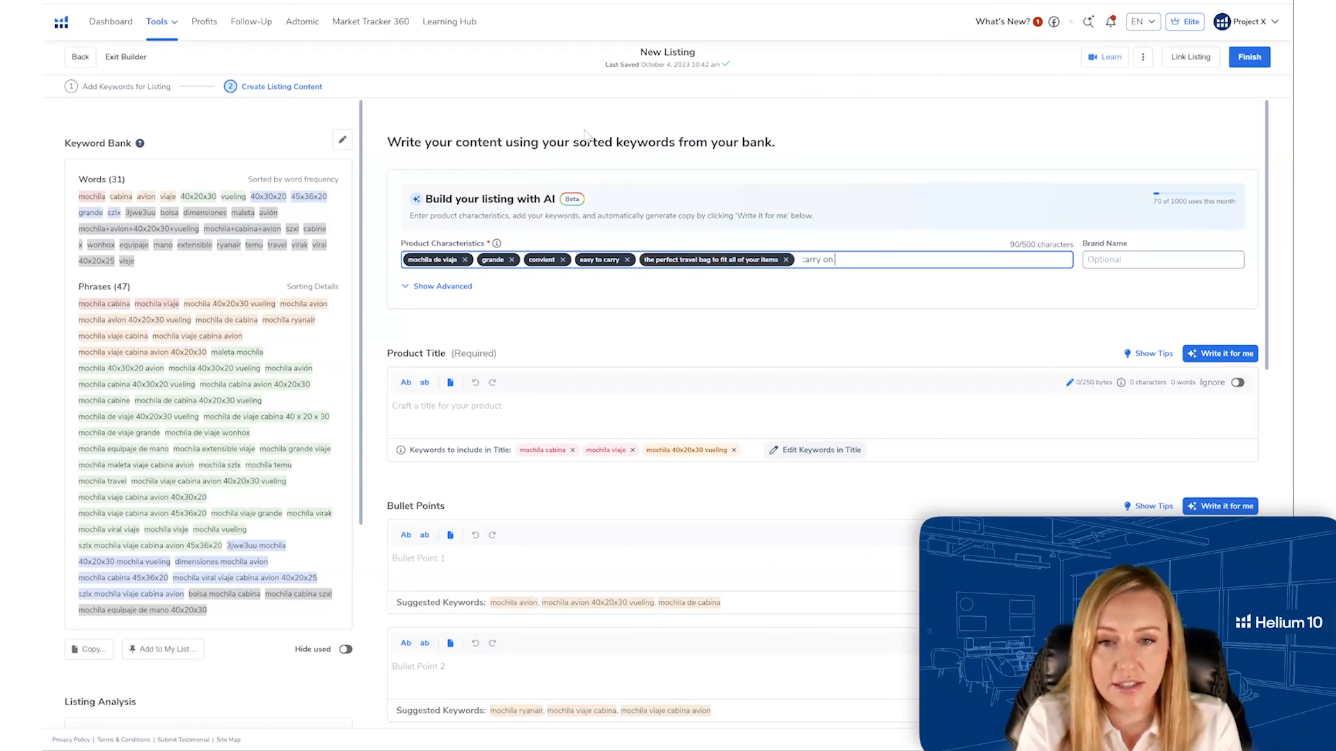
key(Return)
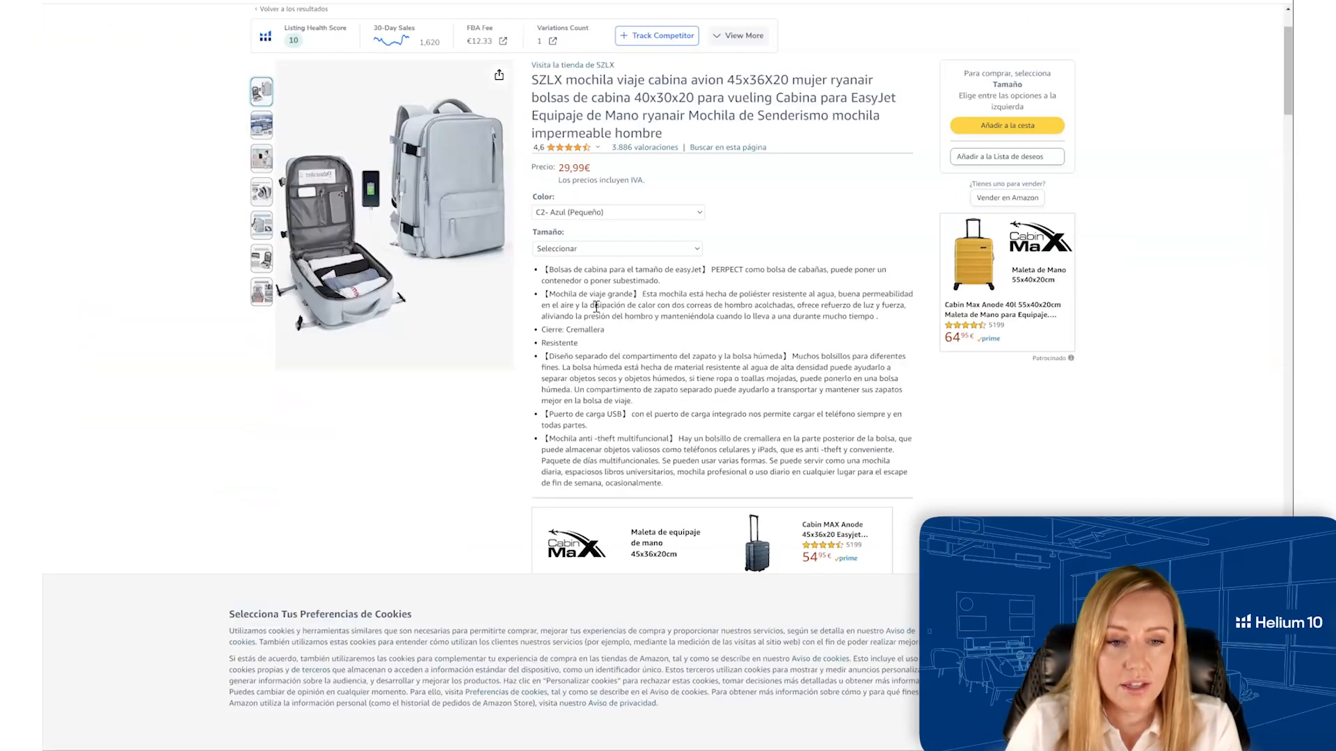
- Check the backpack's features on amazon.es and add the characteristics "mochila anti theft" and "perfect for Ryanair"
scroll(596, 306, down, 2)
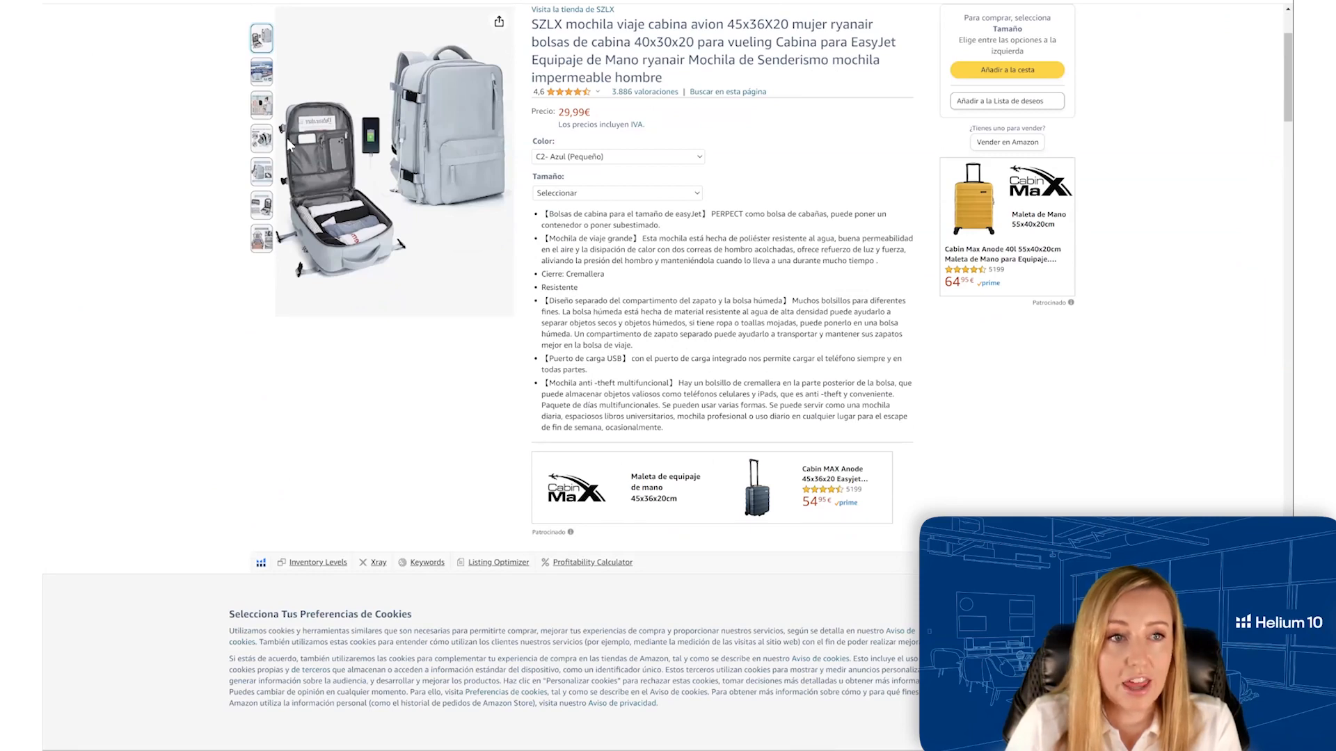
mouse_move(261, 105)
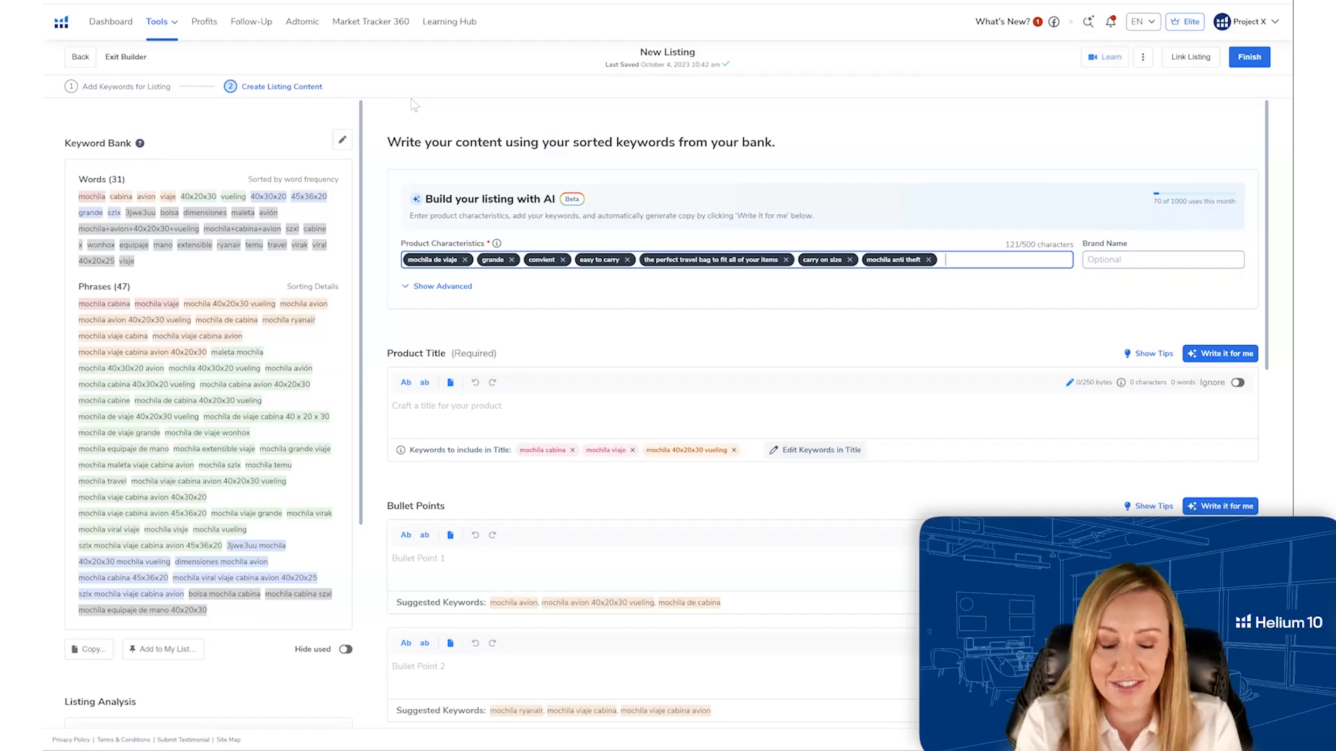
text(er)
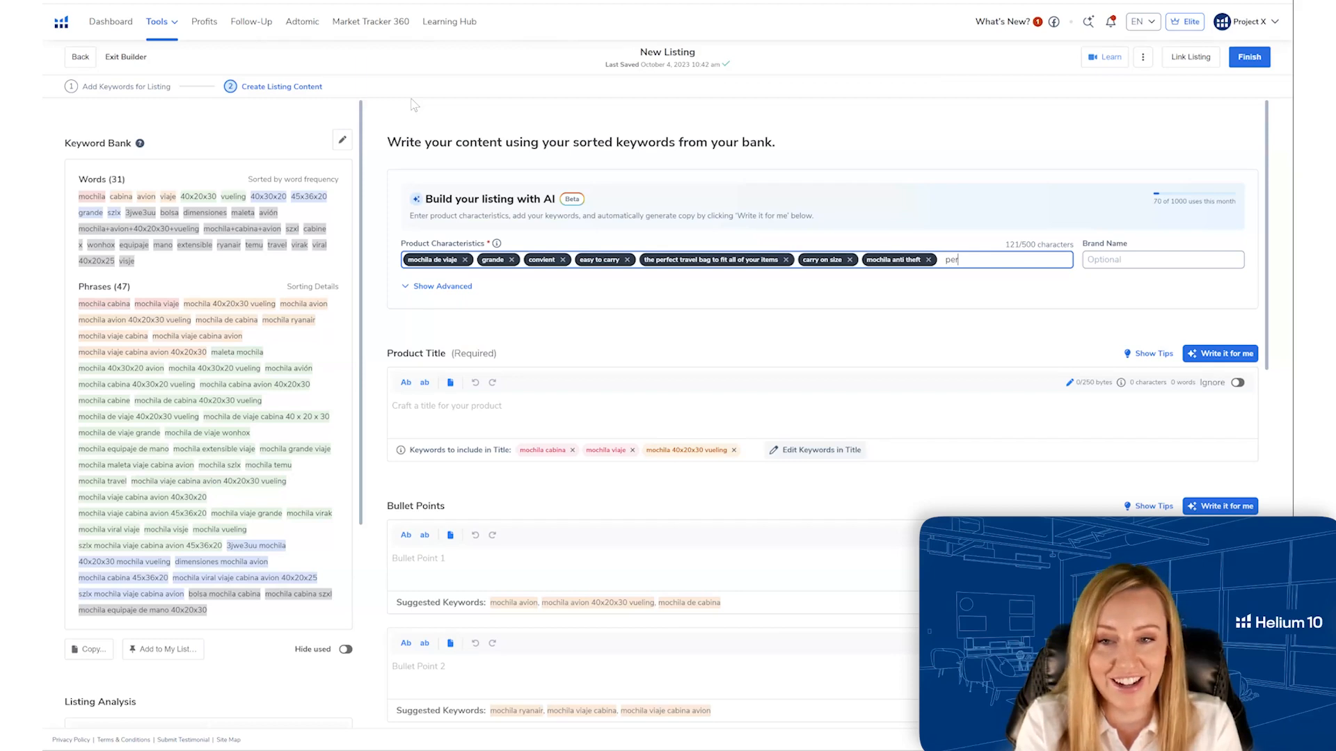
text(fect for Ryanair)
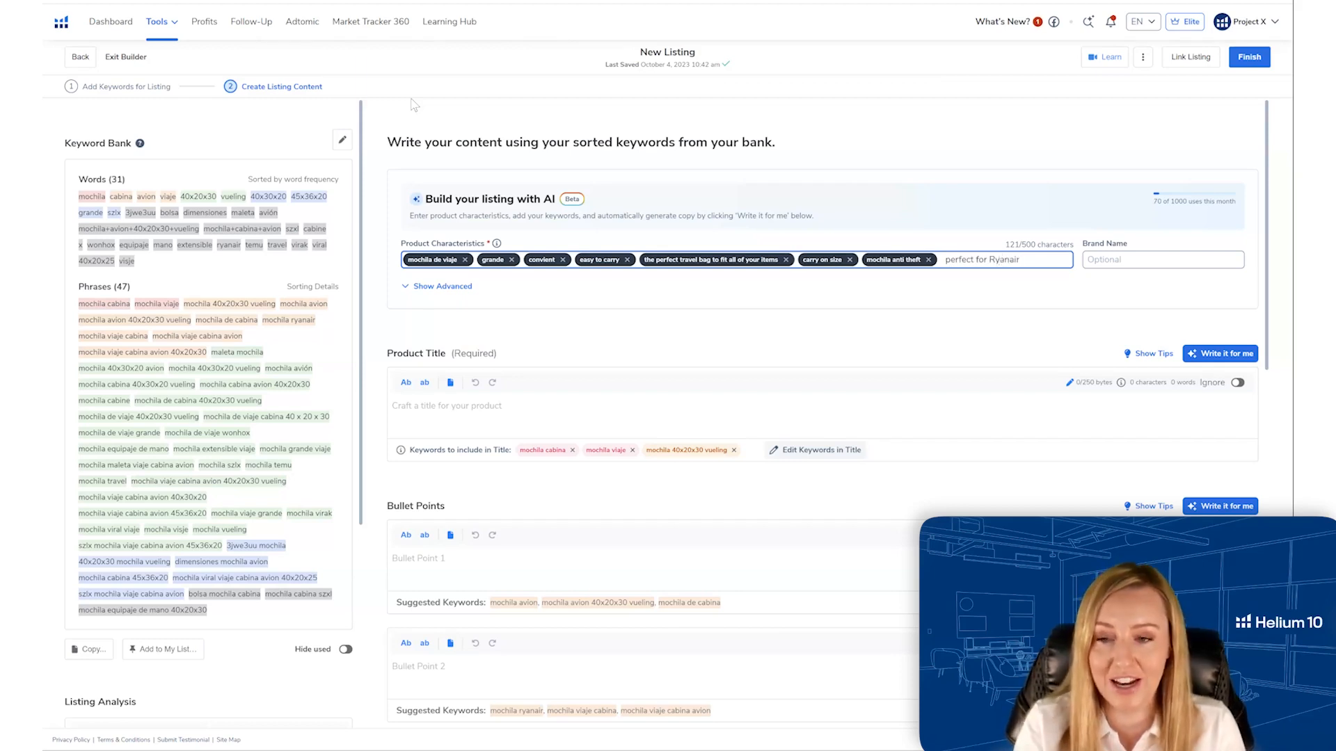
key(Return)
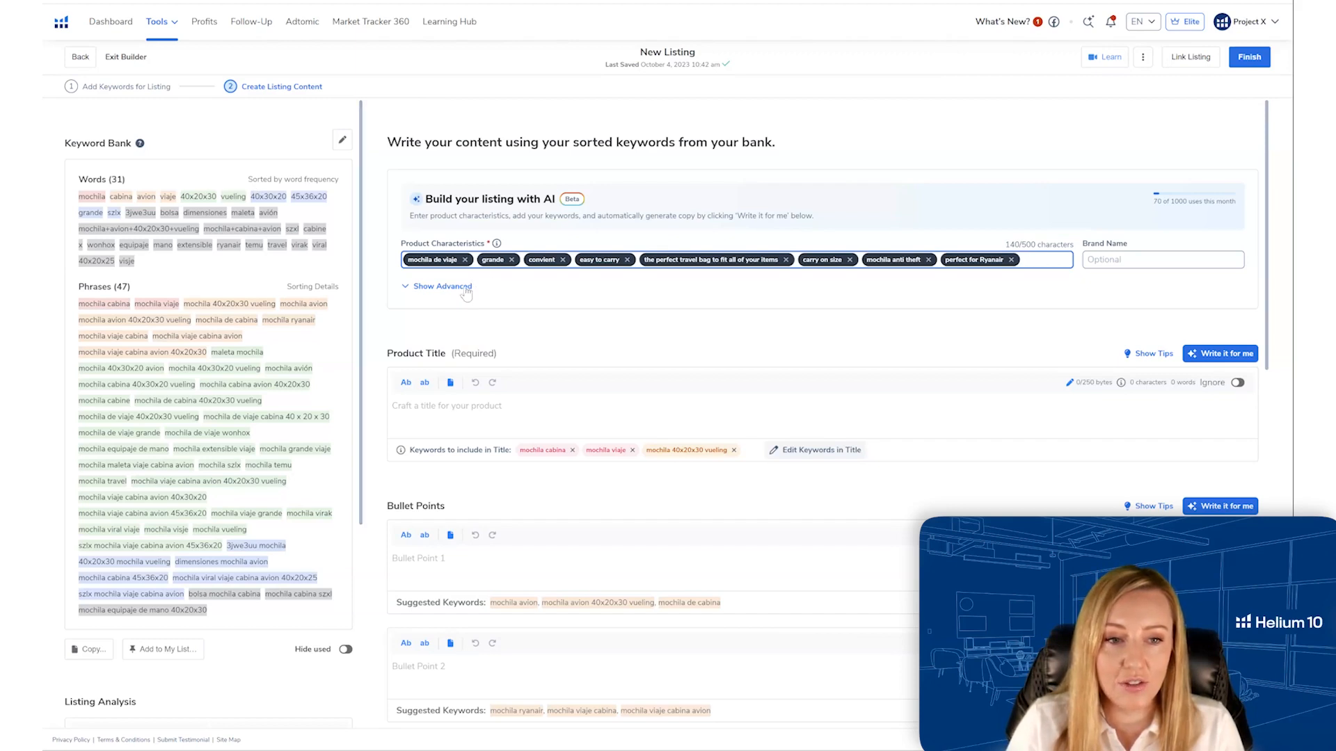
- Show the advanced AI options and set the product name to the seller's first name in possessive form followed by "Mochila De Viaje"
click(443, 286)
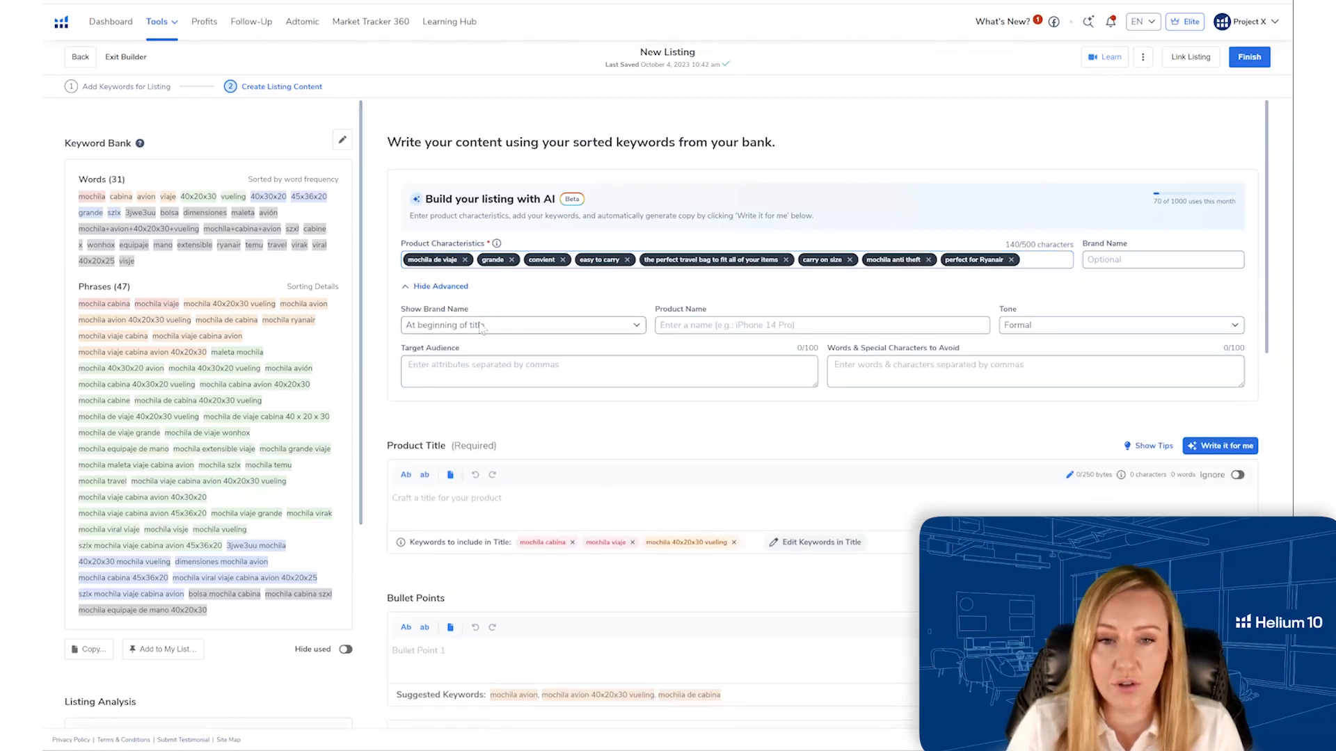
click(708, 325)
text(Moch)
text(Carr)
text(ie's Mochila )
text(De Viaje)
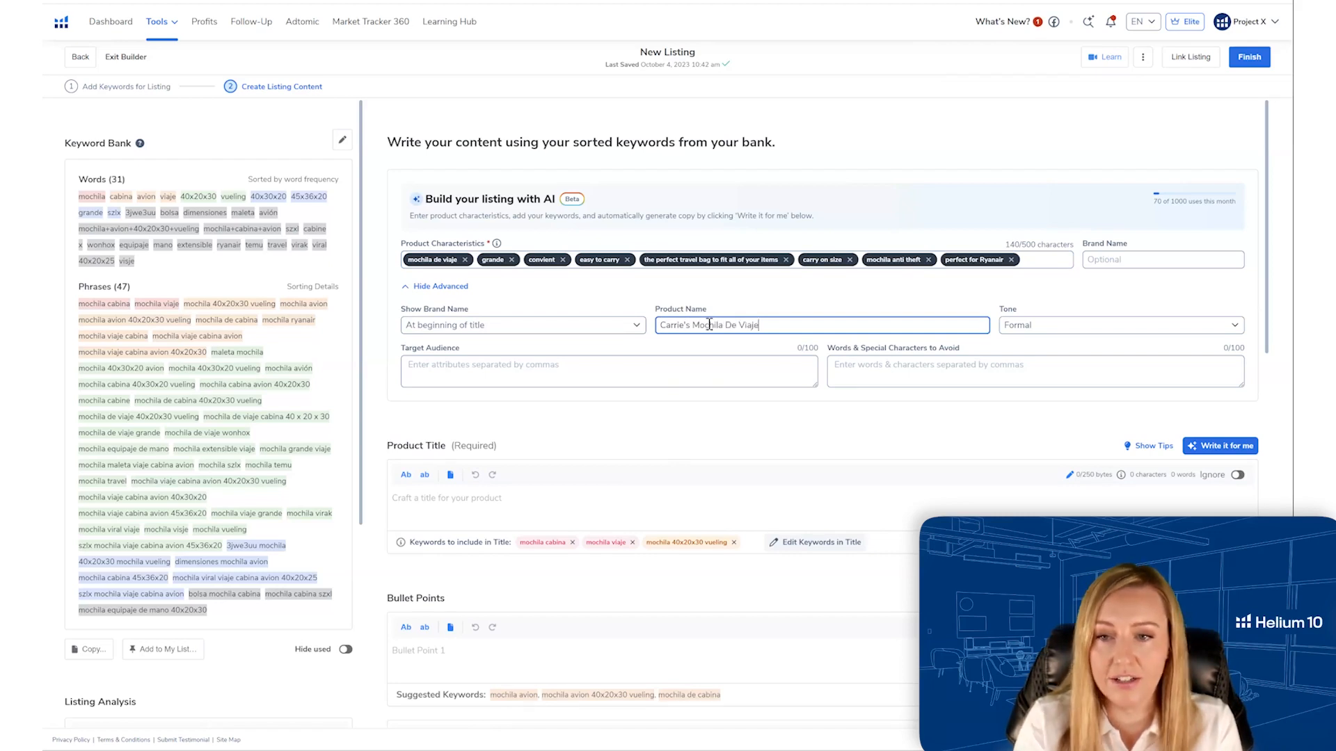
- Set the tone to Casual and the target audience to "travelers, people who only travel with carry on"
click(1120, 325)
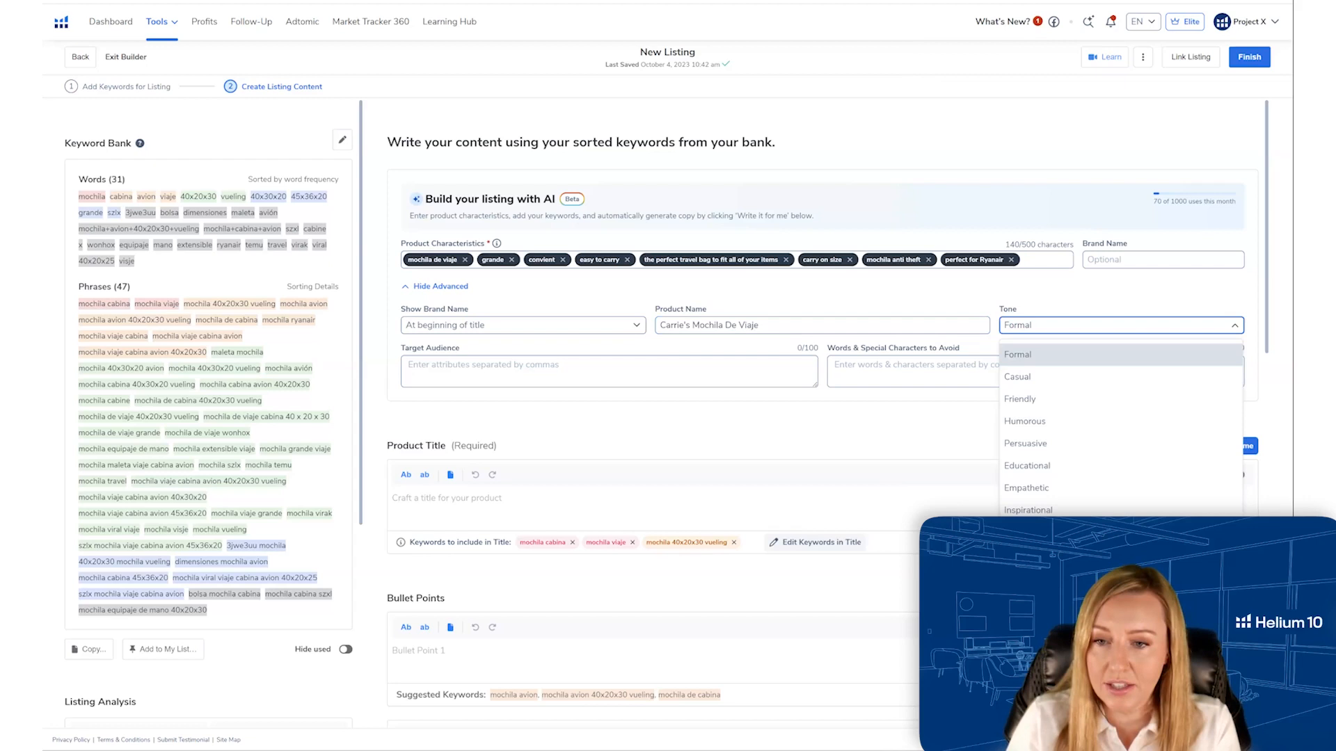
click(1018, 377)
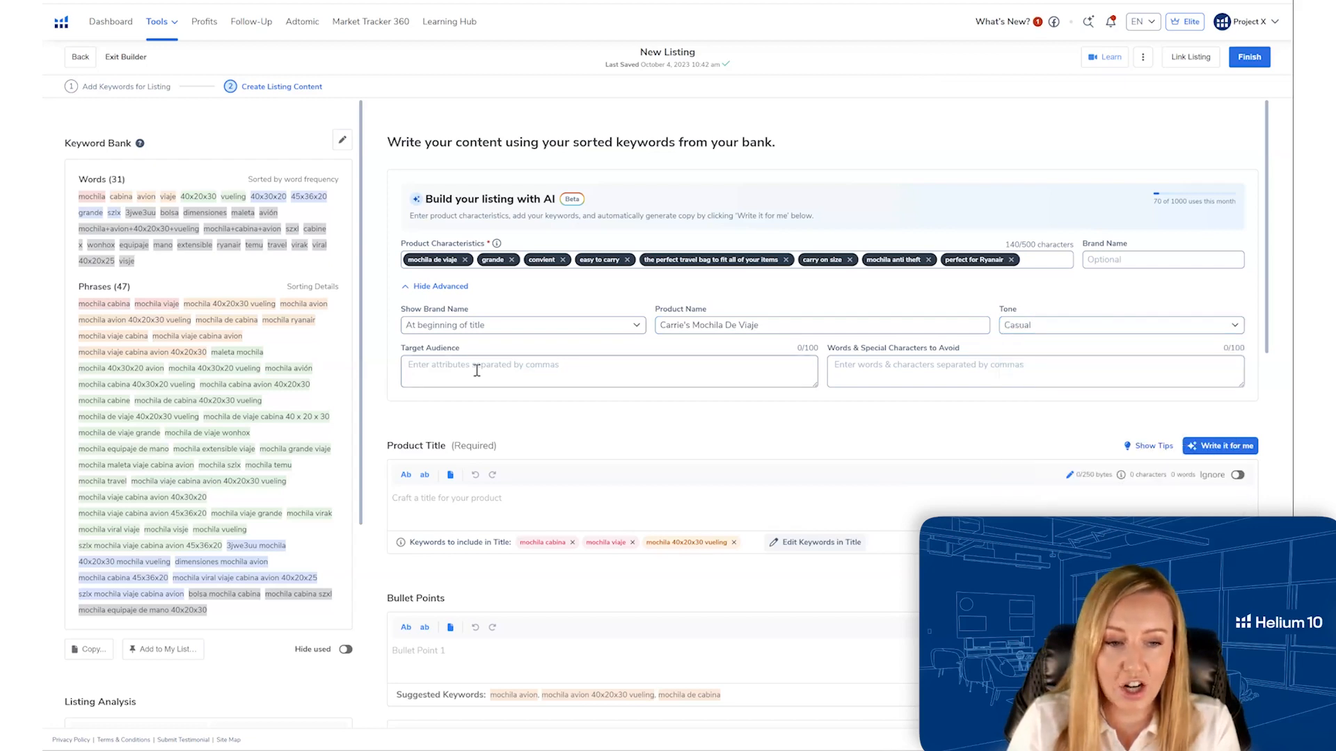
click(477, 371)
text(travelers)
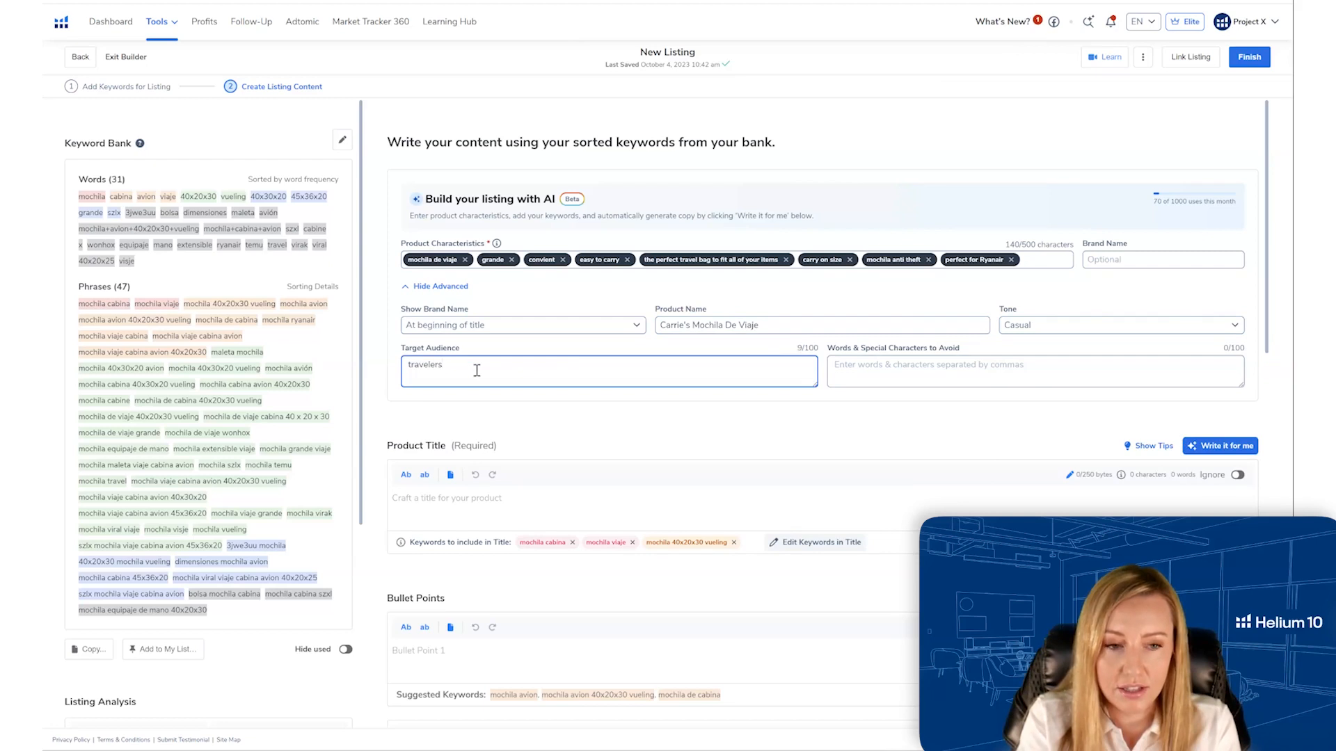
text(, people who only travel with carry on)
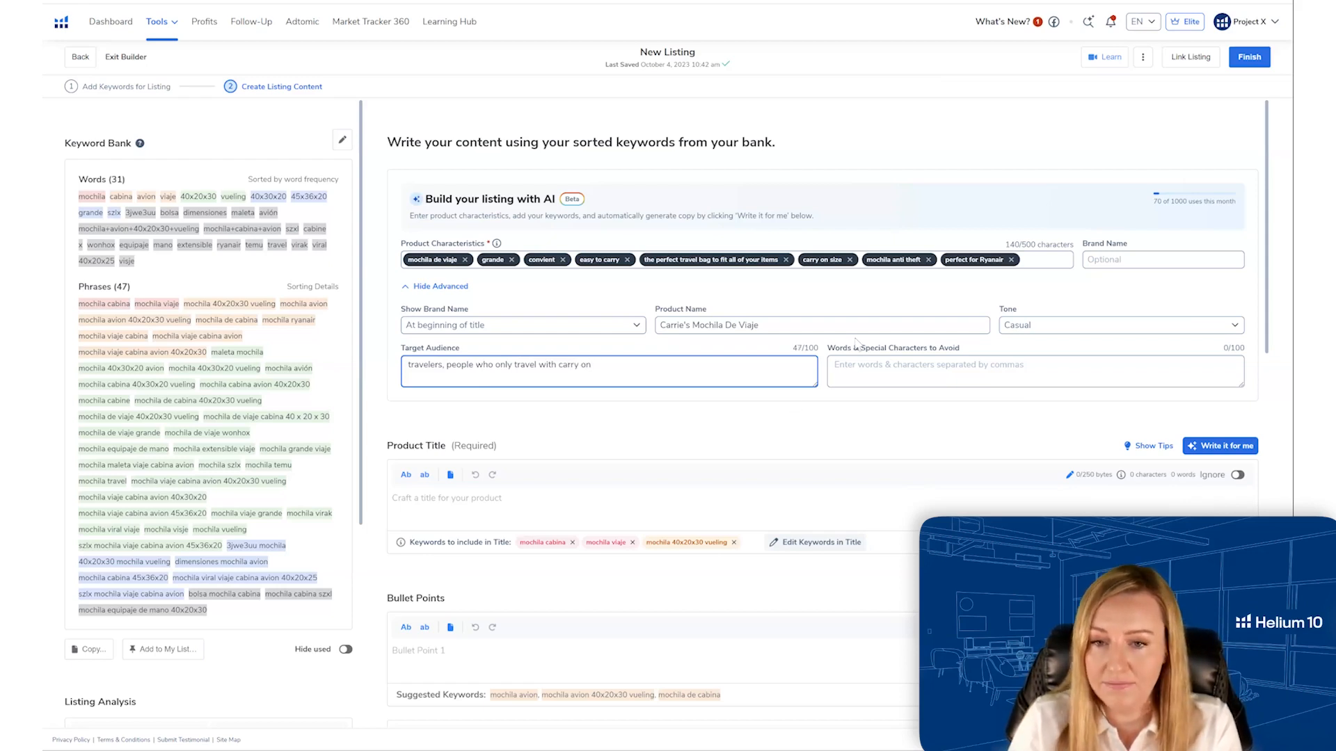
click(911, 372)
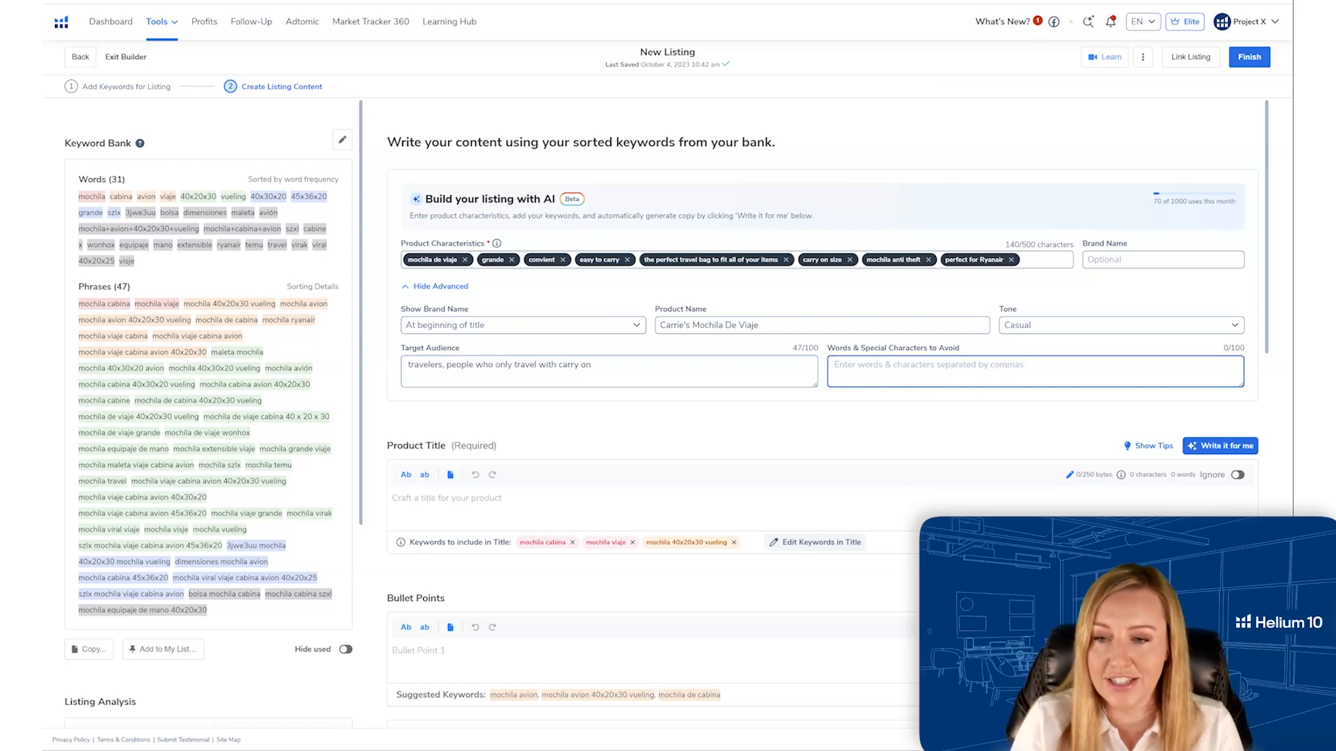
- Generate the product title with AI, review it, and accept the suggestion as the listing's title
click(1220, 446)
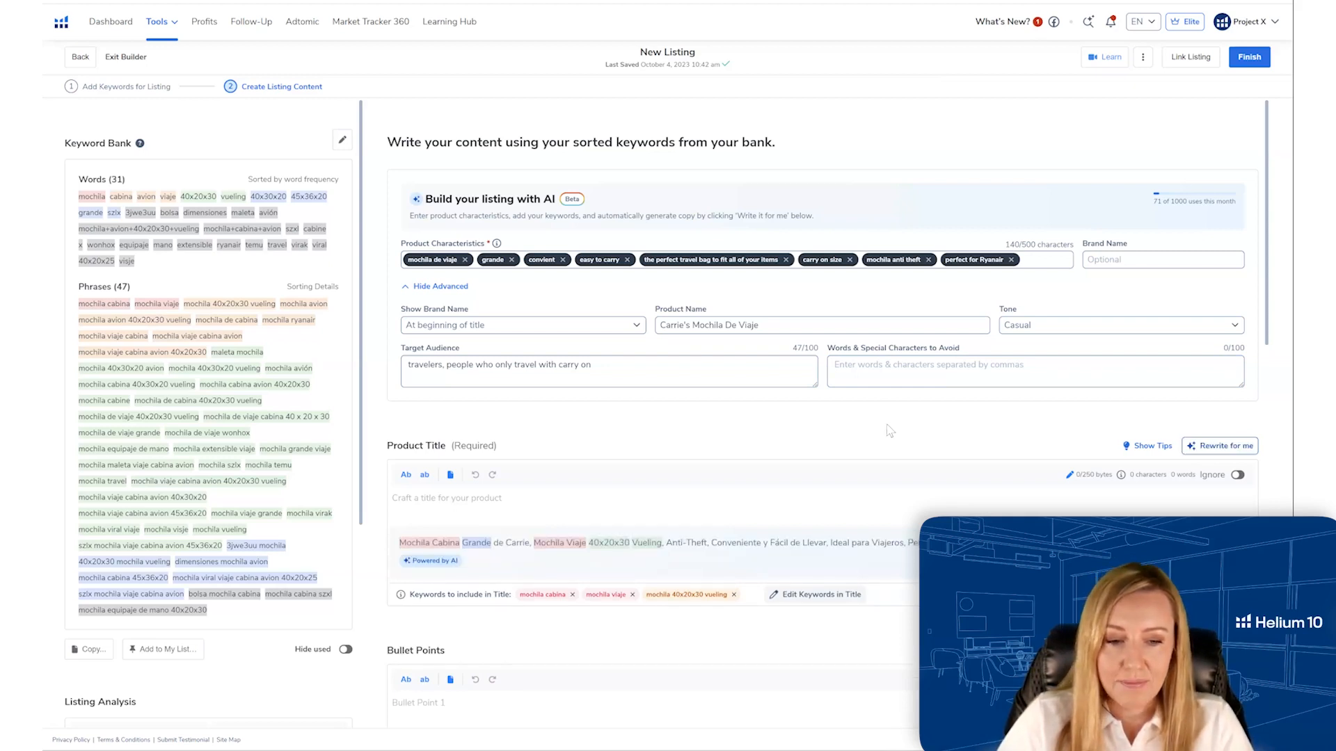
scroll(887, 428, down, 3)
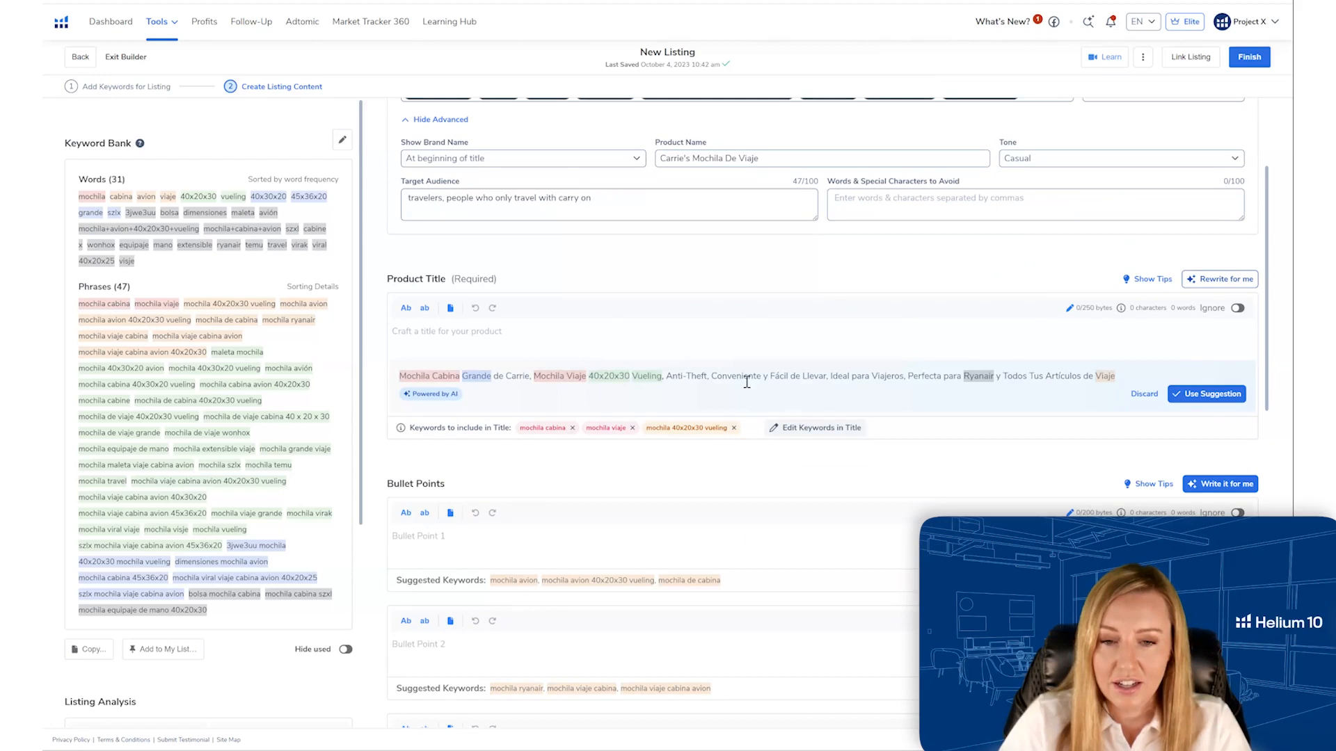
scroll(566, 181, up, 1)
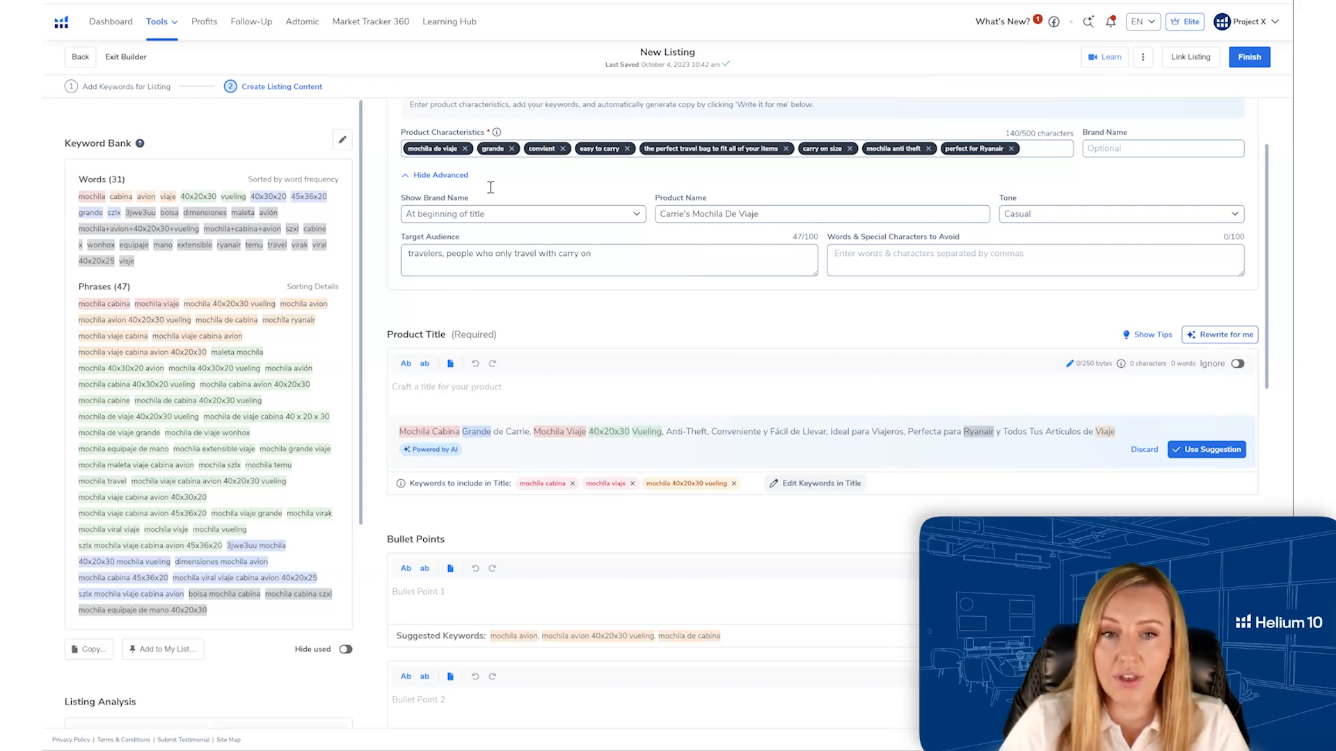
click(1207, 449)
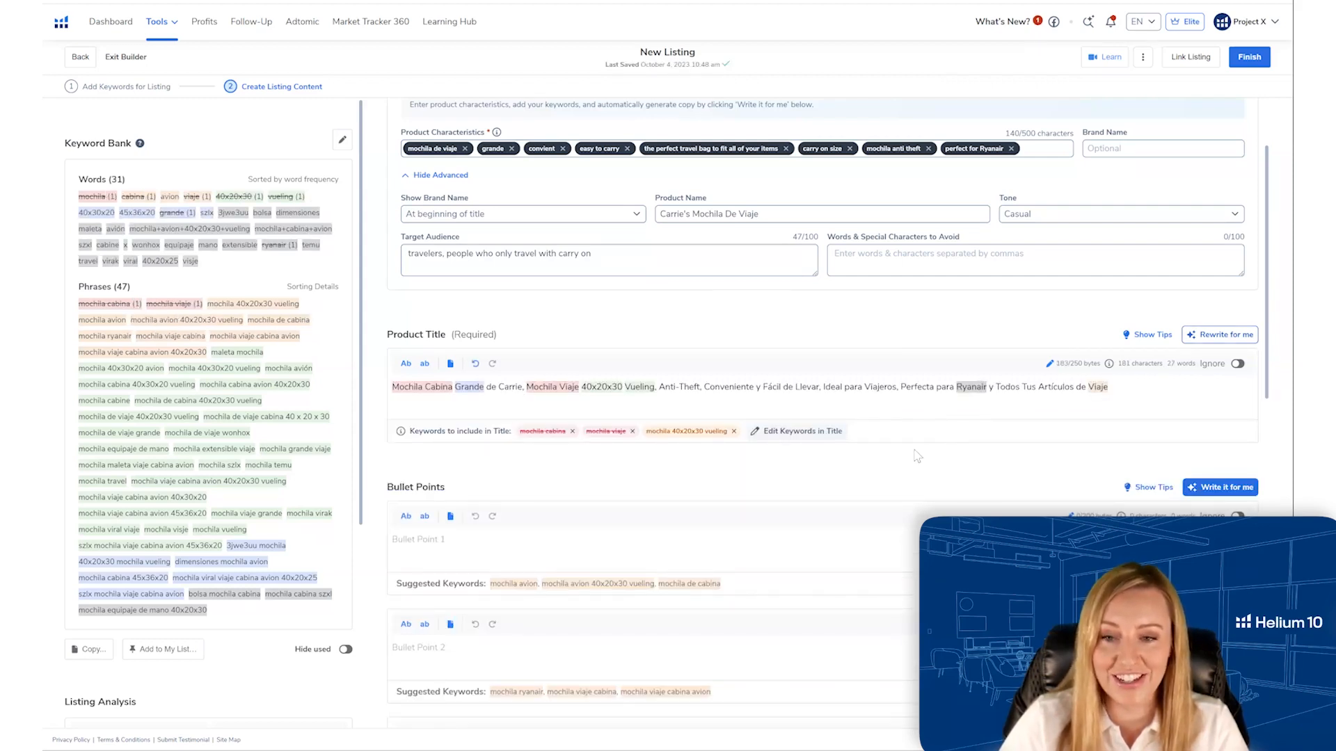
- Copy the full Spanish product title and open a new browser tab
drag(1111, 387, 411, 393)
right_click(409, 392)
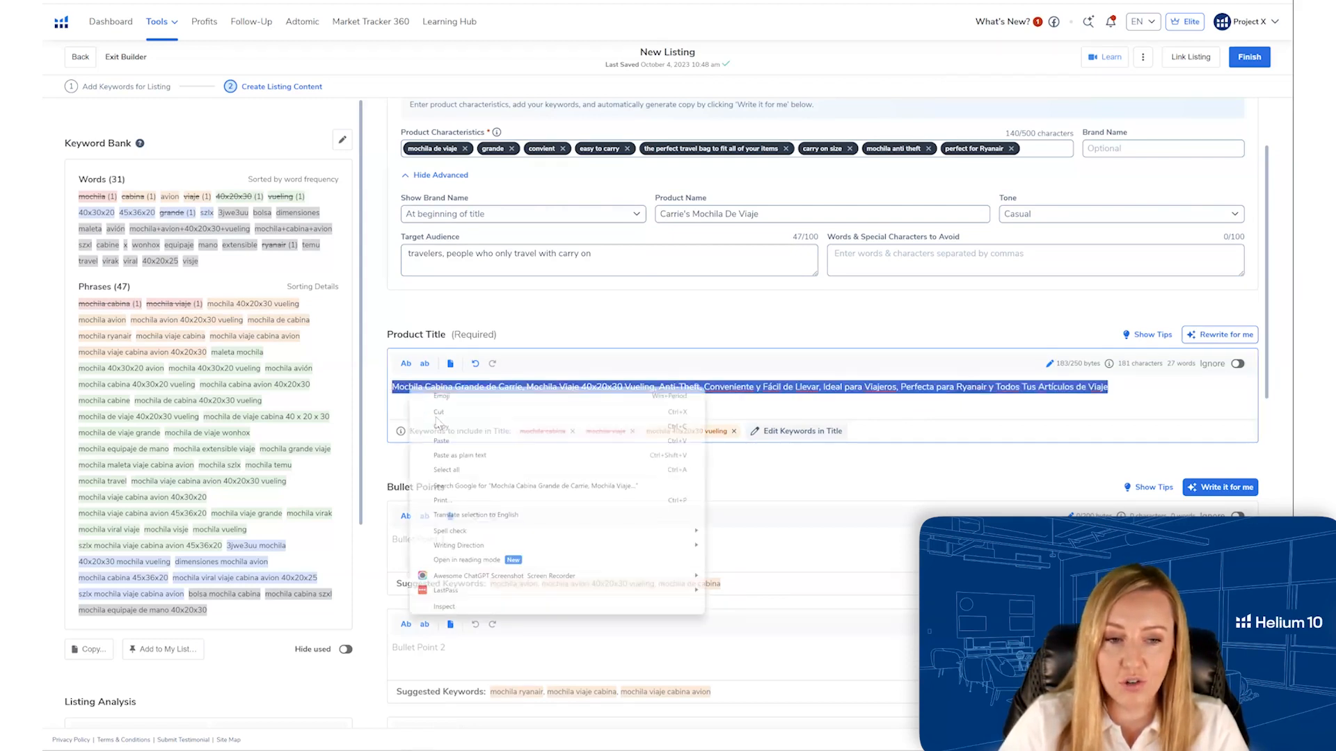
click(439, 426)
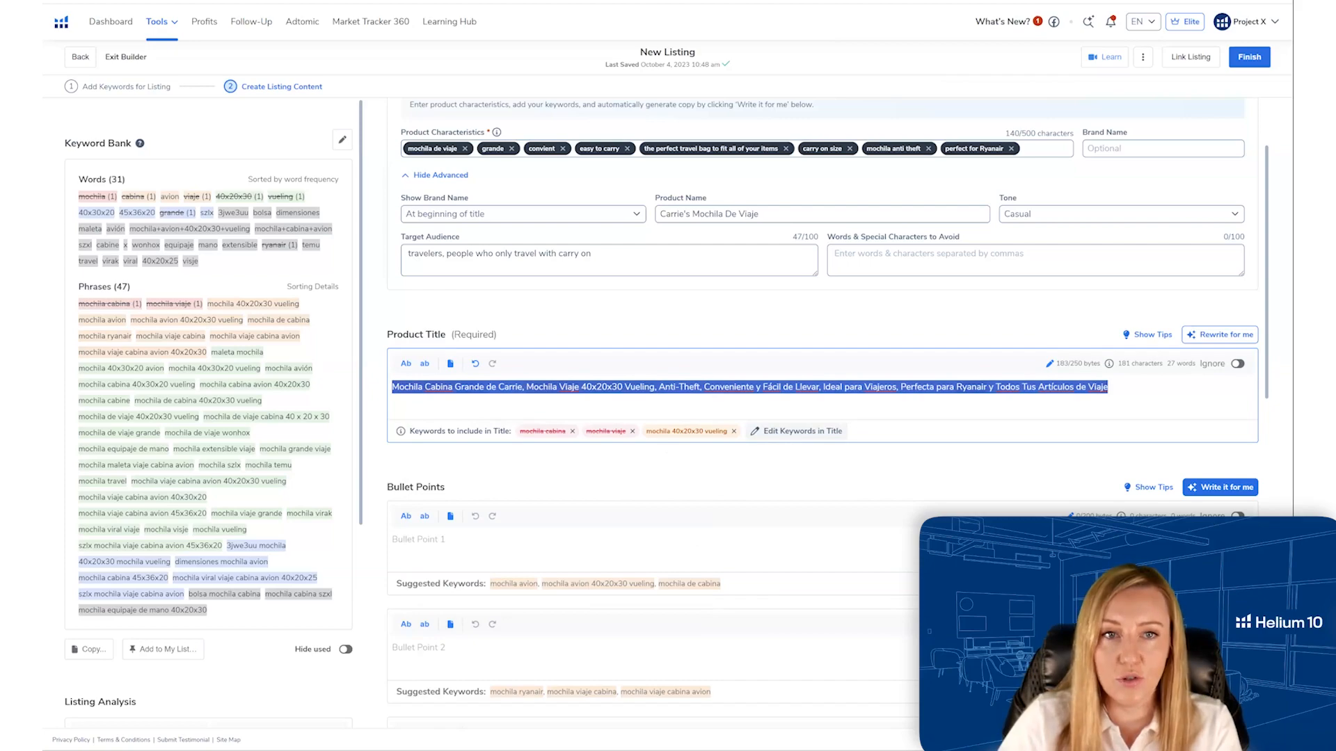
key(ctrl+t)
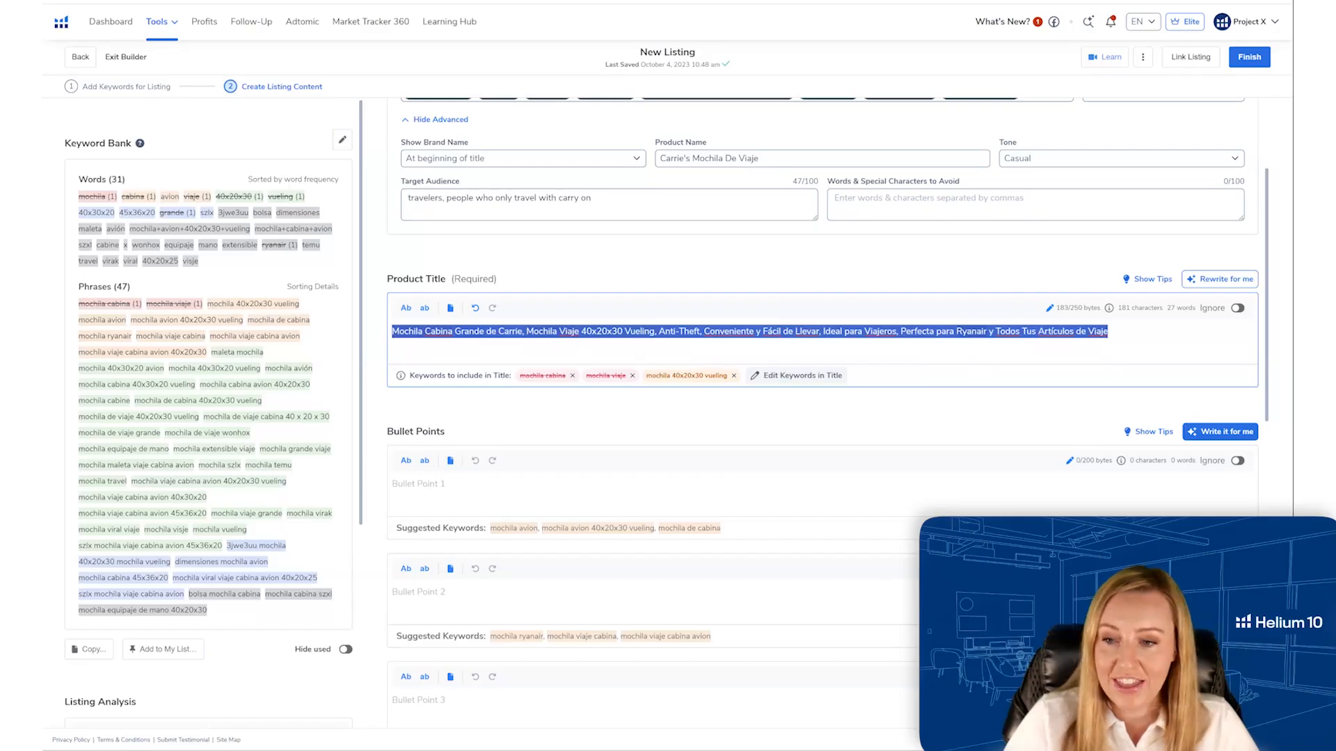
- Generate the listing's bullet points with AI
click(1220, 432)
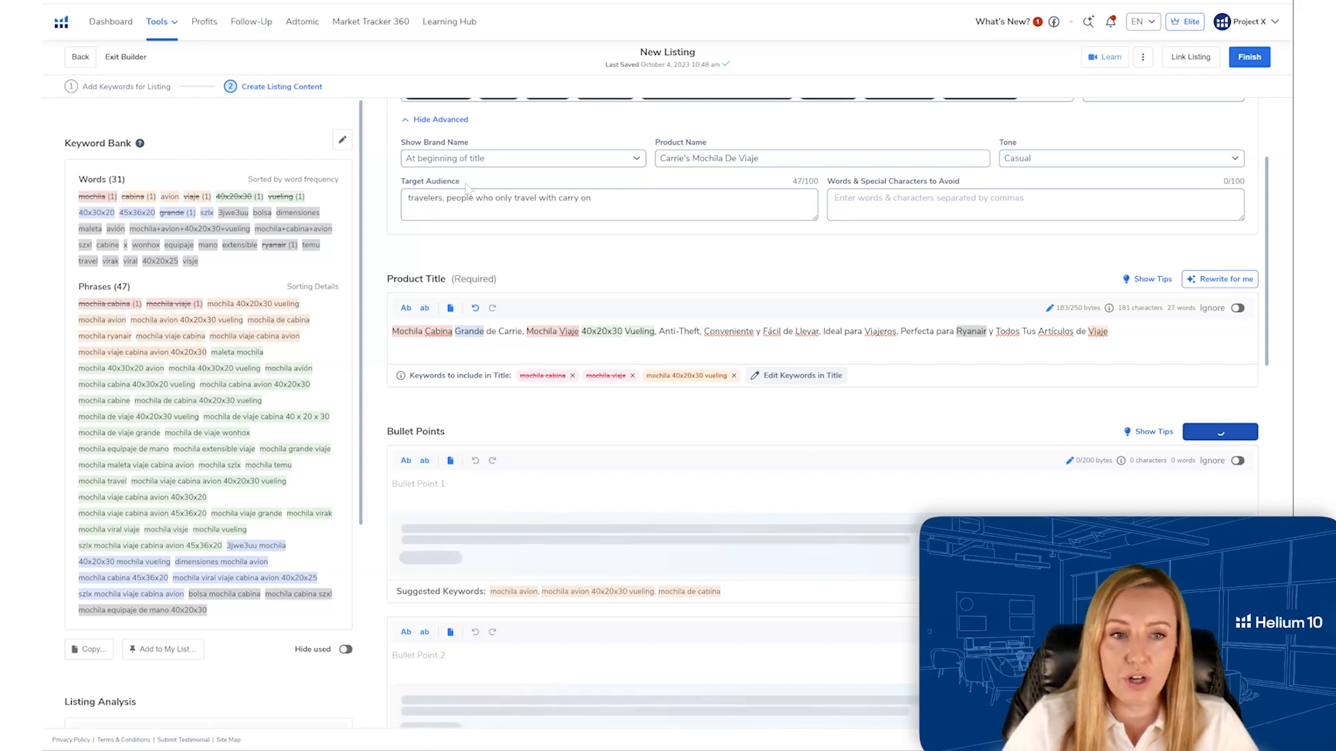
scroll(466, 188, up, 2)
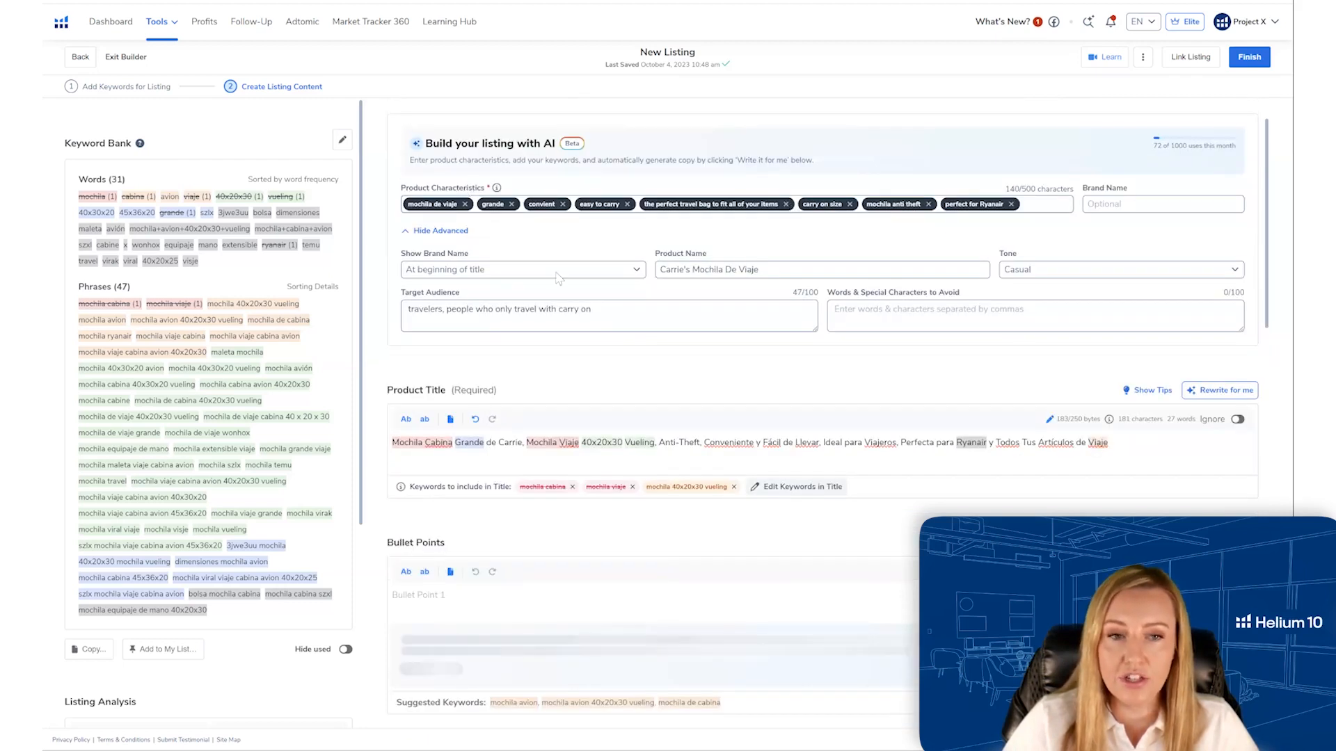